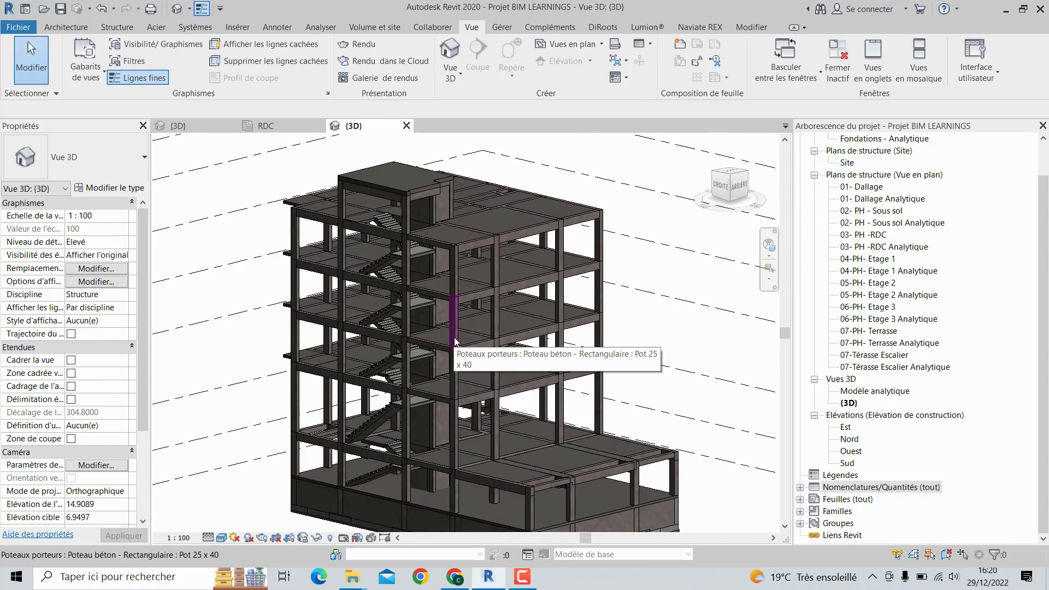
scroll(455, 337, "down", 1)
middle_click_drag(595, 340, 544, 339)
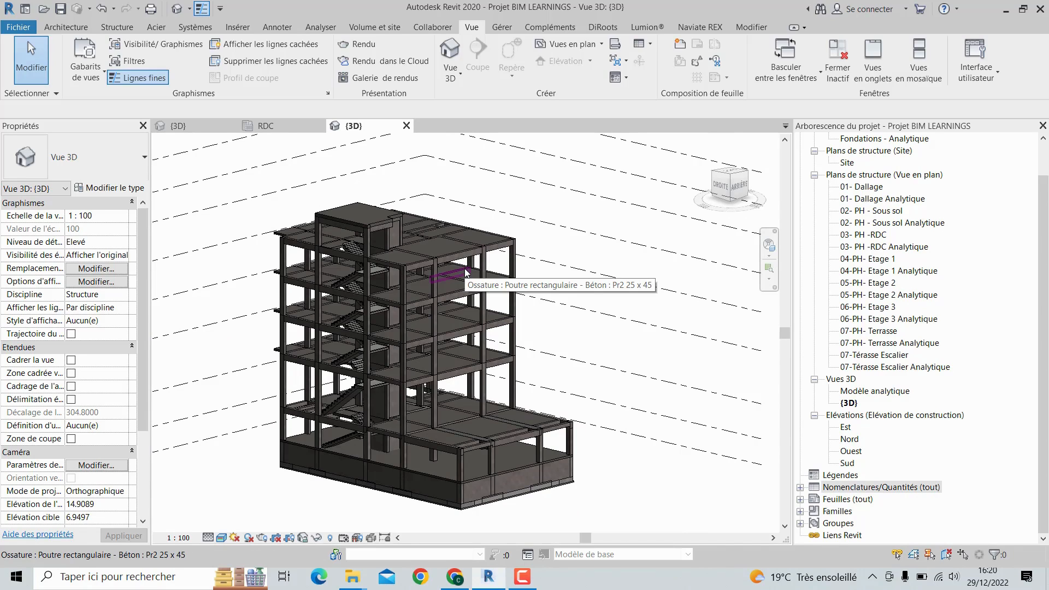
middle_click_drag(389, 294, 477, 302)
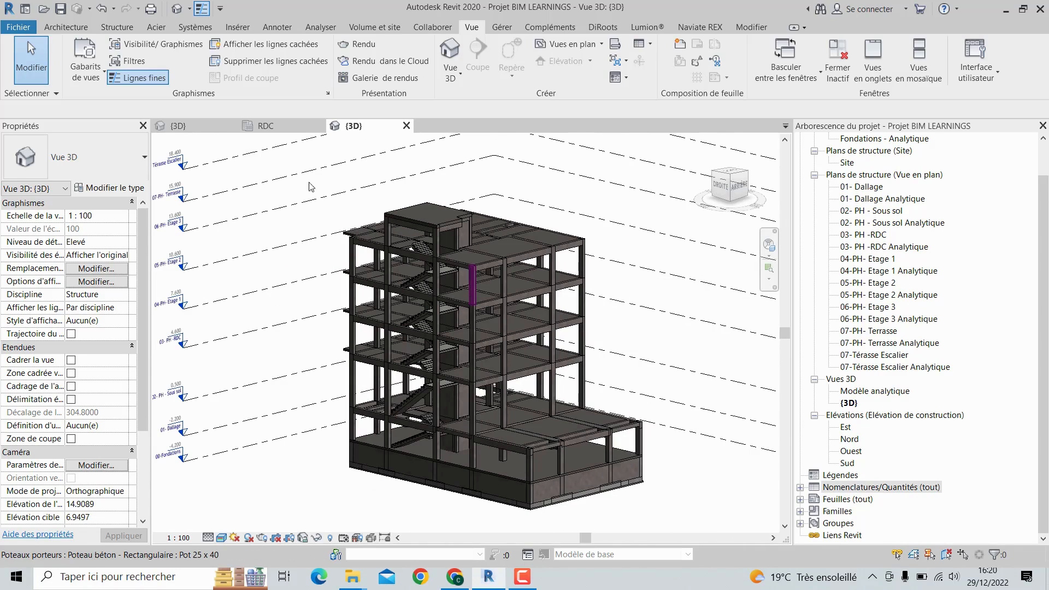
left_click(113, 28)
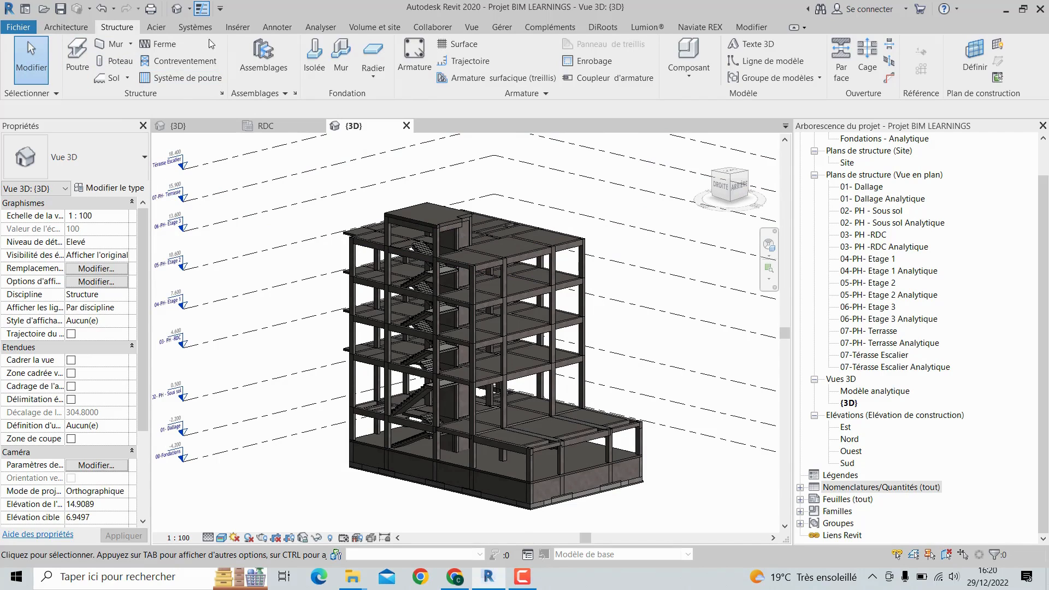
left_click(472, 27)
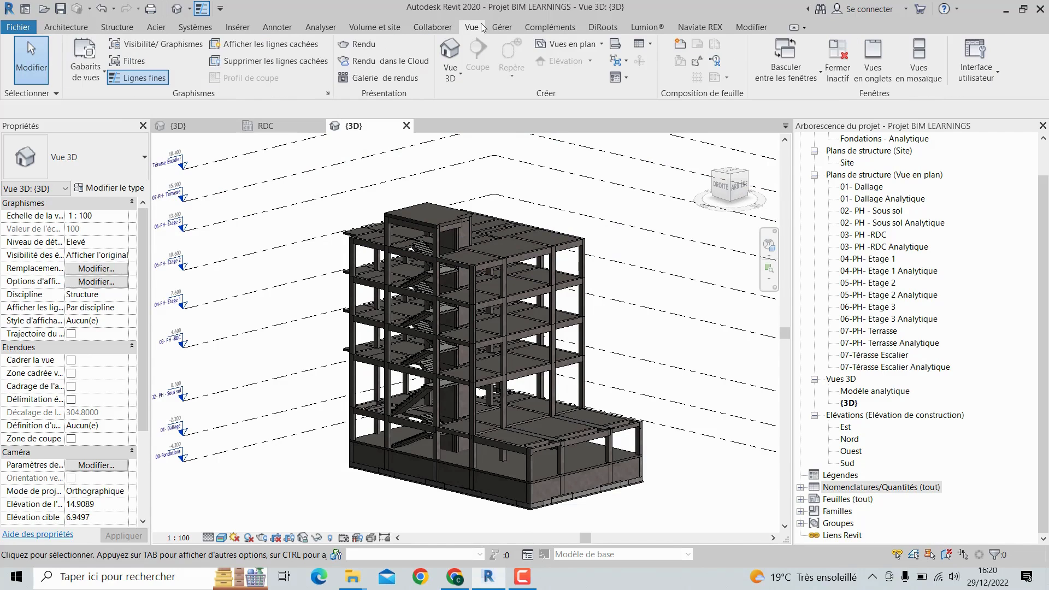
left_click(642, 44)
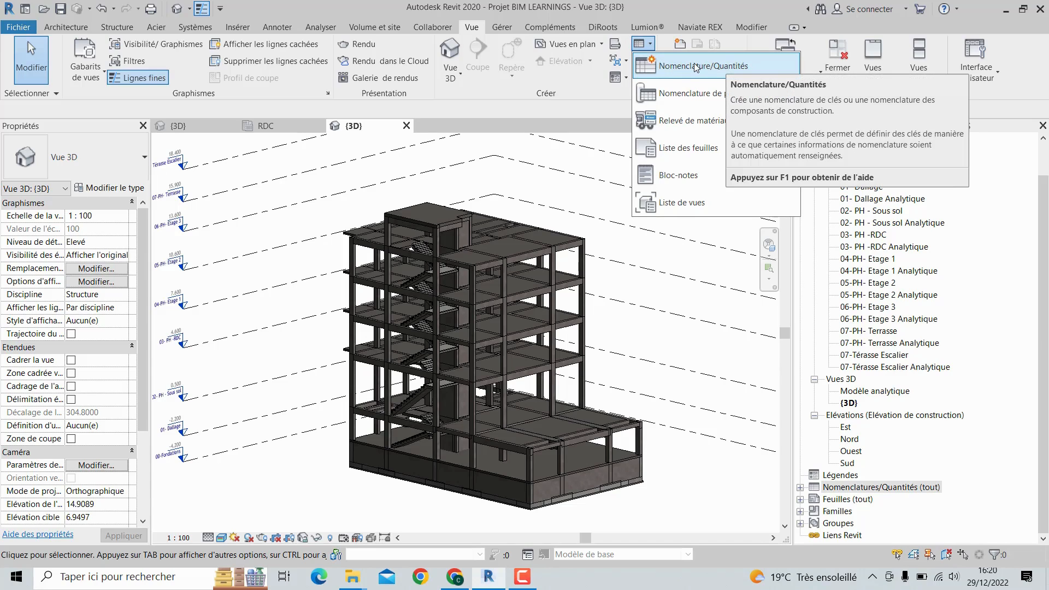
left_click(520, 117)
left_click(875, 488)
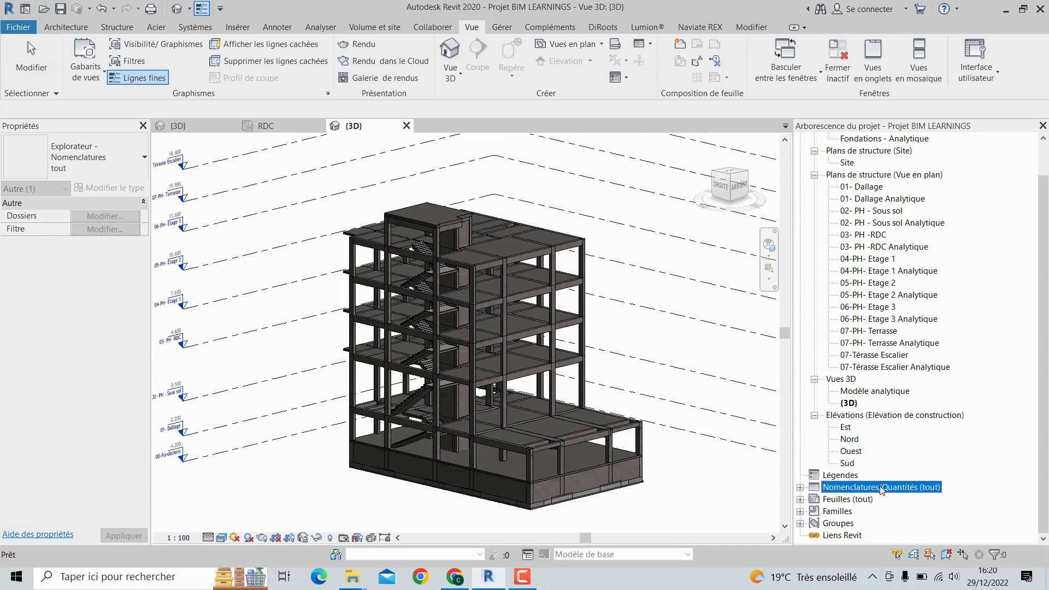
right_click(882, 488)
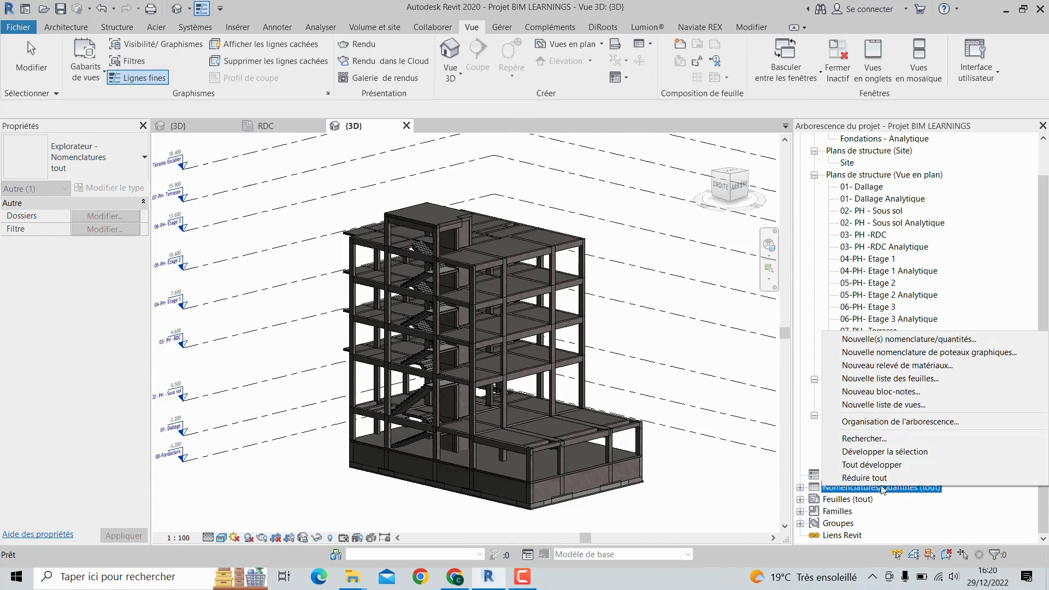
left_click(865, 339)
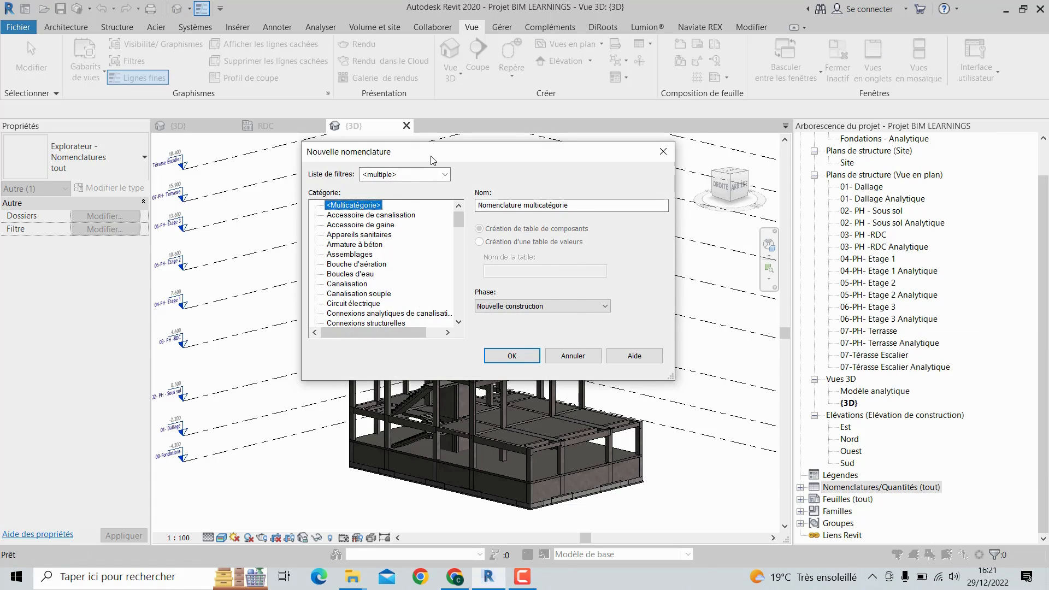
left_click_drag(433, 160, 464, 160)
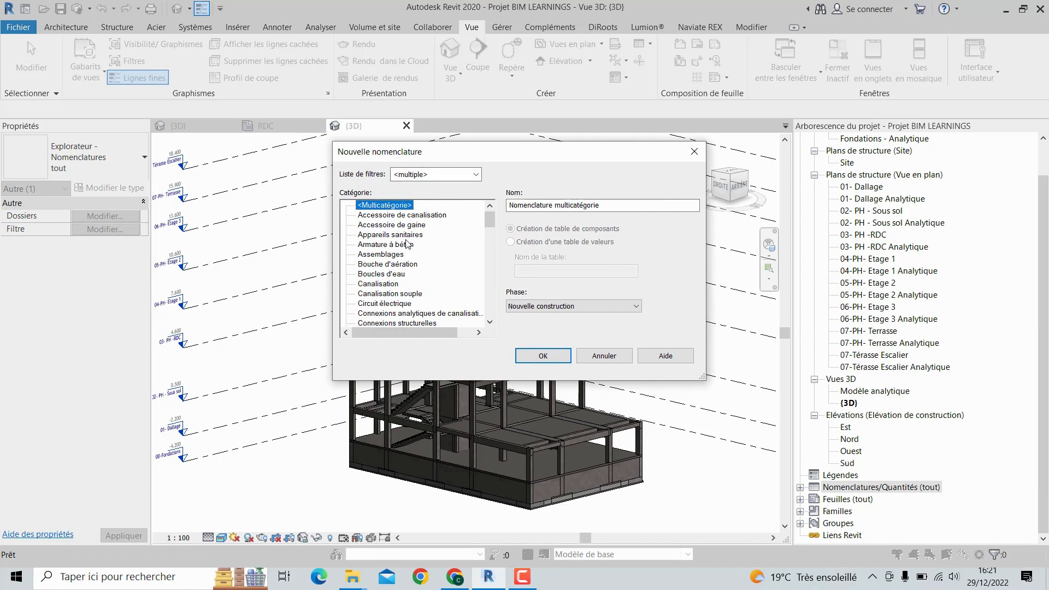
left_click_drag(595, 206, 517, 206)
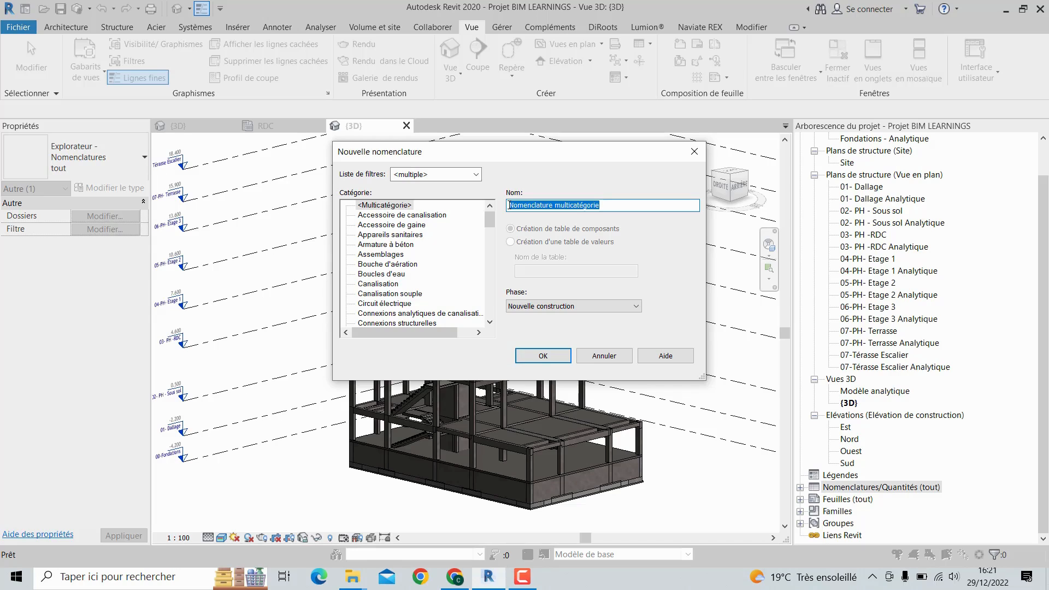
type("Nomenc")
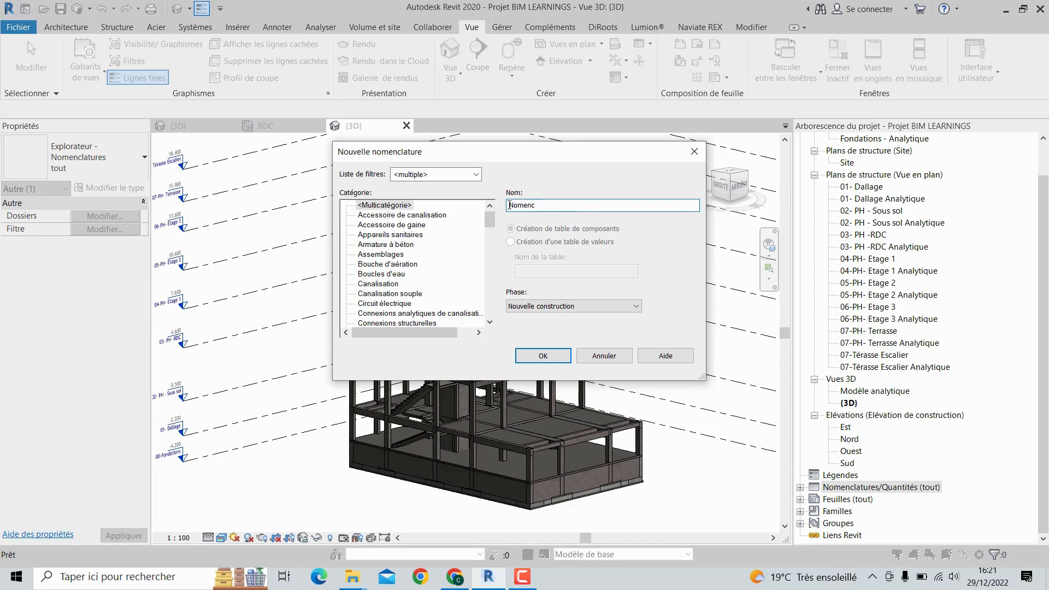
key("BackSpace")
key("BackSpace")
type("e")
key("BackSpace")
left_click(539, 356)
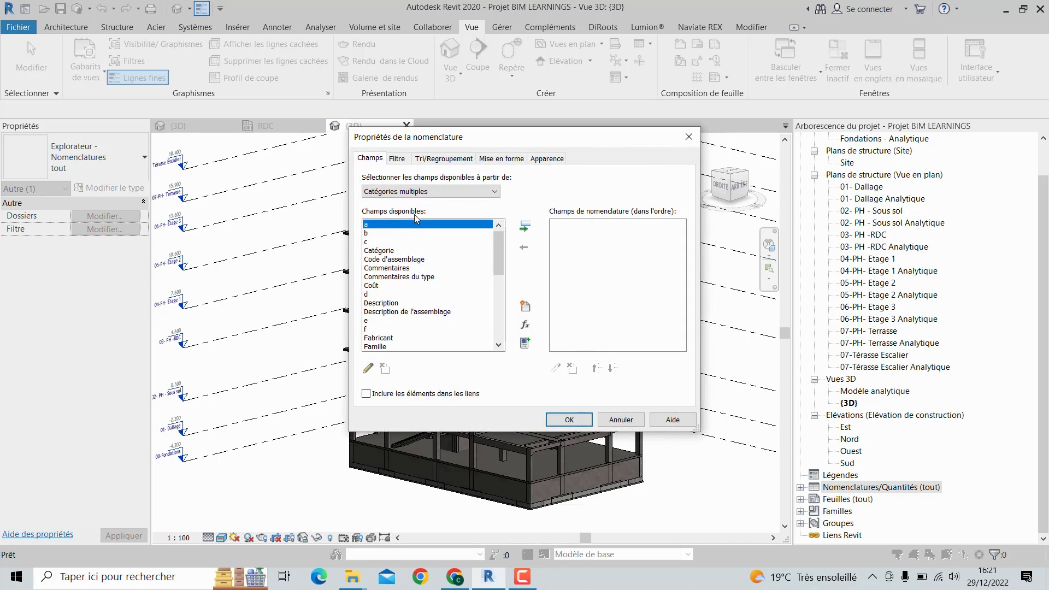
scroll(432, 246, "down", 8)
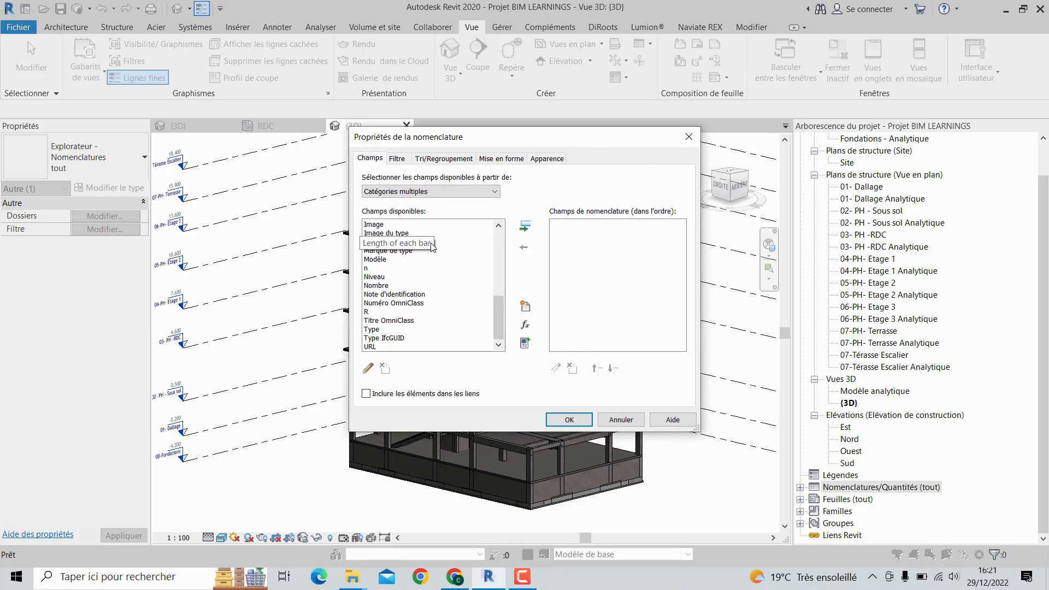
scroll(423, 268, "up", 8)
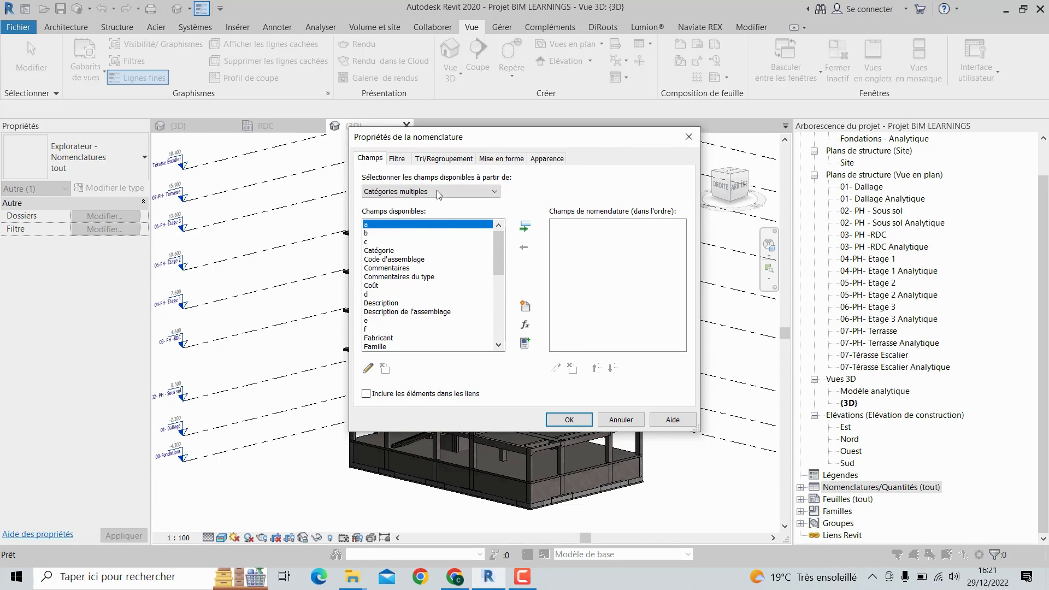
left_click(688, 137)
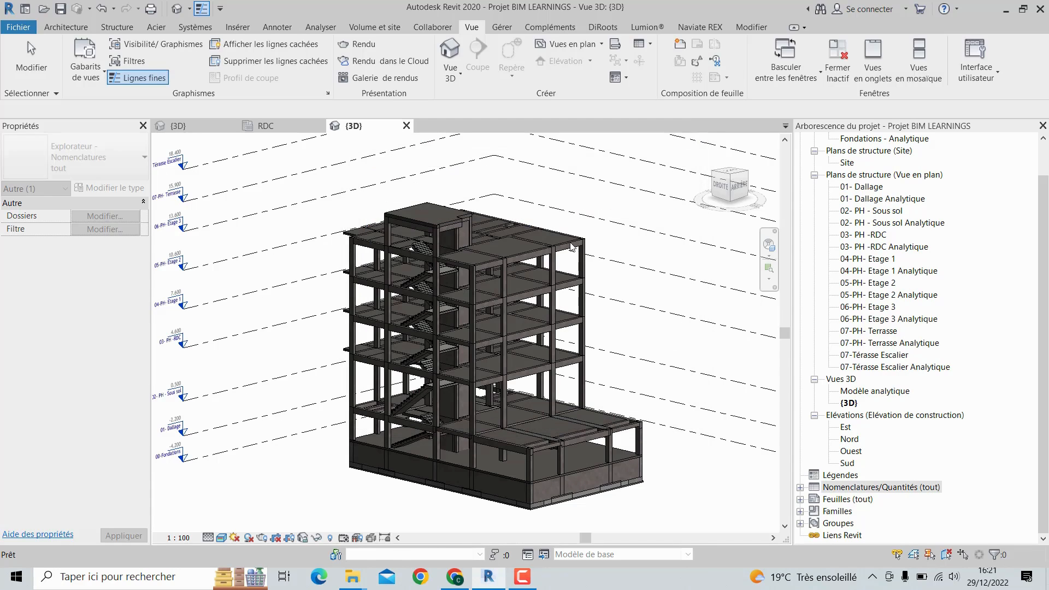
Create a new component schedule for the Poteaux porteurs category in the Nouvelle construction phase.
scroll(571, 246, "down", 2)
scroll(607, 341, "up", 2)
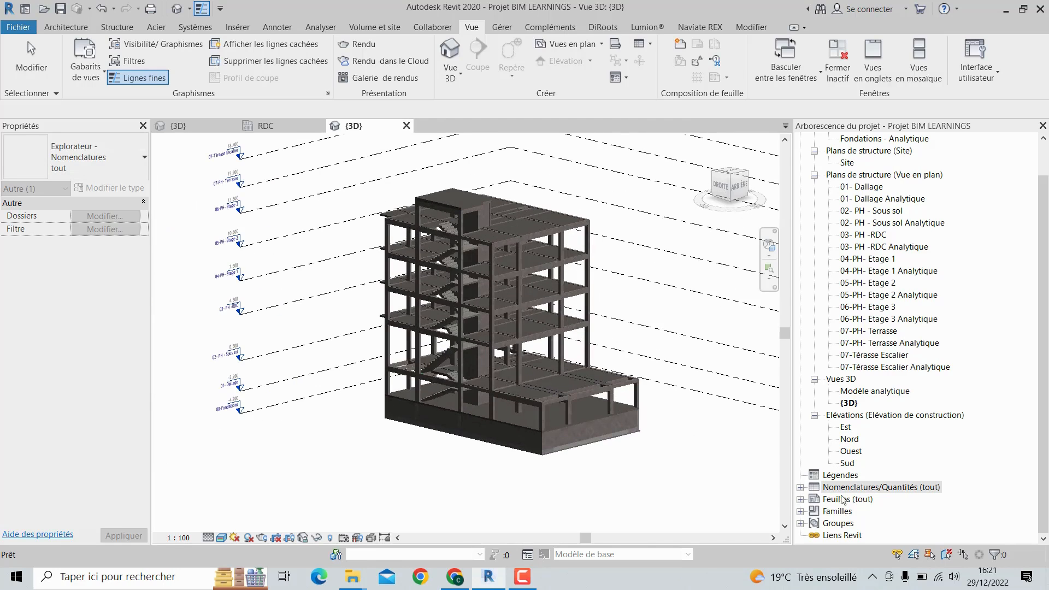
right_click(871, 488)
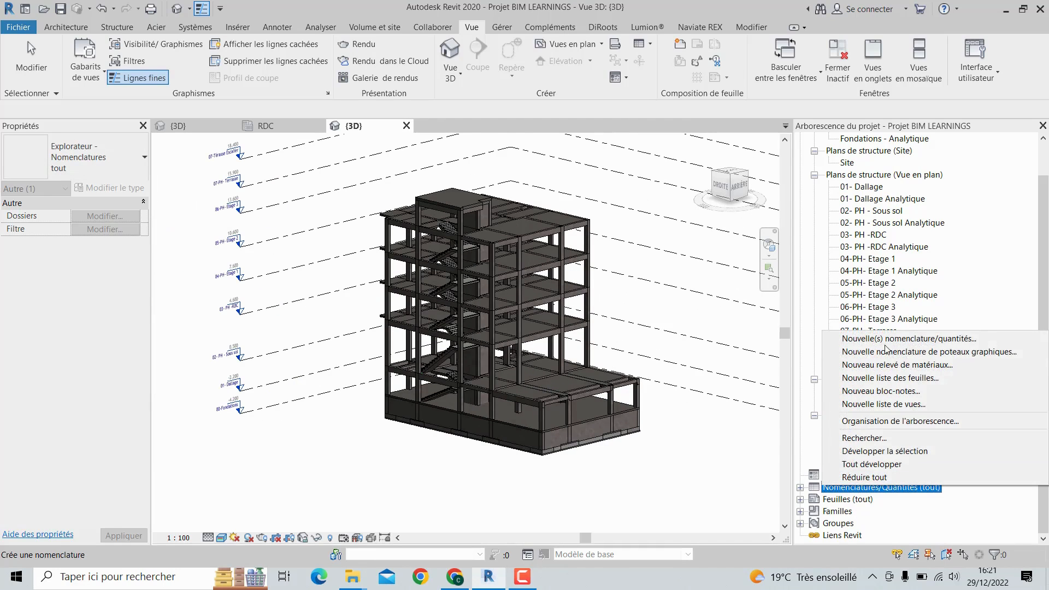
left_click(895, 340)
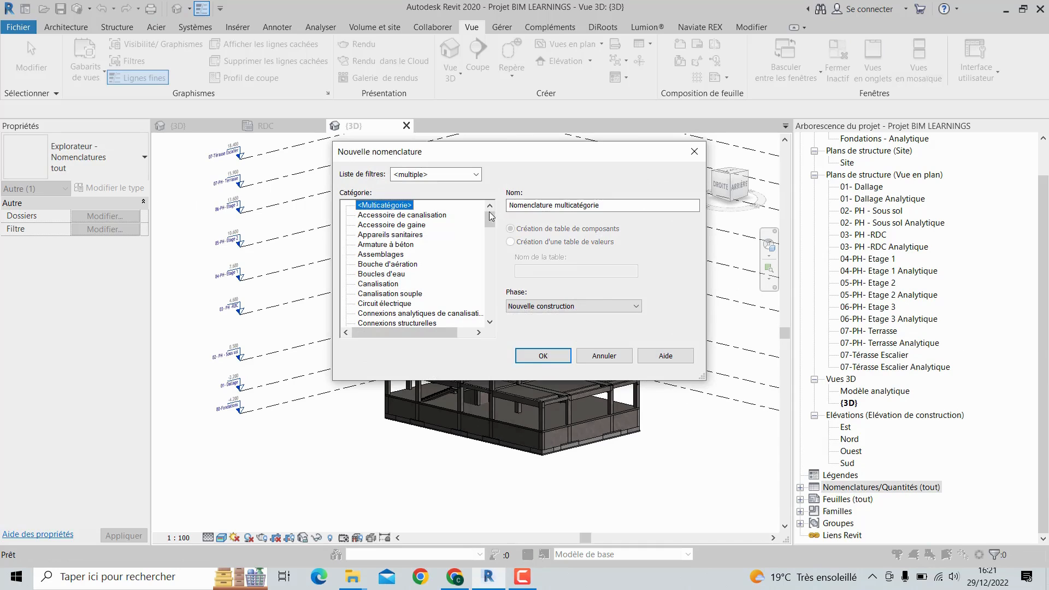
scroll(404, 267, "down", 3)
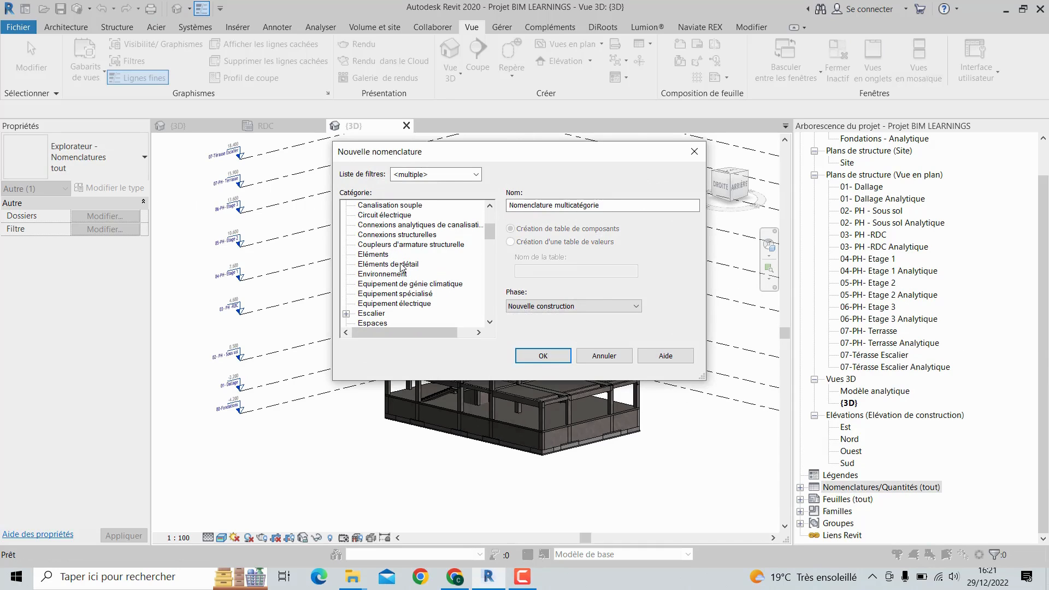
left_click_drag(559, 155, 559, 123)
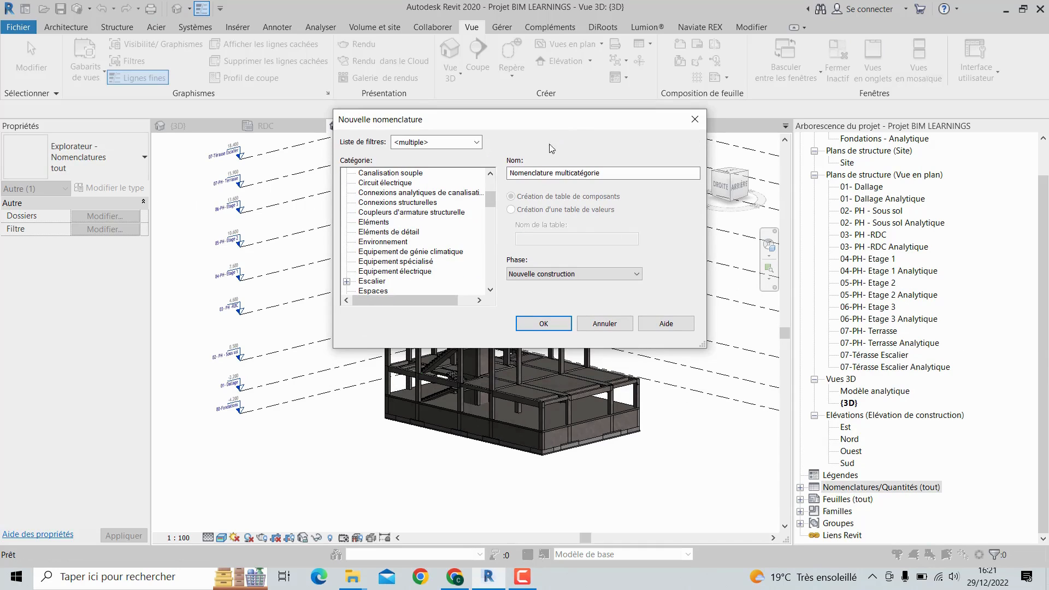
scroll(413, 251, "down", 6)
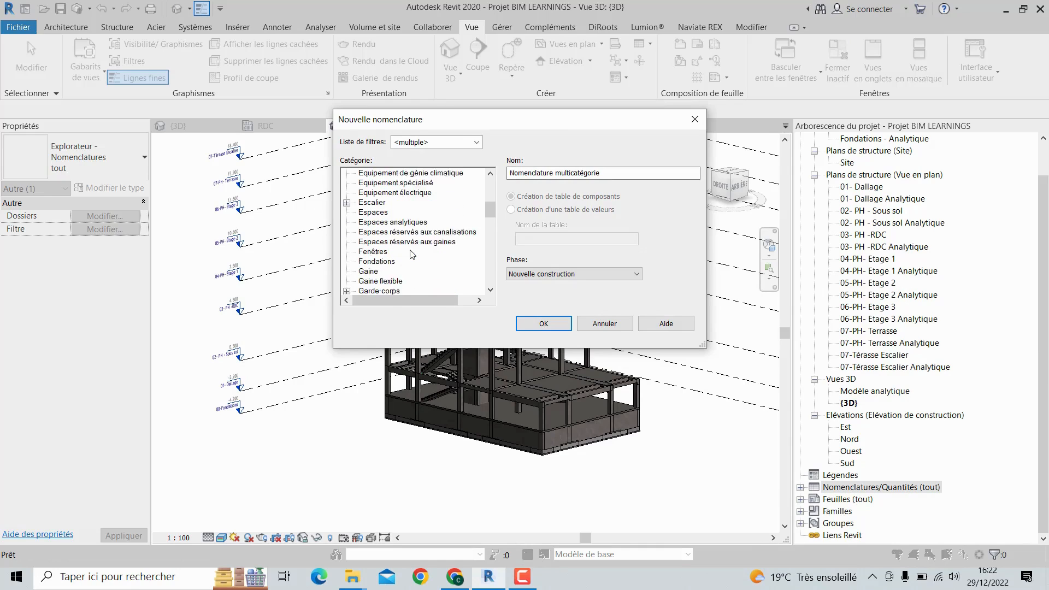
scroll(412, 253, "down", 3)
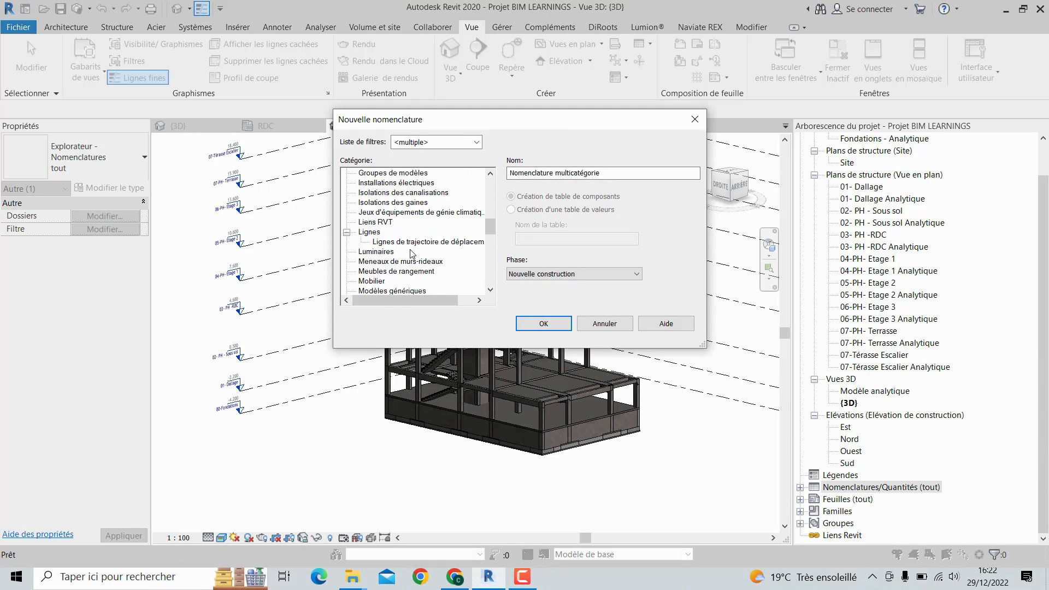
scroll(412, 253, "down", 4)
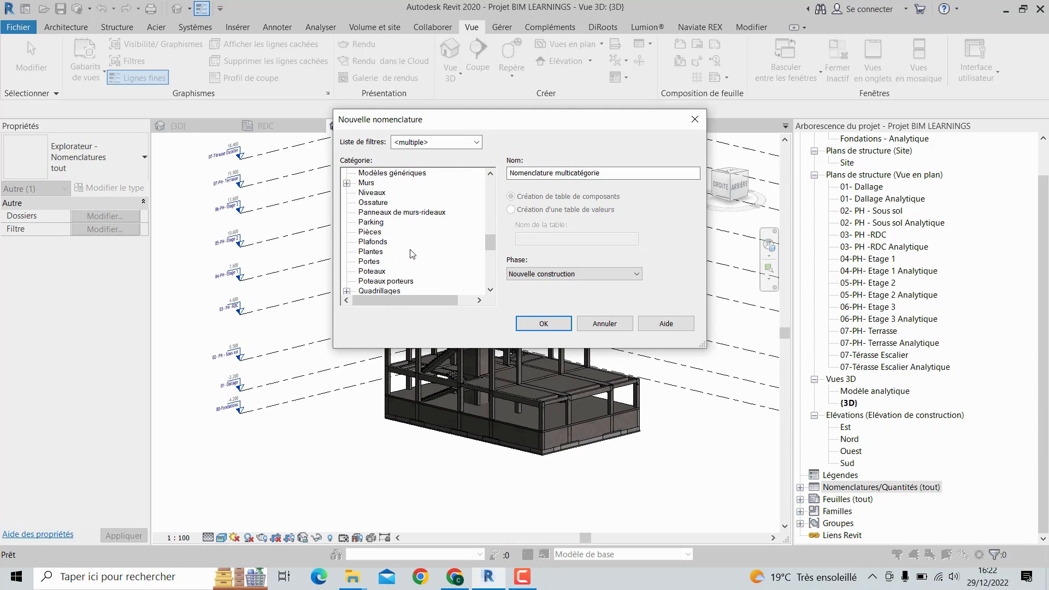
scroll(412, 253, "down", 1)
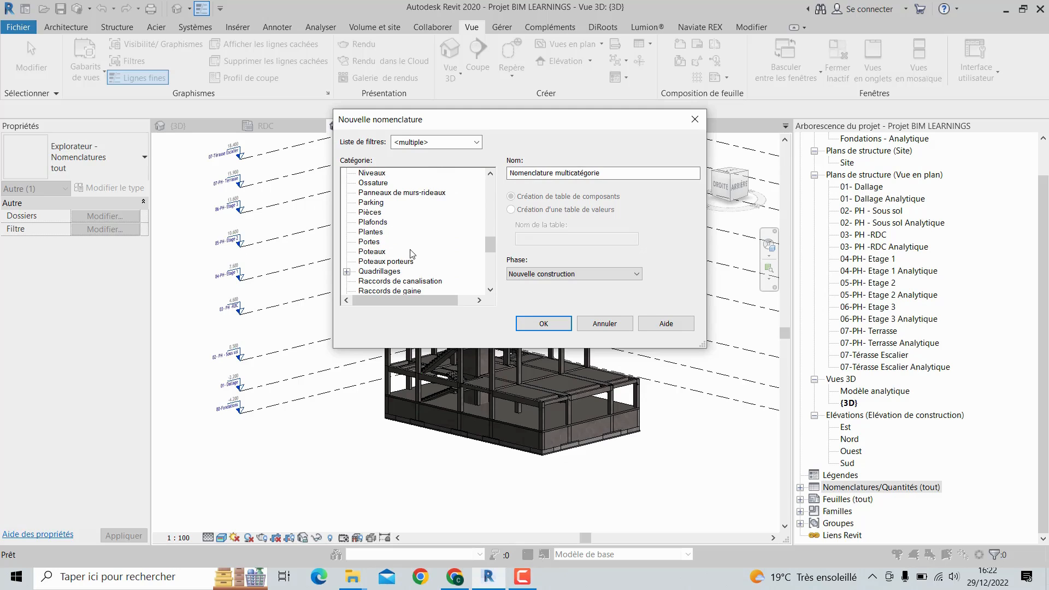
left_click(386, 263)
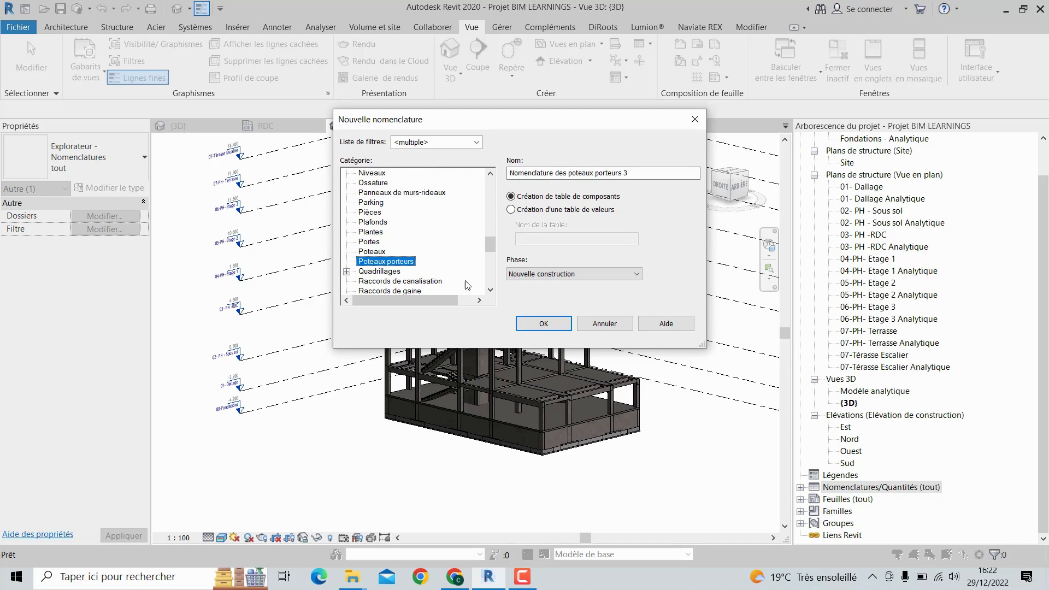
left_click(529, 323)
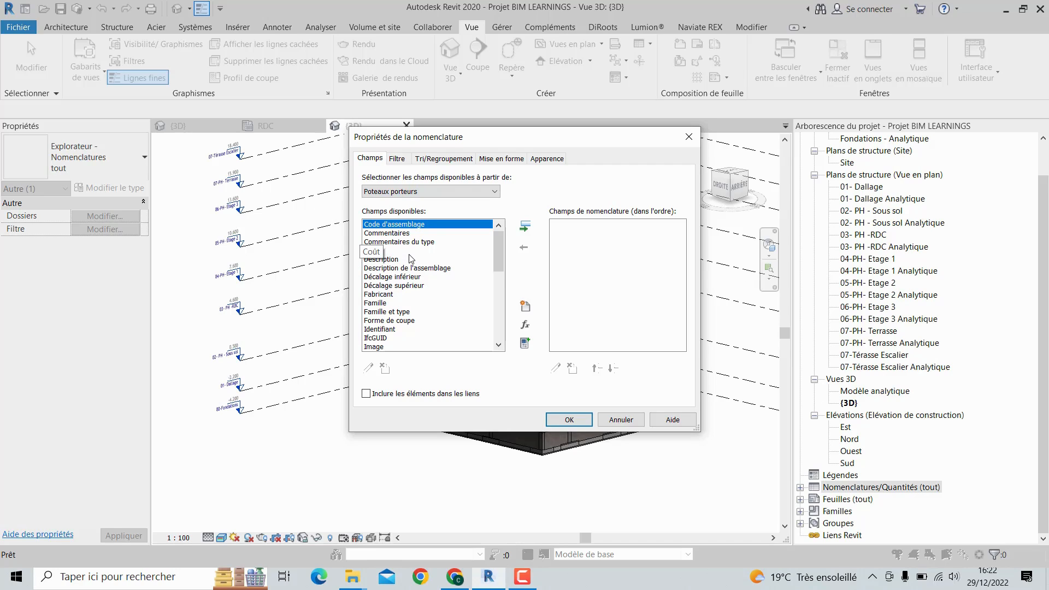
Add the Famille, Famille et type and Longueur fields to the structural column schedule.
scroll(412, 257, "down", 2)
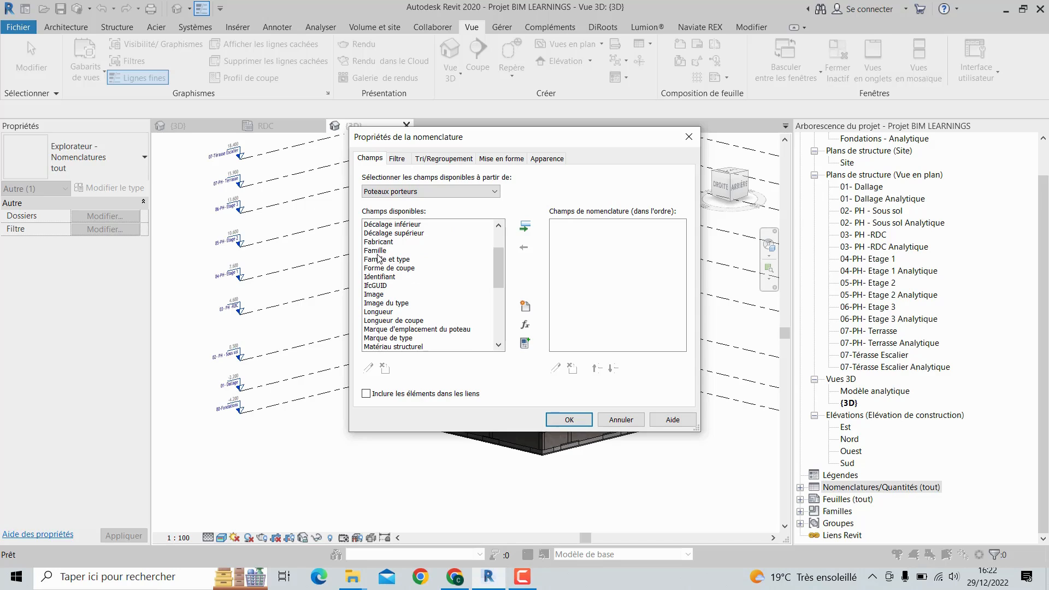
left_click(378, 251)
left_click(524, 226)
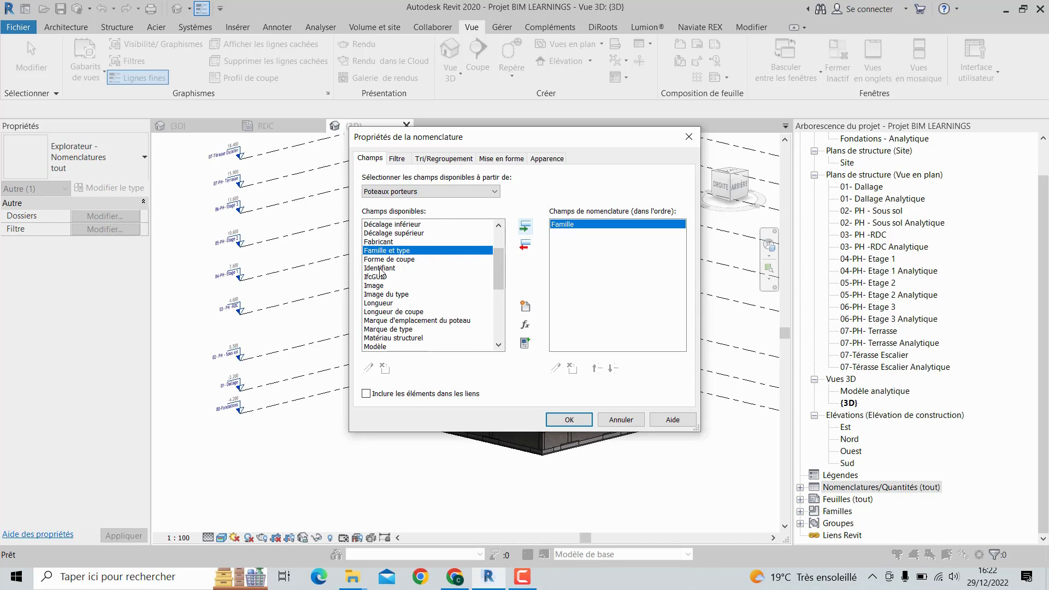
left_click(525, 226)
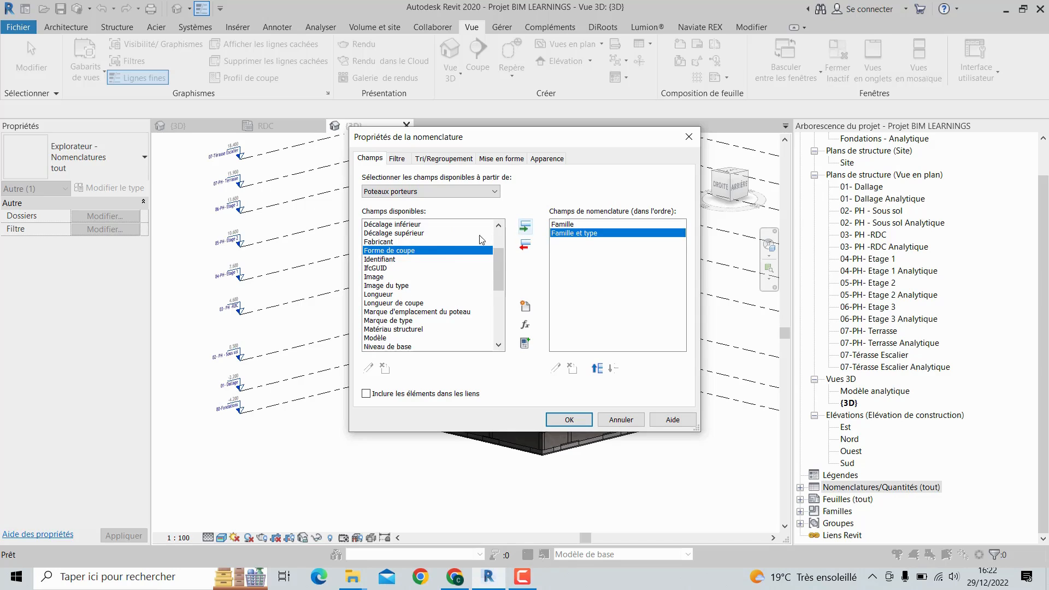
left_click(407, 294)
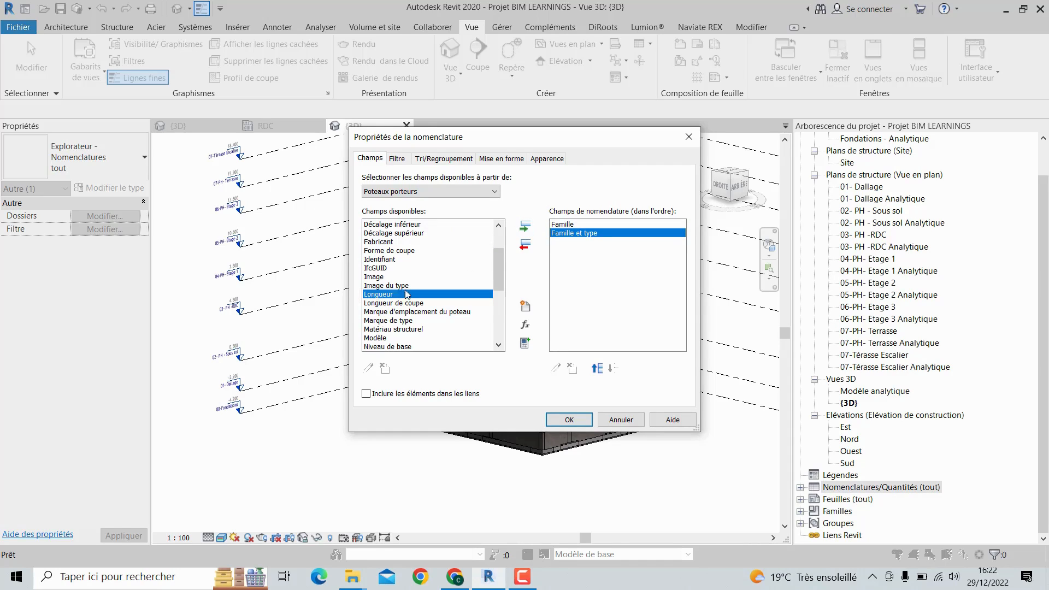
left_click(525, 226)
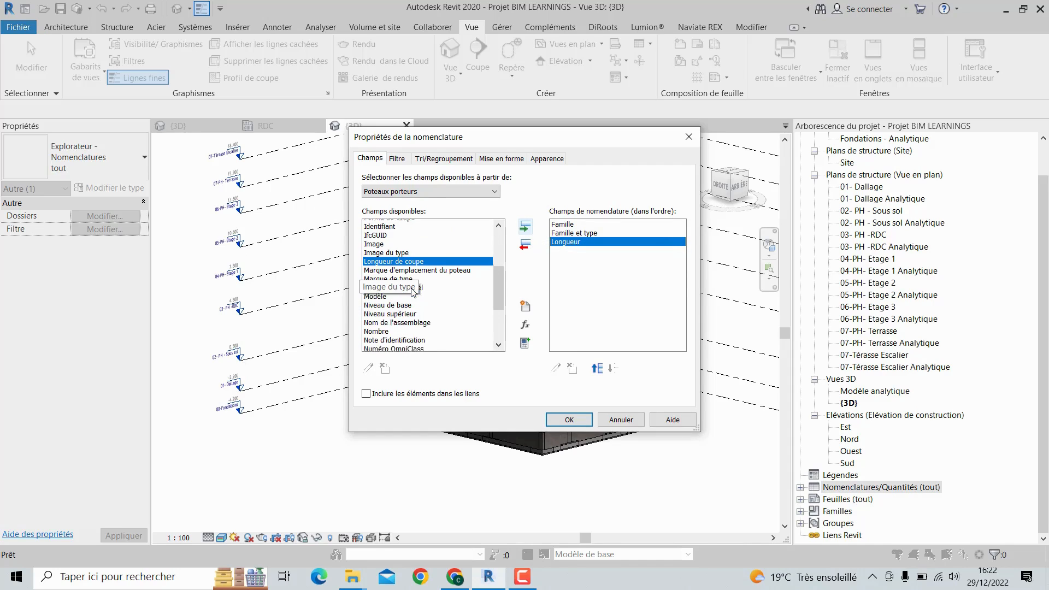
Add the Niveau de base and Nombre fields to the structural column schedule.
scroll(411, 290, "down", 2)
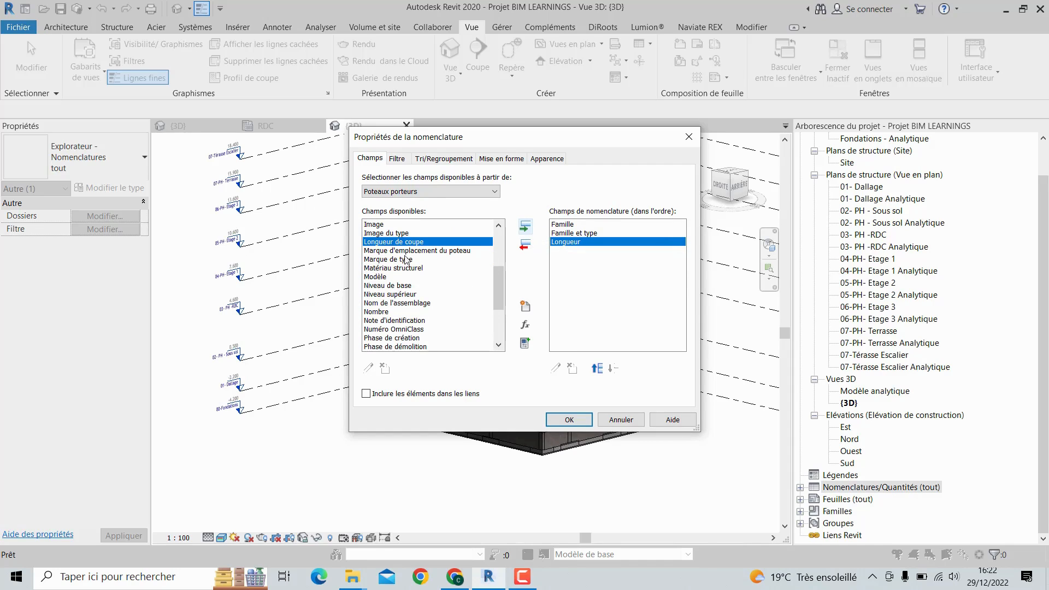
left_click(389, 286)
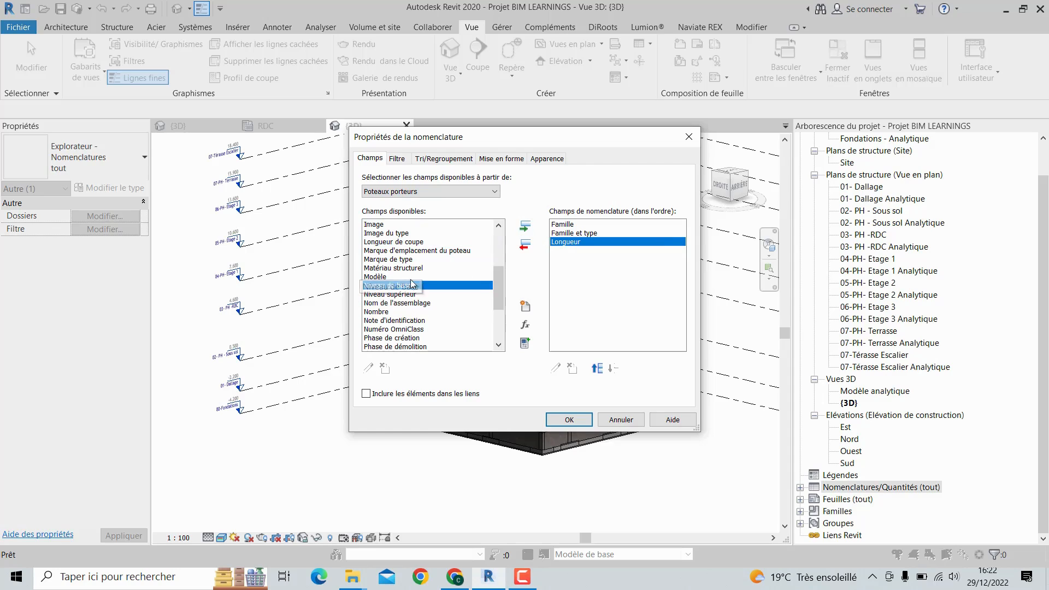
left_click(526, 227)
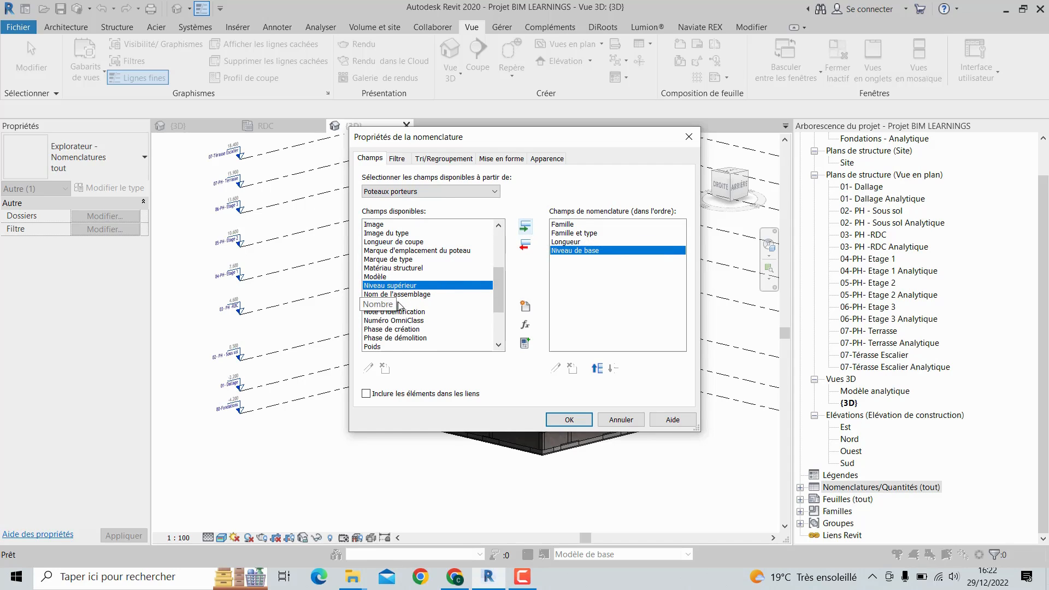
left_click(382, 302)
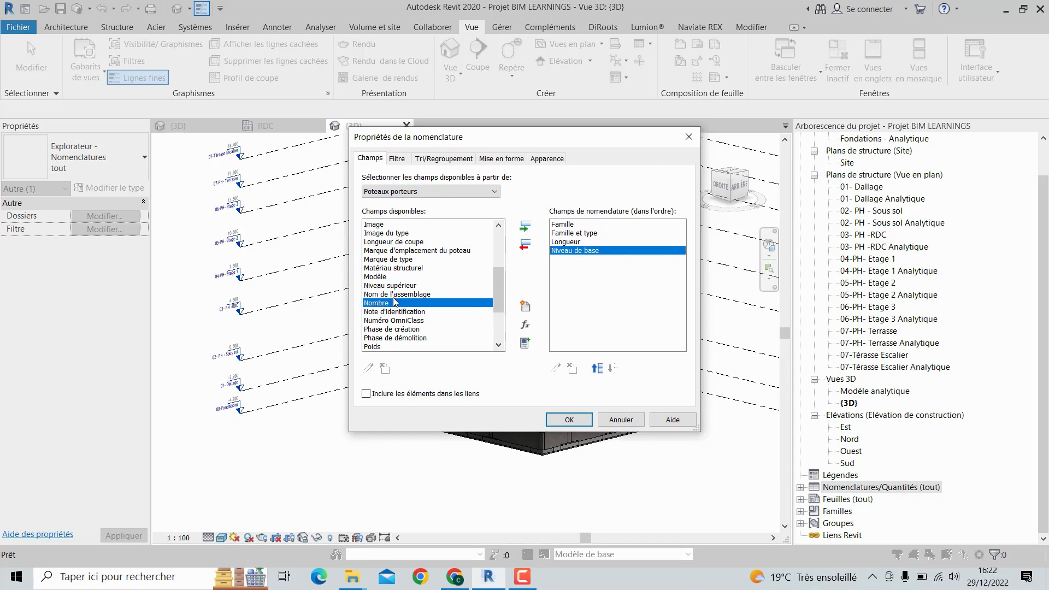
left_click(526, 227)
Add the Type and Volume fields and create the structural column schedule.
scroll(422, 281, "down", 1)
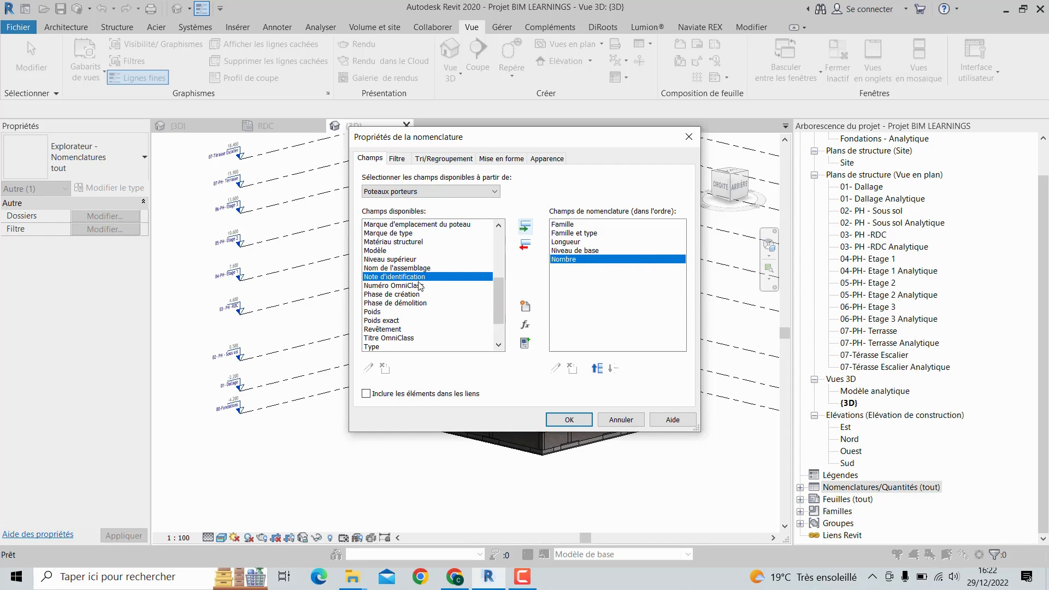
scroll(380, 317, "down", 1)
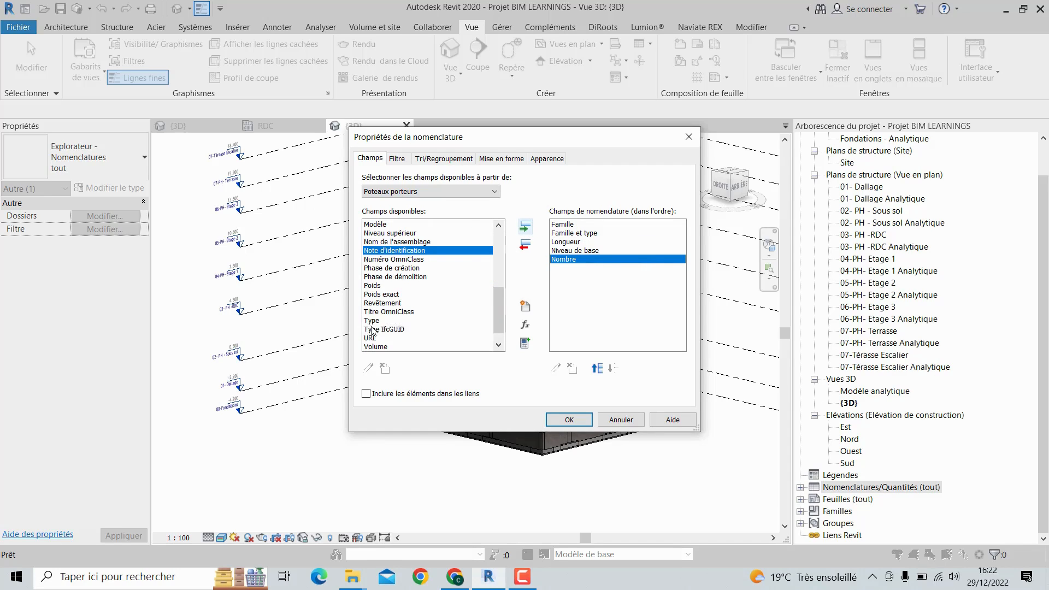
left_click(373, 321)
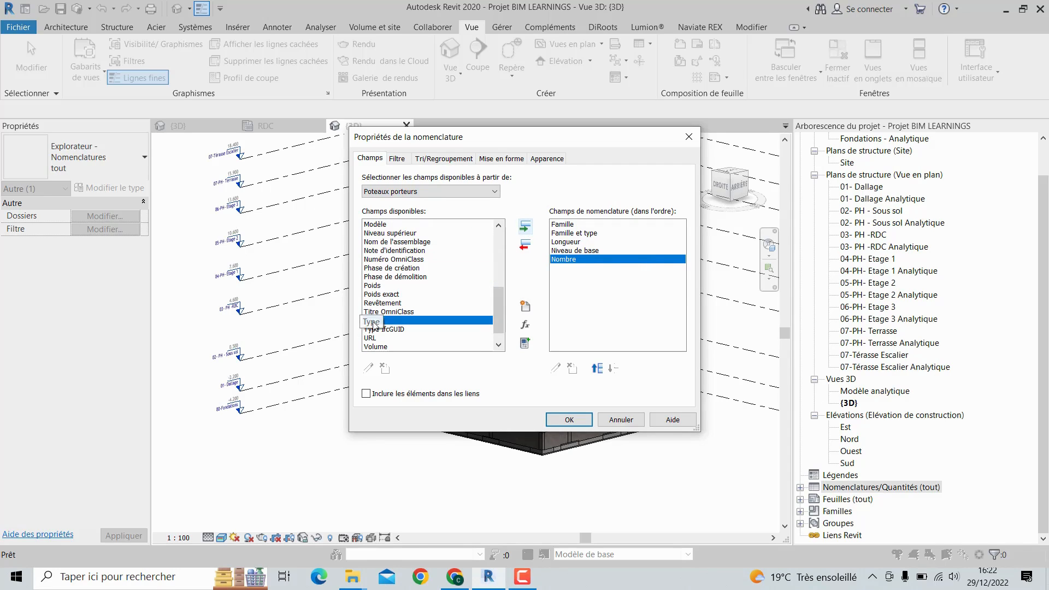
left_click(526, 226)
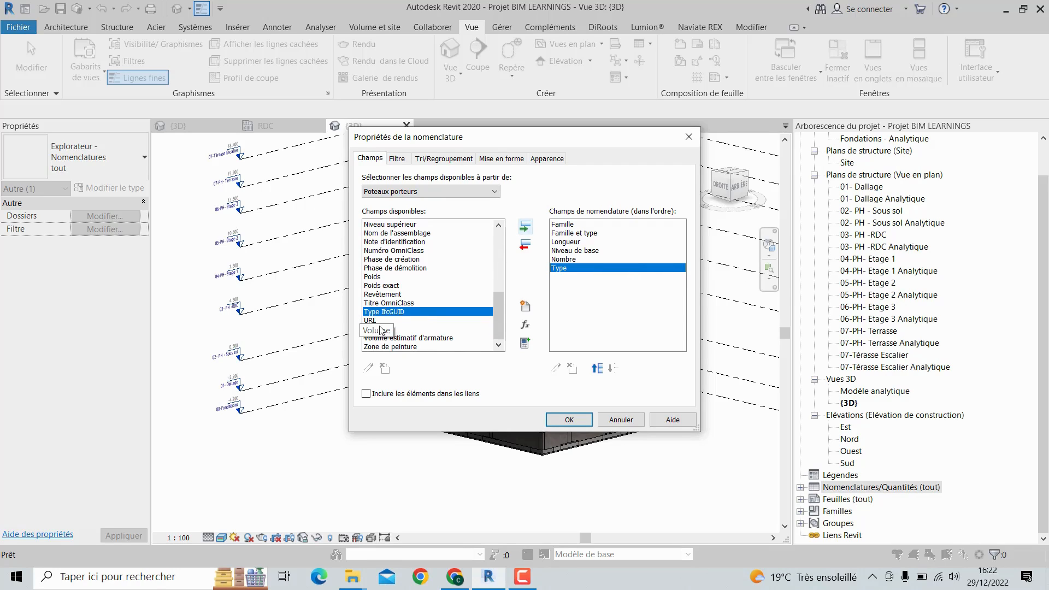
left_click(381, 330)
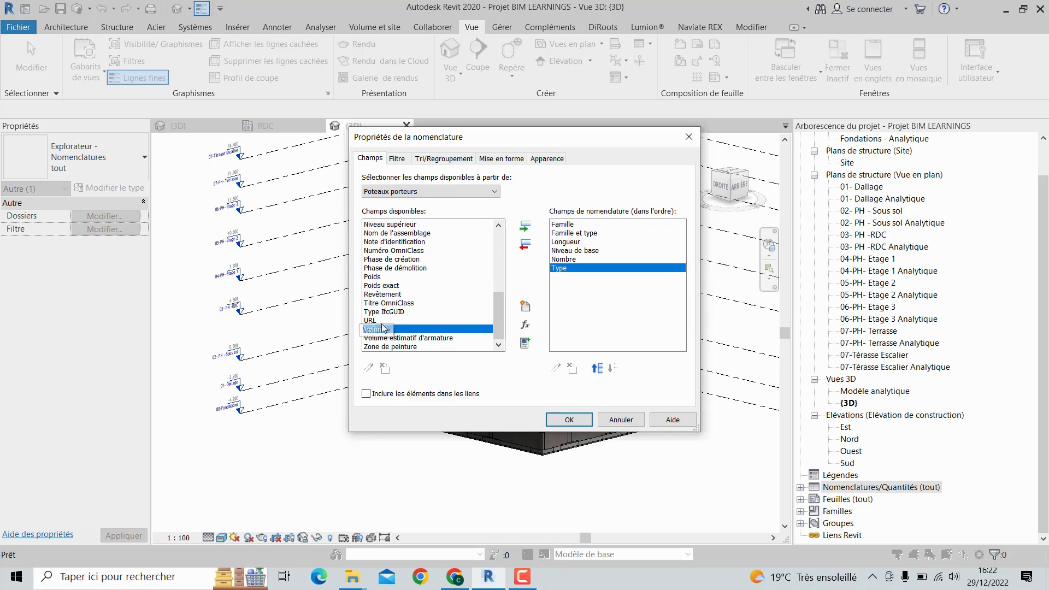
left_click(526, 225)
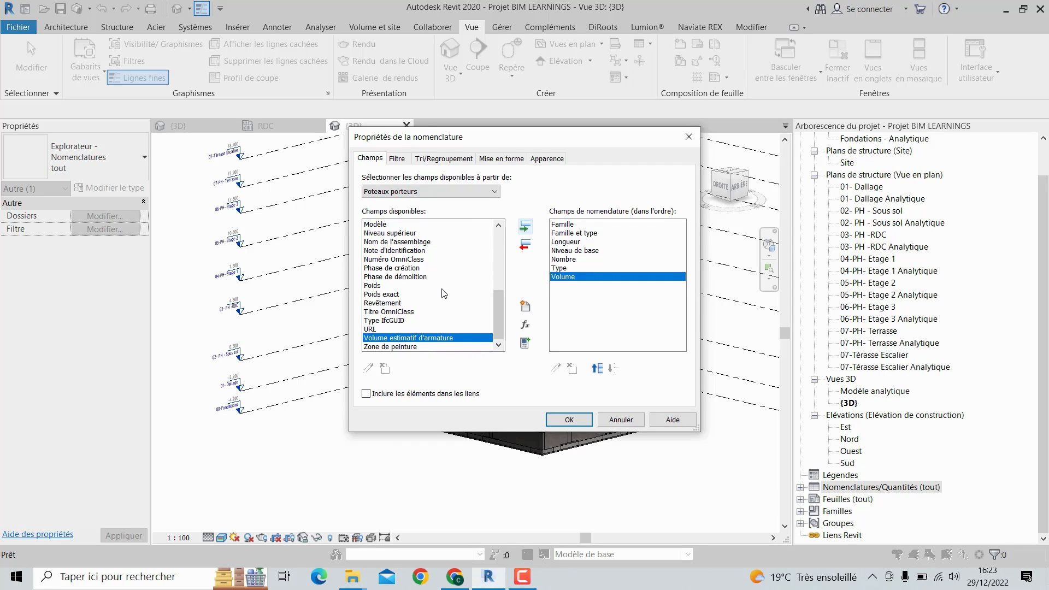
left_click(571, 420)
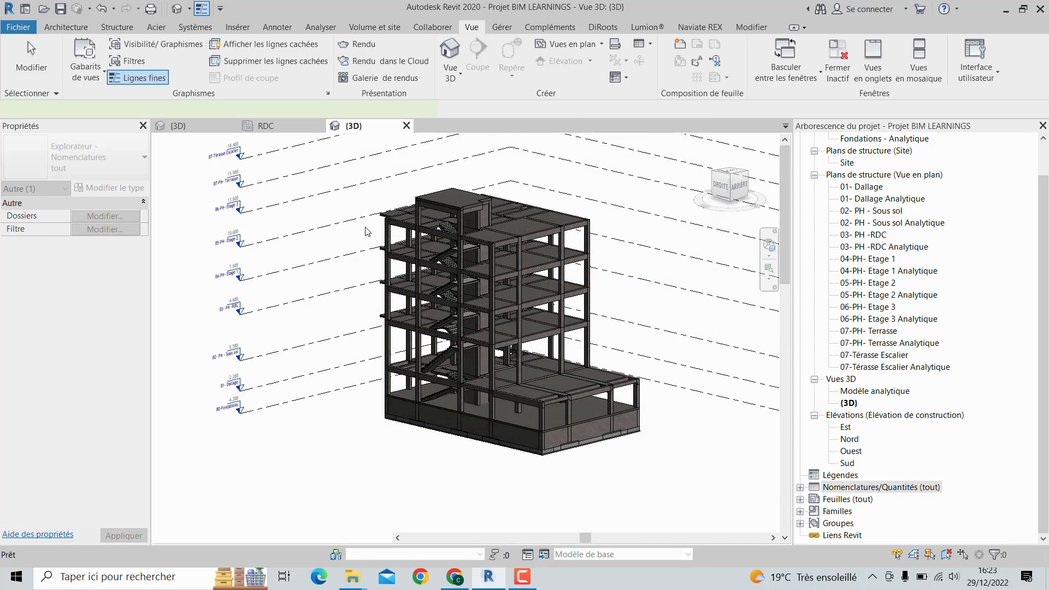
Examine the column schedule's rows across all base levels, checking the lengths, counts, types and volumes.
scroll(447, 251, "down", 5)
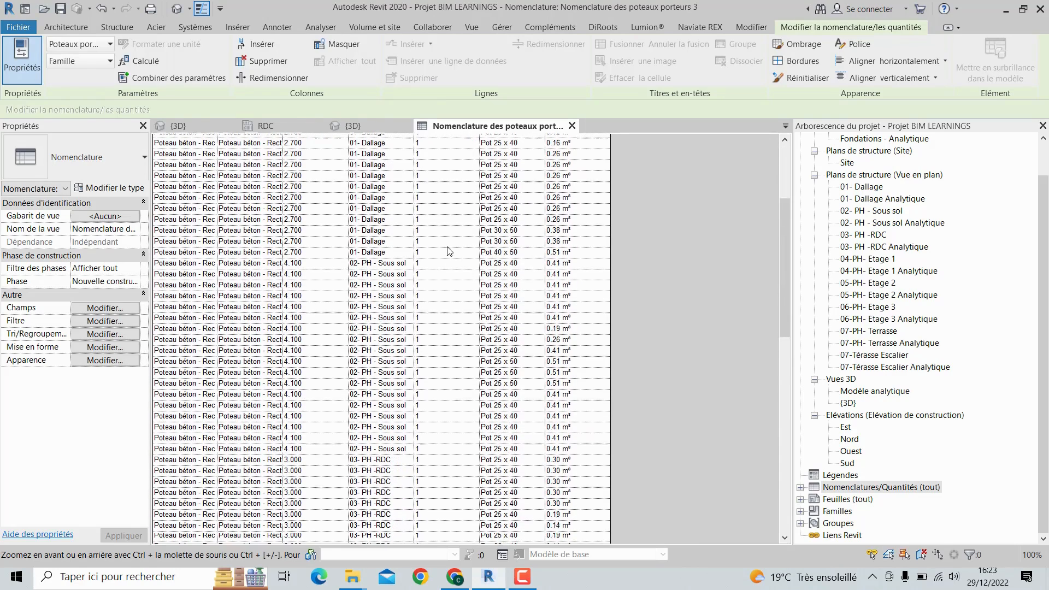
scroll(448, 251, "up", 5)
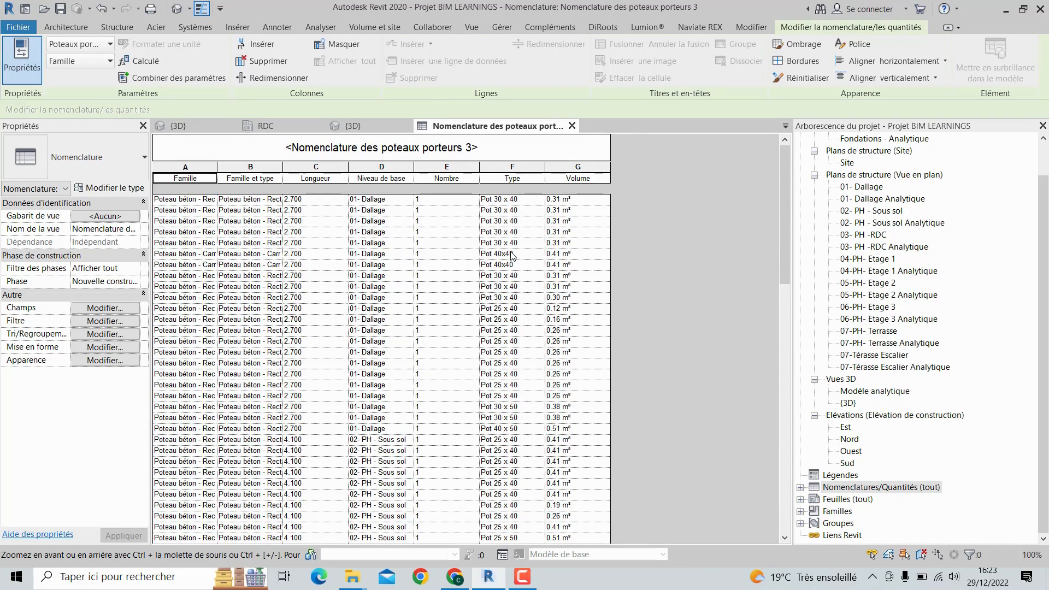
scroll(511, 255, "down", 8)
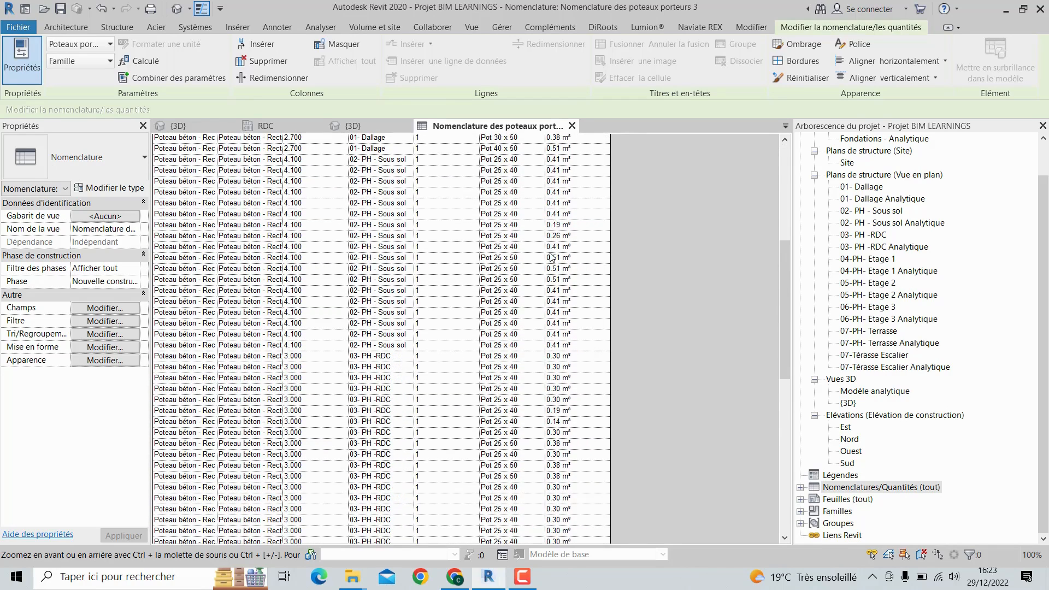
scroll(550, 257, "down", 8)
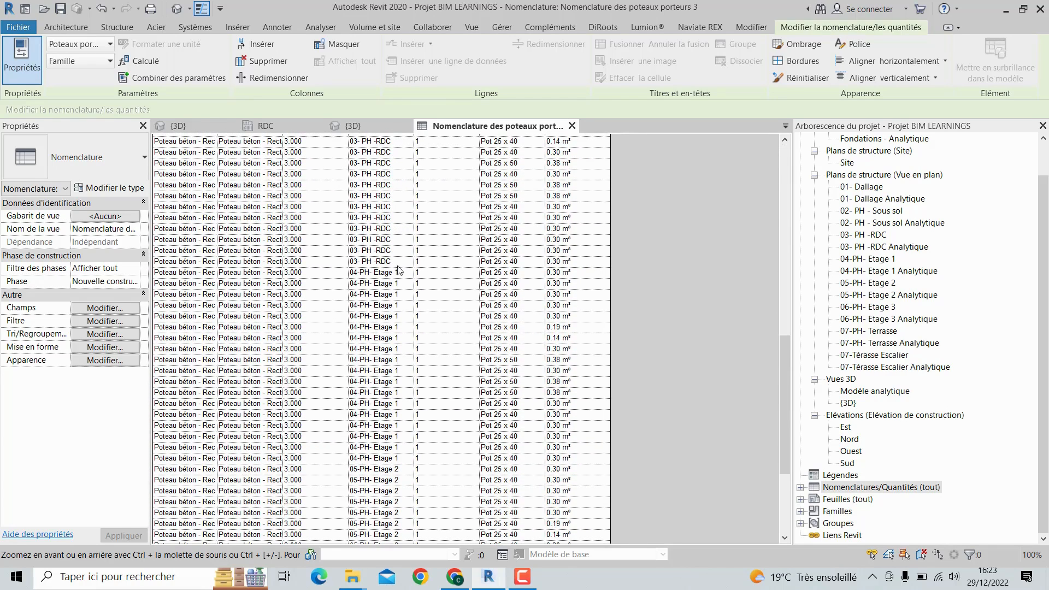
scroll(399, 270, "up", 15)
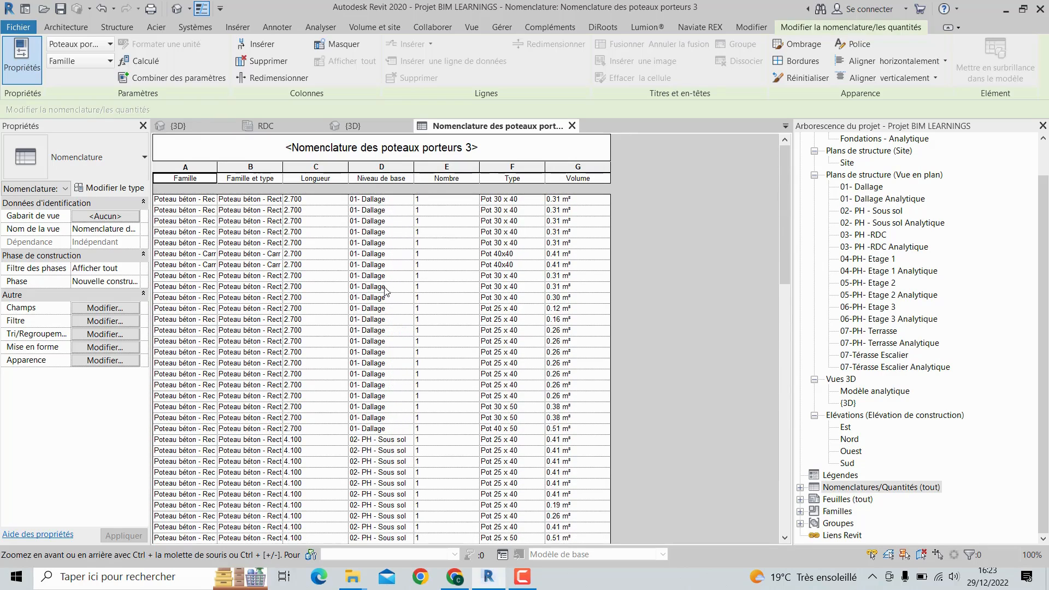
scroll(387, 344, "down", 3)
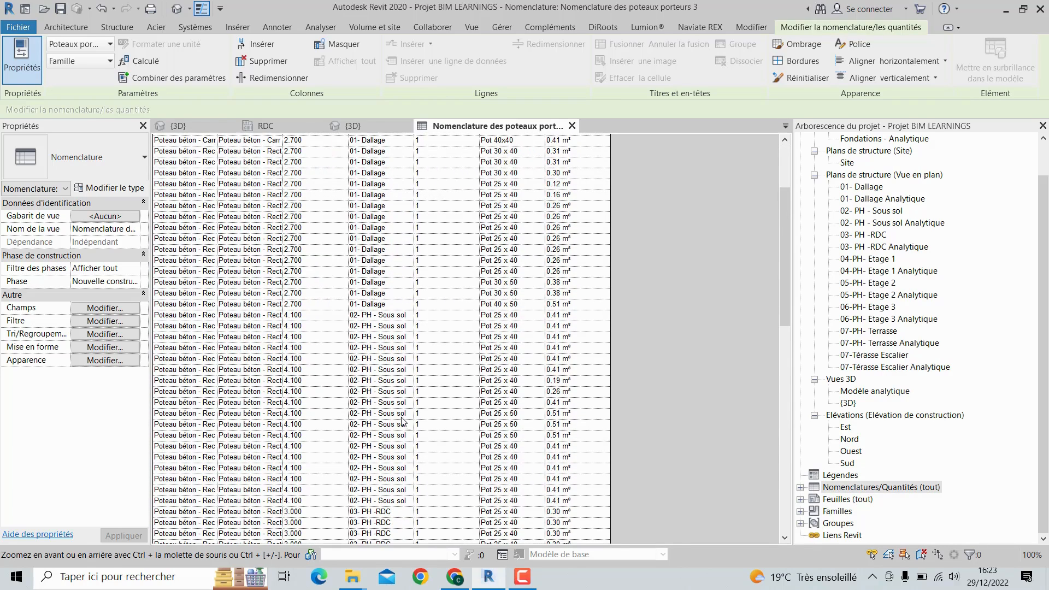
scroll(396, 382, "down", 4)
scroll(393, 344, "down", 4)
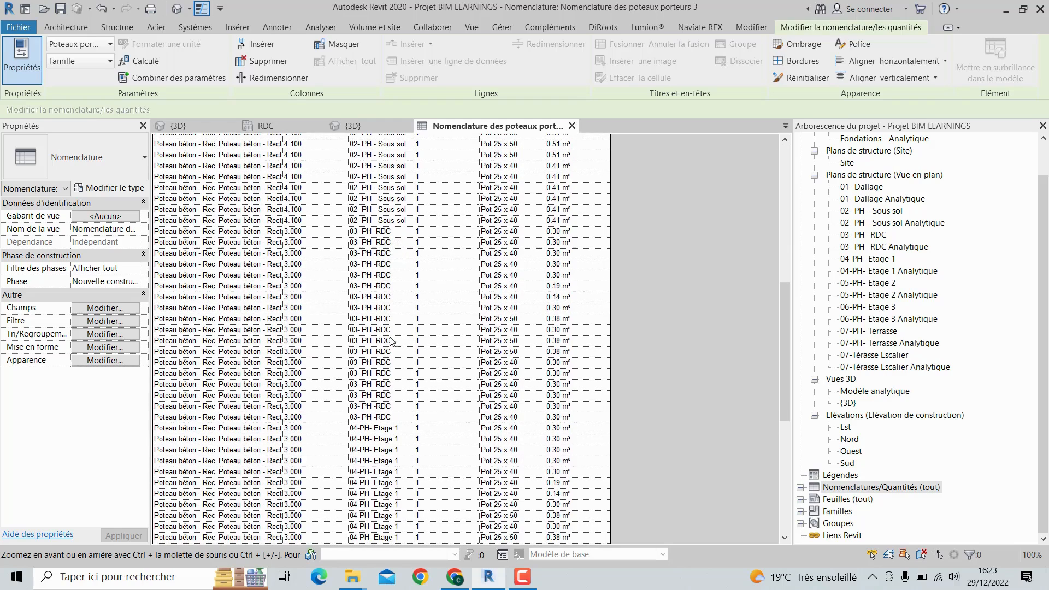
scroll(390, 341, "down", 10)
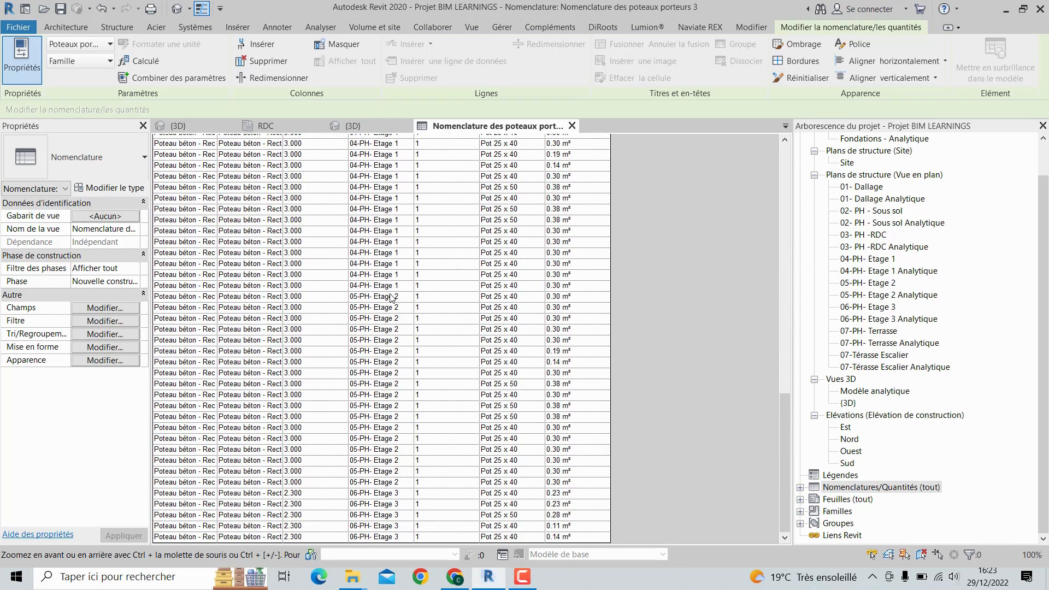
scroll(415, 419, "up", 18)
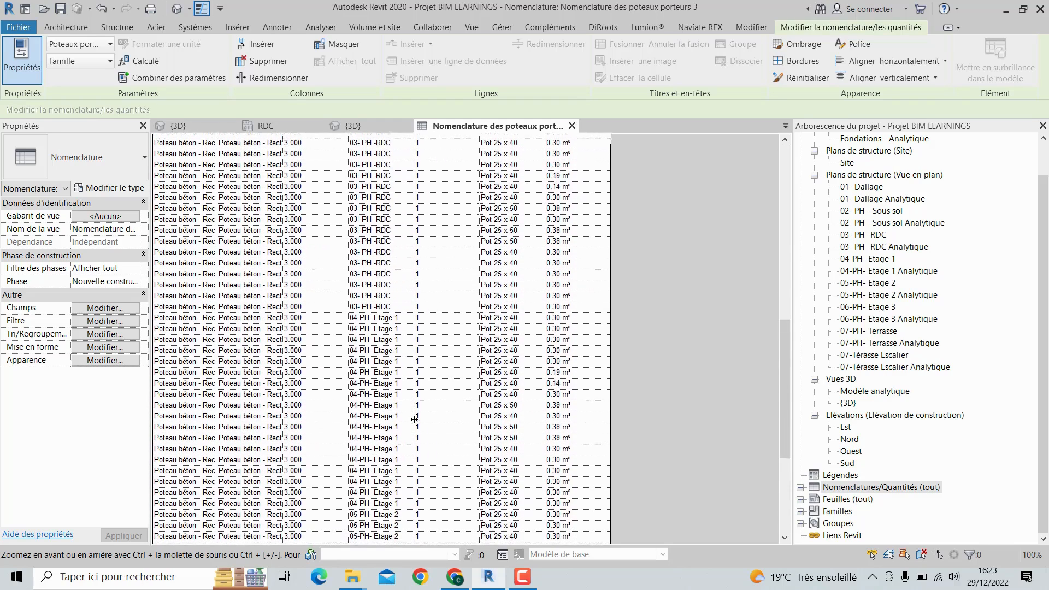
scroll(415, 418, "up", 3)
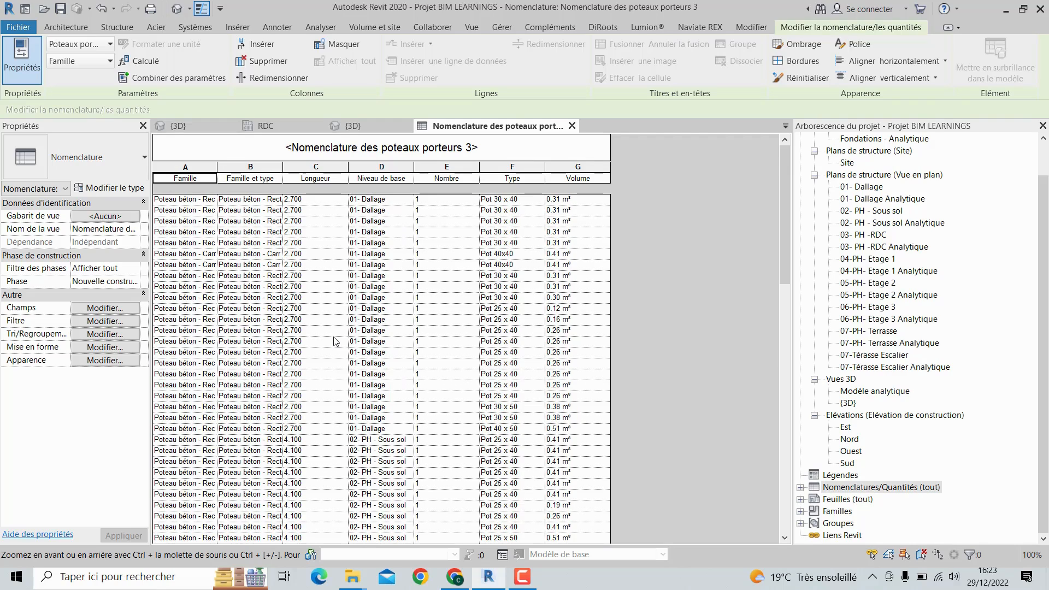
scroll(335, 340, "down", 3)
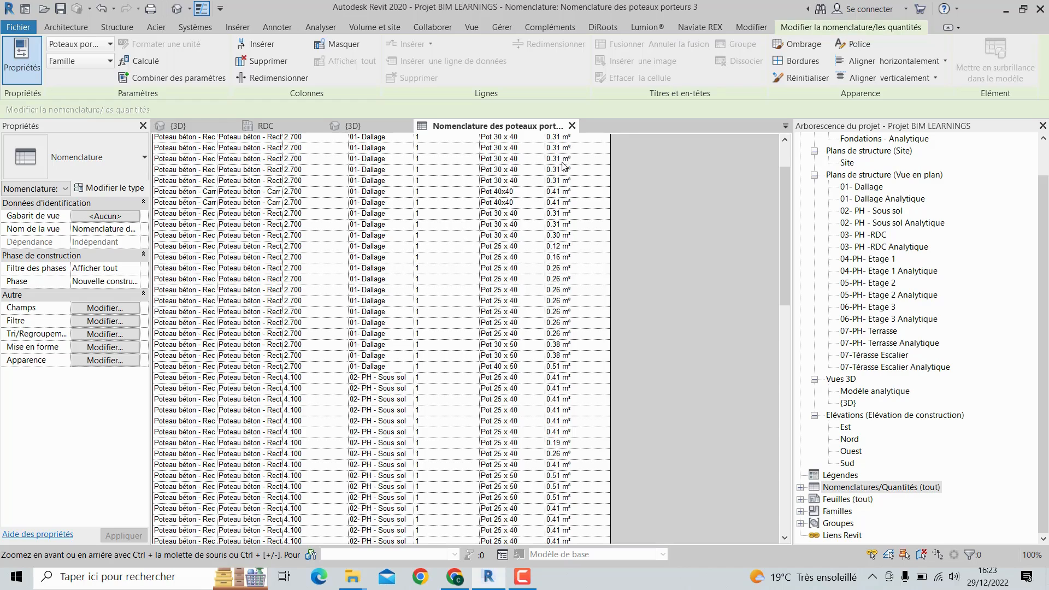
scroll(563, 167, "up", 3)
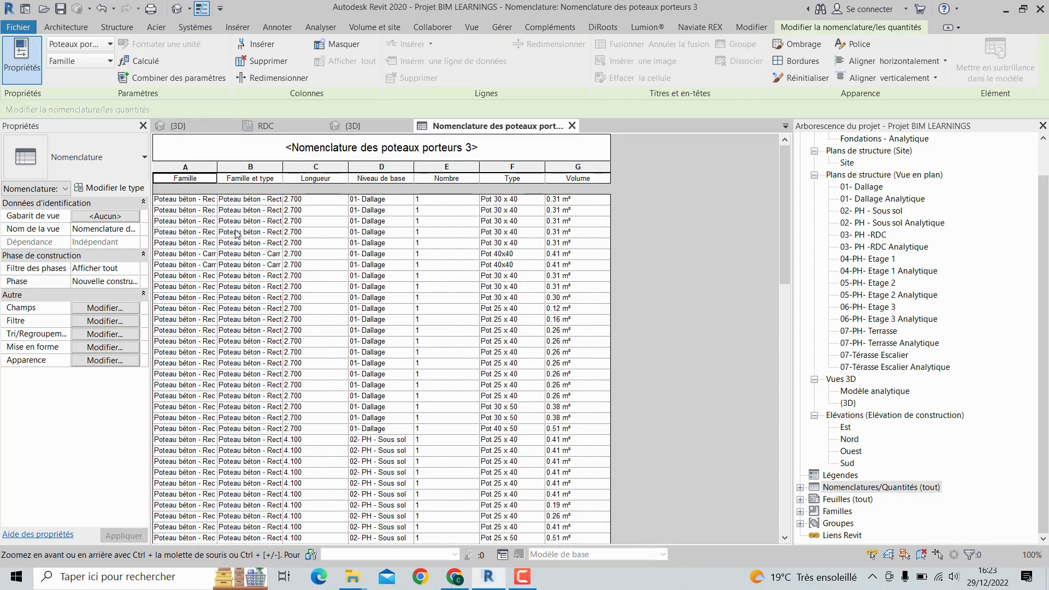
scroll(305, 214, "down", 3)
scroll(304, 215, "down", 13)
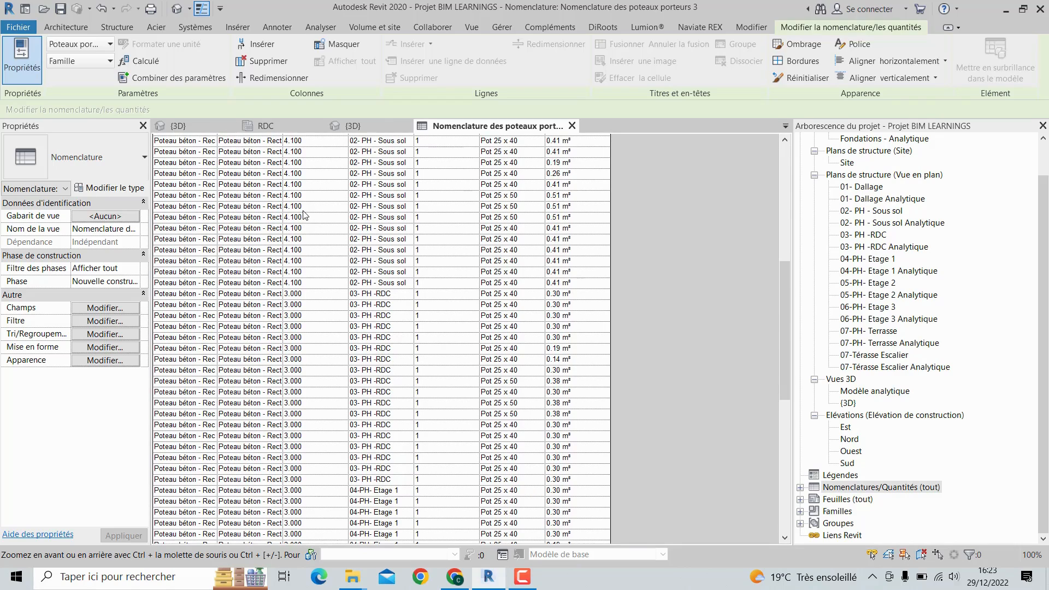
scroll(305, 214, "down", 18)
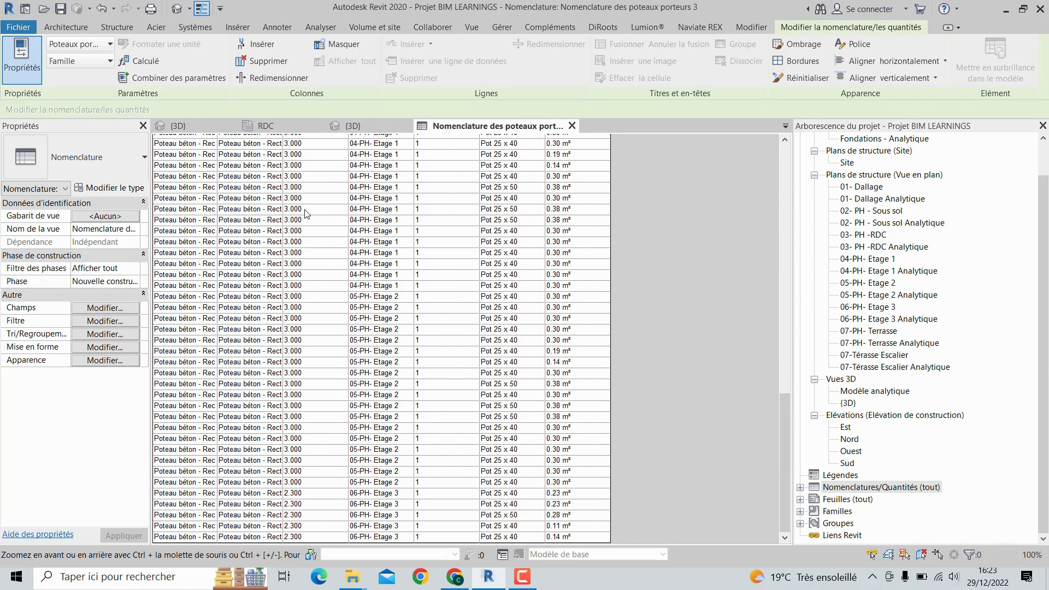
scroll(305, 214, "up", 16)
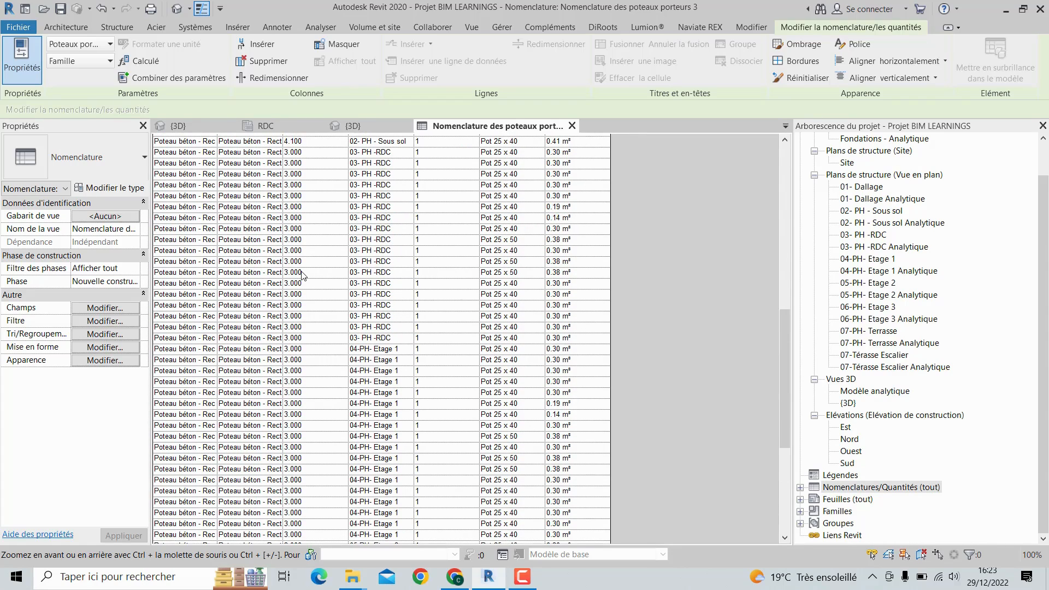
scroll(302, 275, "up", 4)
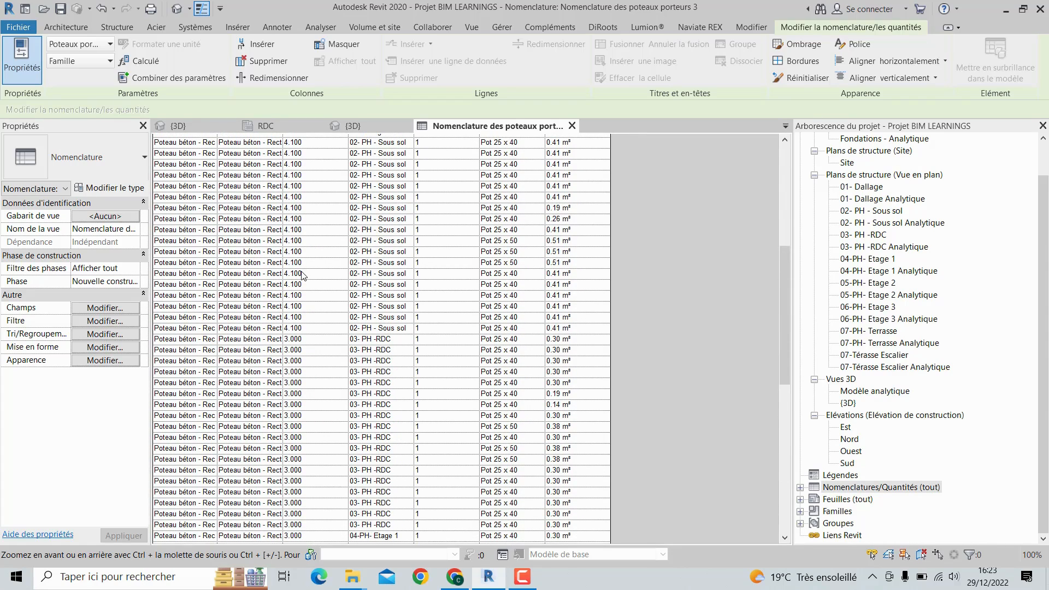
scroll(302, 275, "up", 7)
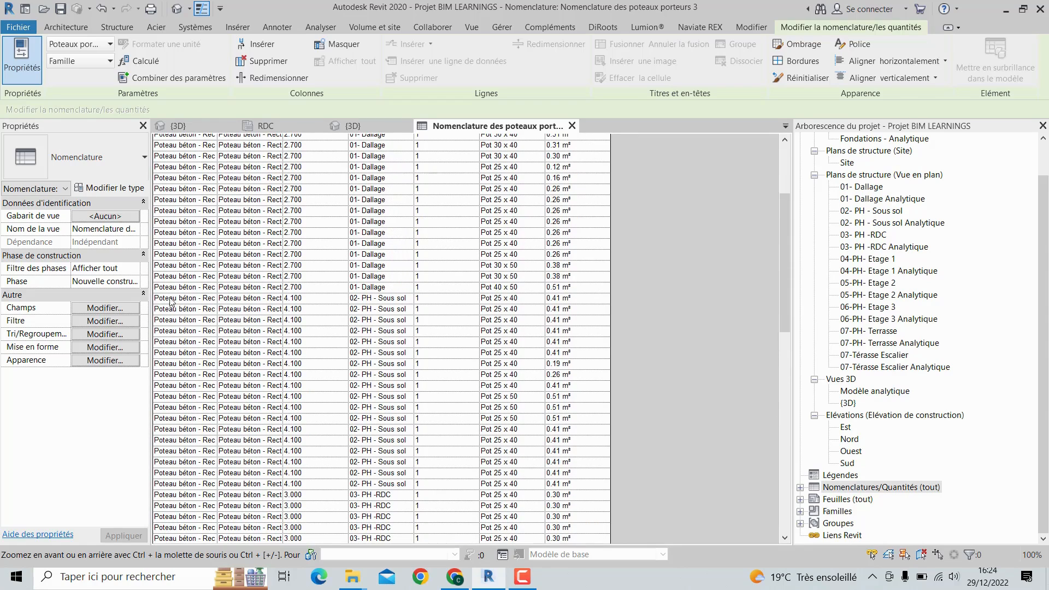
Sort the schedule by Famille et type with a Titre, nombre et totaux footer and a blank line, and enable grand totals.
left_click(83, 335)
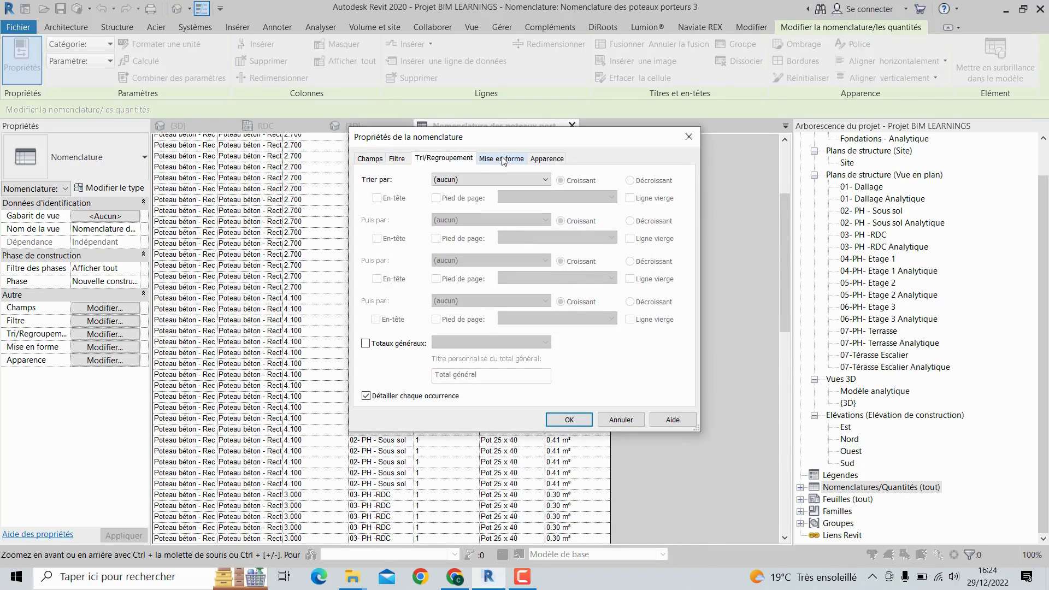
left_click(455, 181)
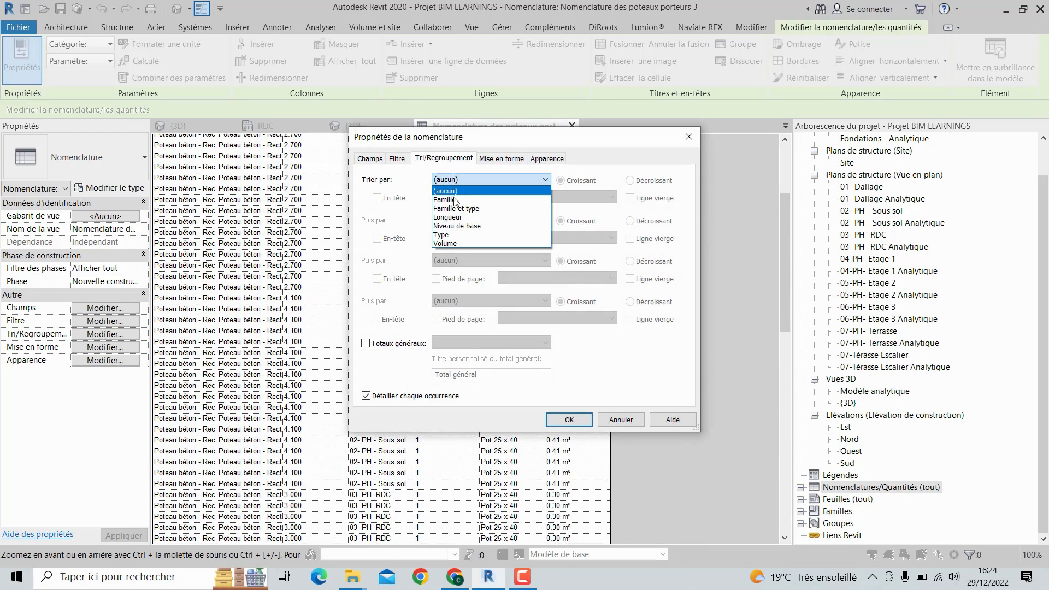
left_click(451, 207)
left_click(451, 202)
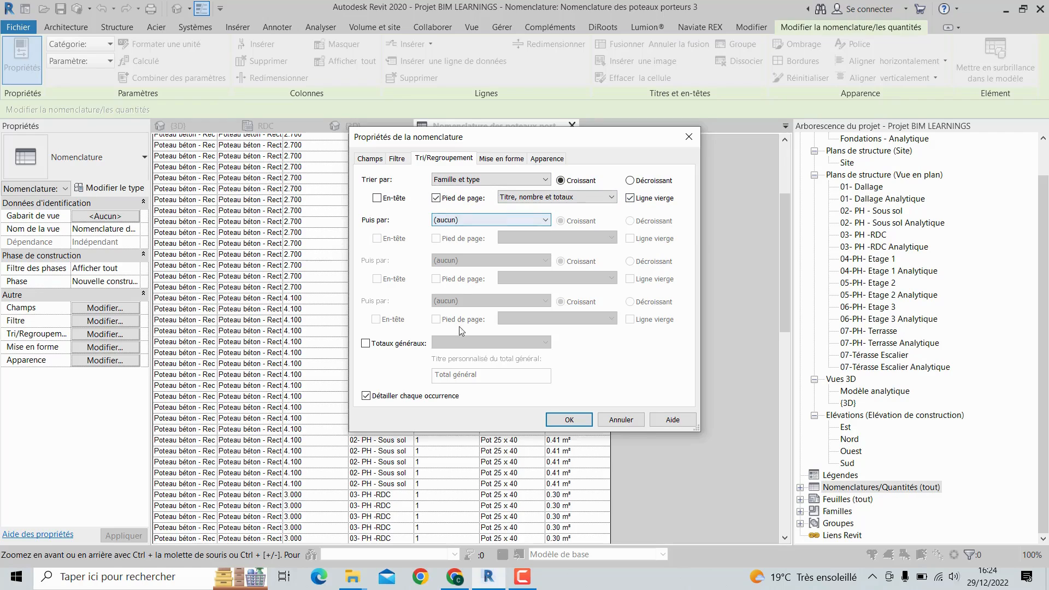
left_click(366, 343)
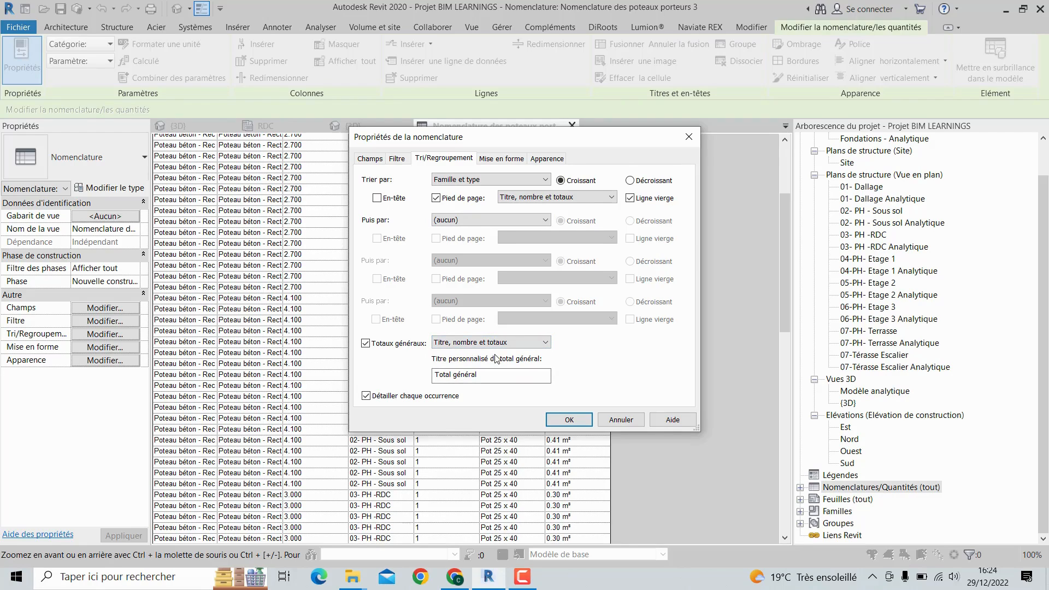
left_click(570, 421)
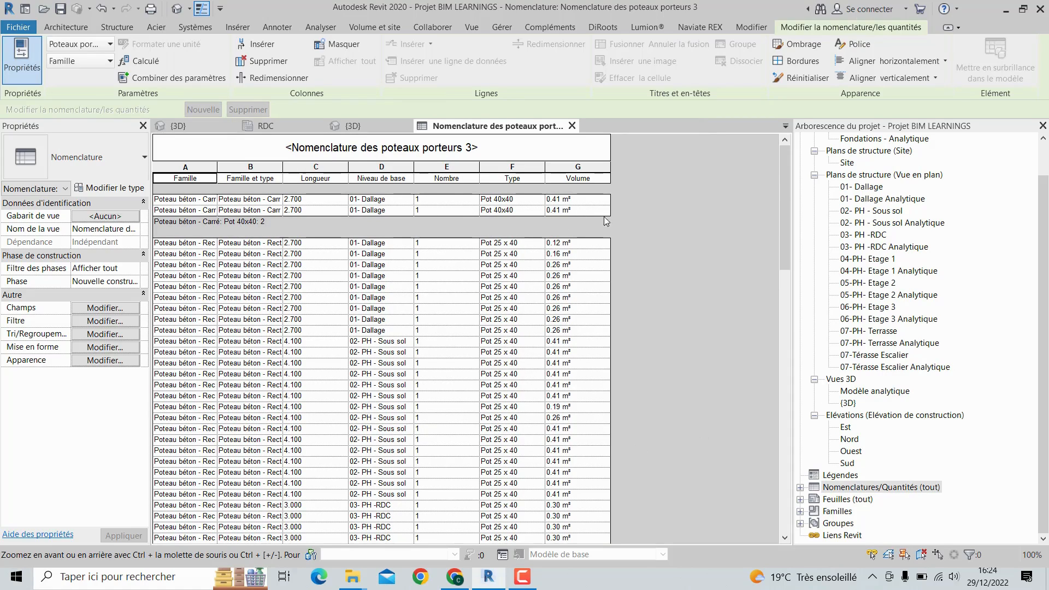
Examine the column groups by family and type, checking each group's footer and the grand total line at the schedule's end.
scroll(456, 214, "down", 2)
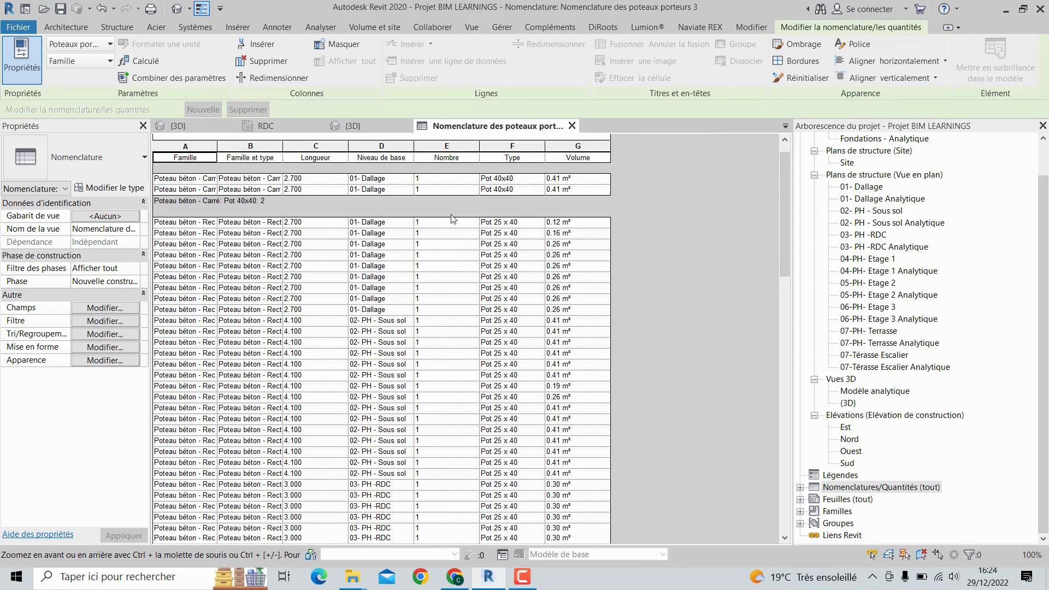
scroll(452, 216, "down", 2)
scroll(407, 218, "up", 1)
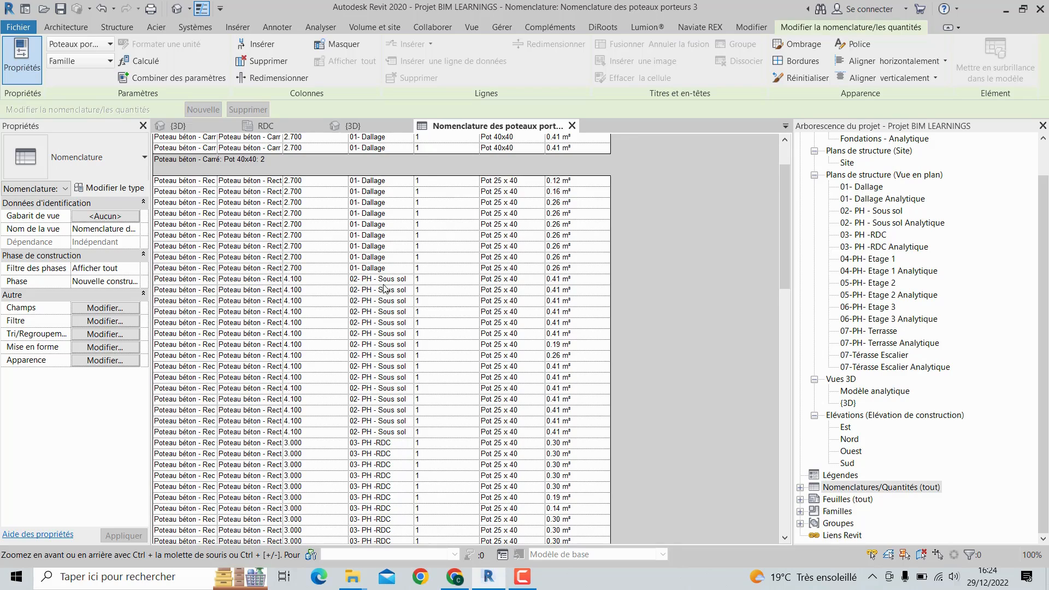
scroll(384, 285, "up", 2)
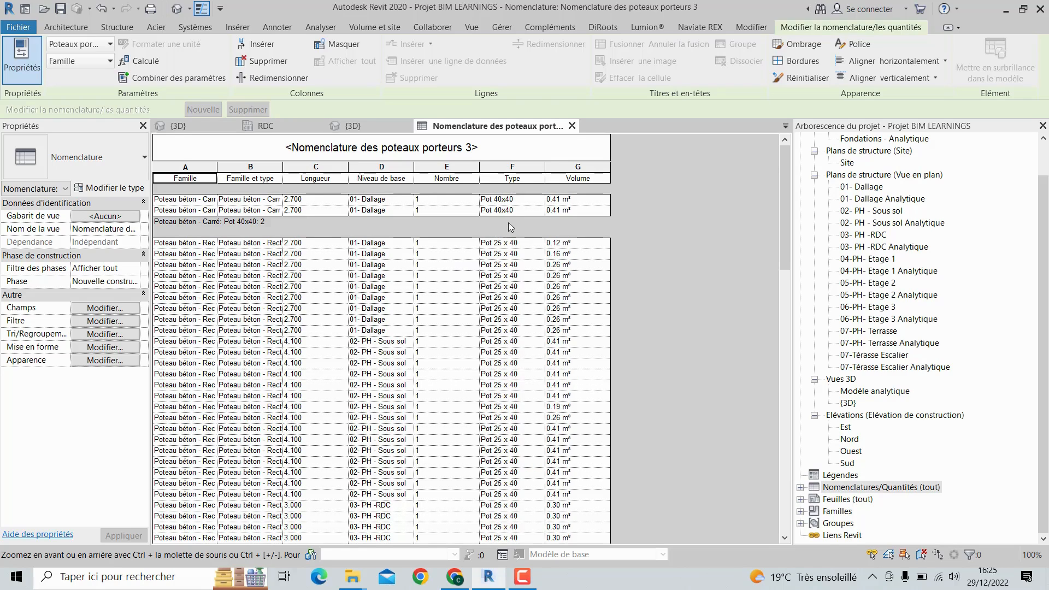
scroll(502, 235, "down", 10)
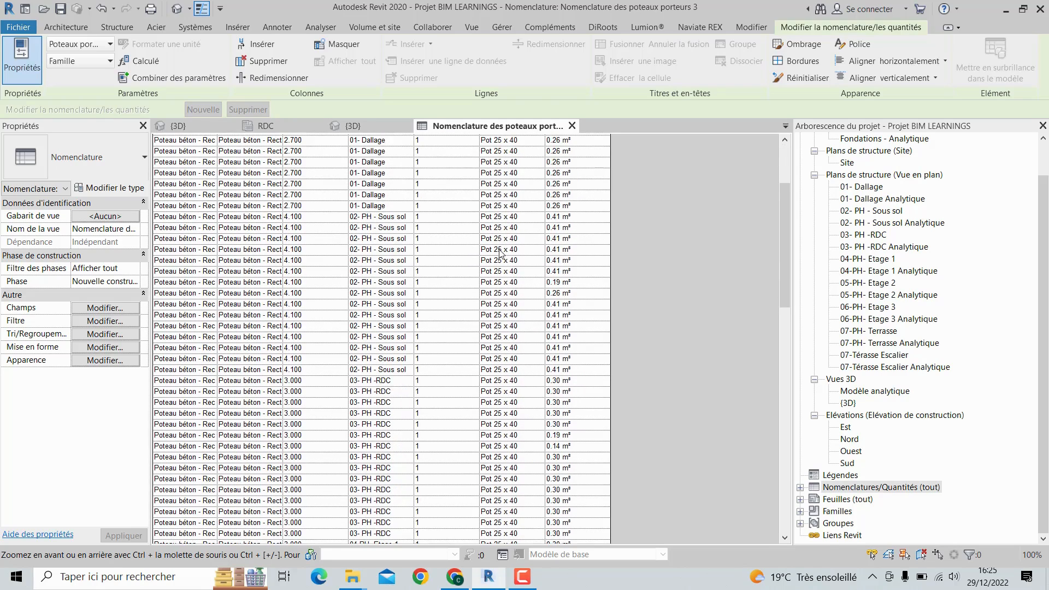
scroll(498, 265, "down", 10)
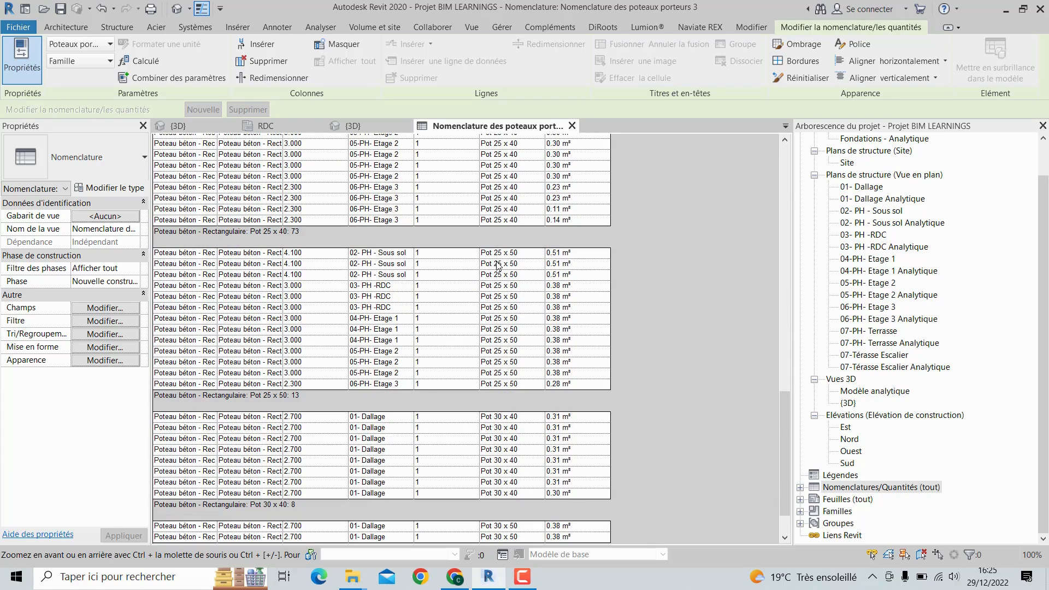
scroll(515, 343, "down", 3)
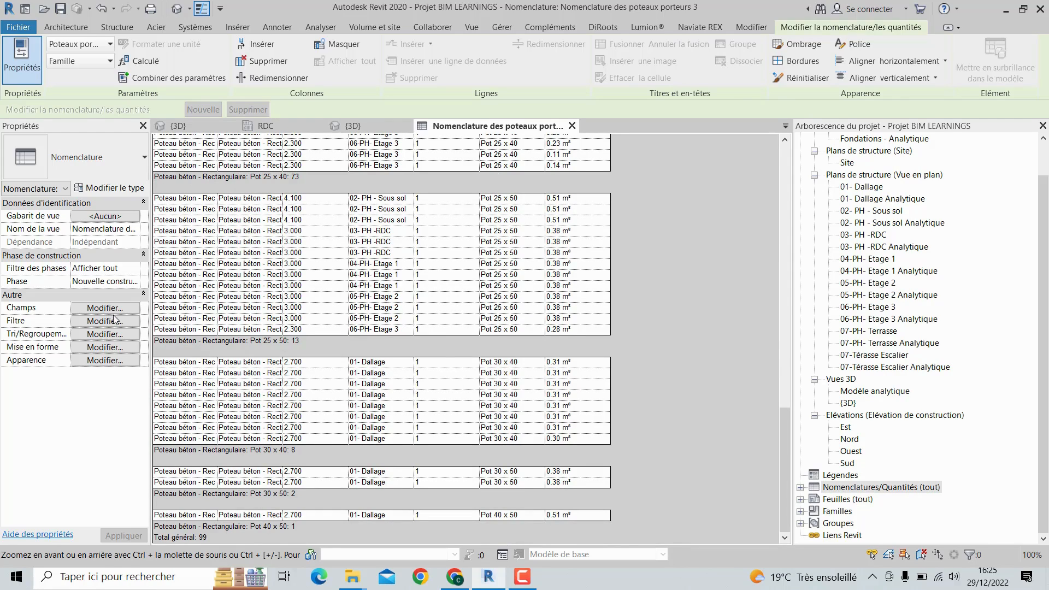
Sort the column schedule by Volume and turn off Détailler chaque occurrence.
left_click(109, 334)
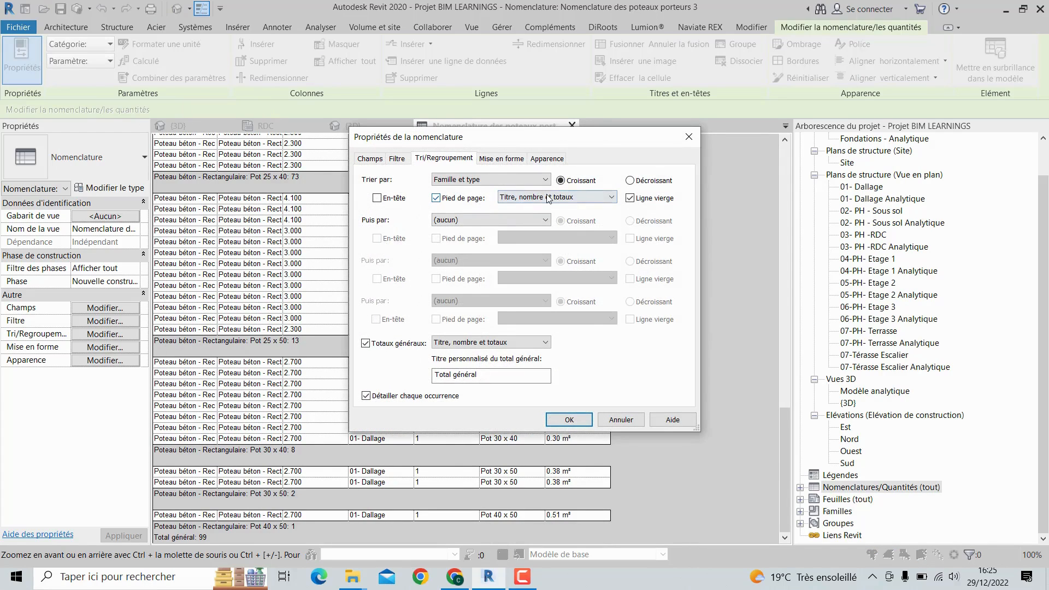
left_click(503, 180)
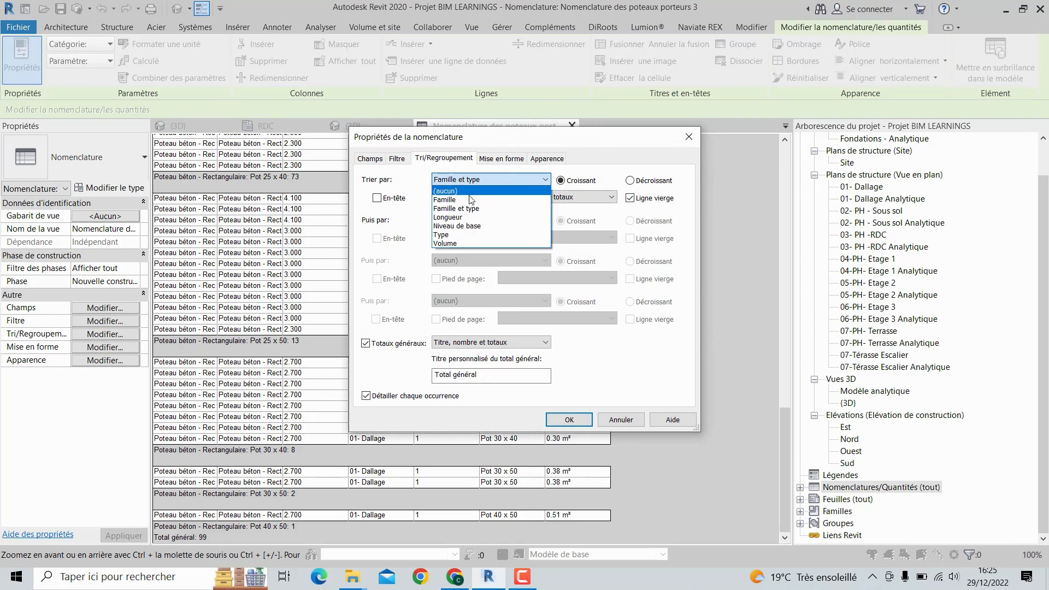
left_click(452, 243)
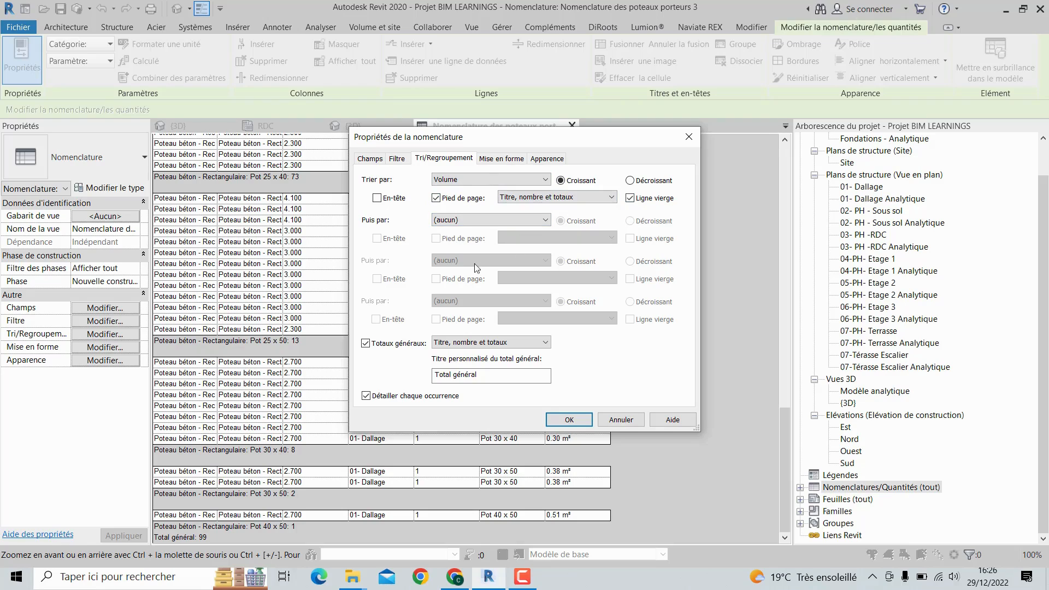
left_click(366, 396)
left_click(568, 420)
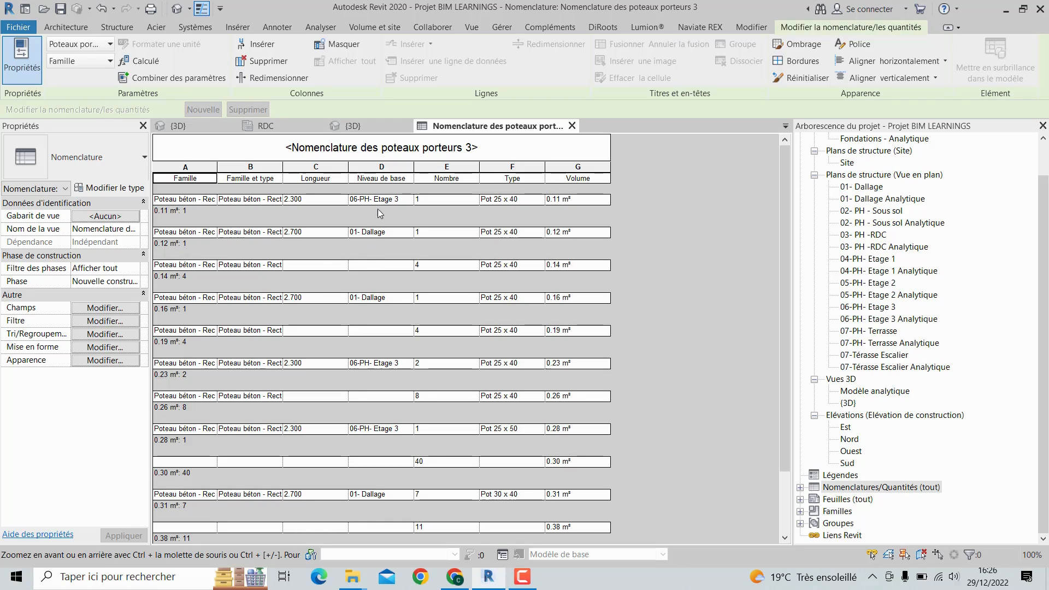
Set the Volume group footer to Titre et totaux and the grand totals to Totaux uniquement.
scroll(383, 229, "down", 3)
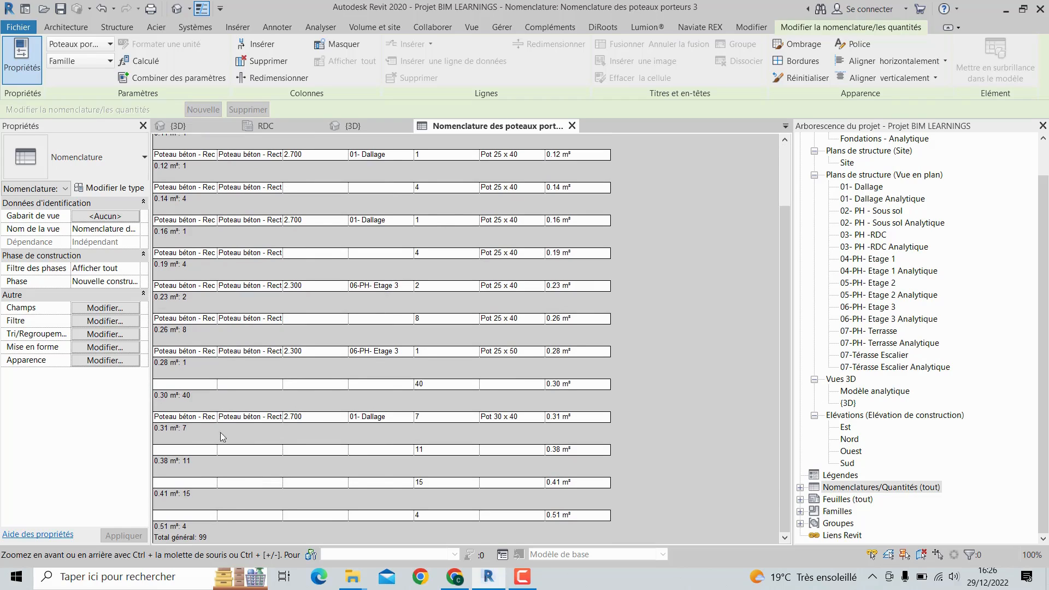
left_click(107, 334)
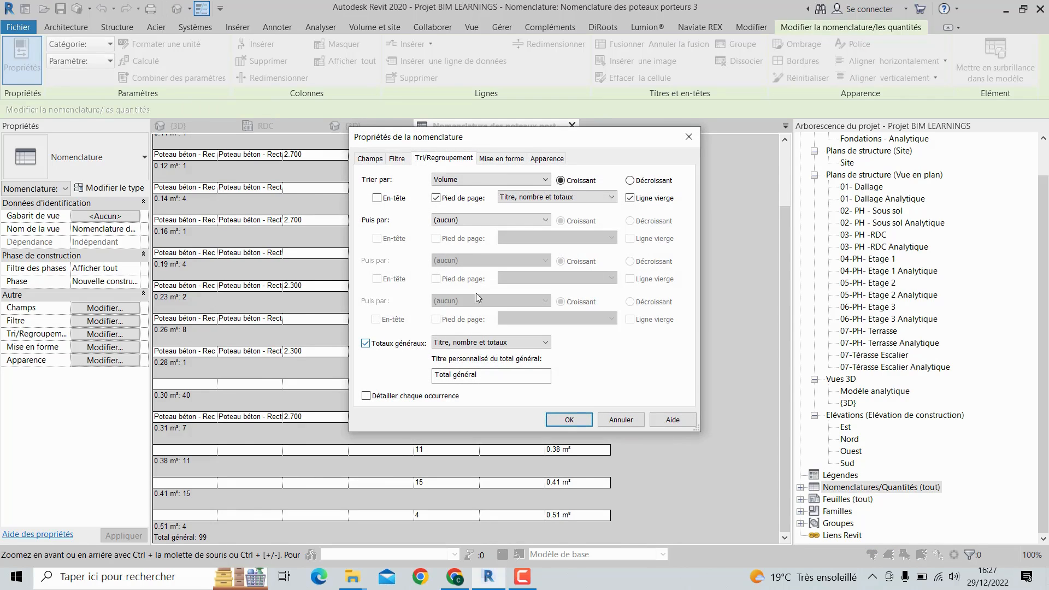
left_click(580, 199)
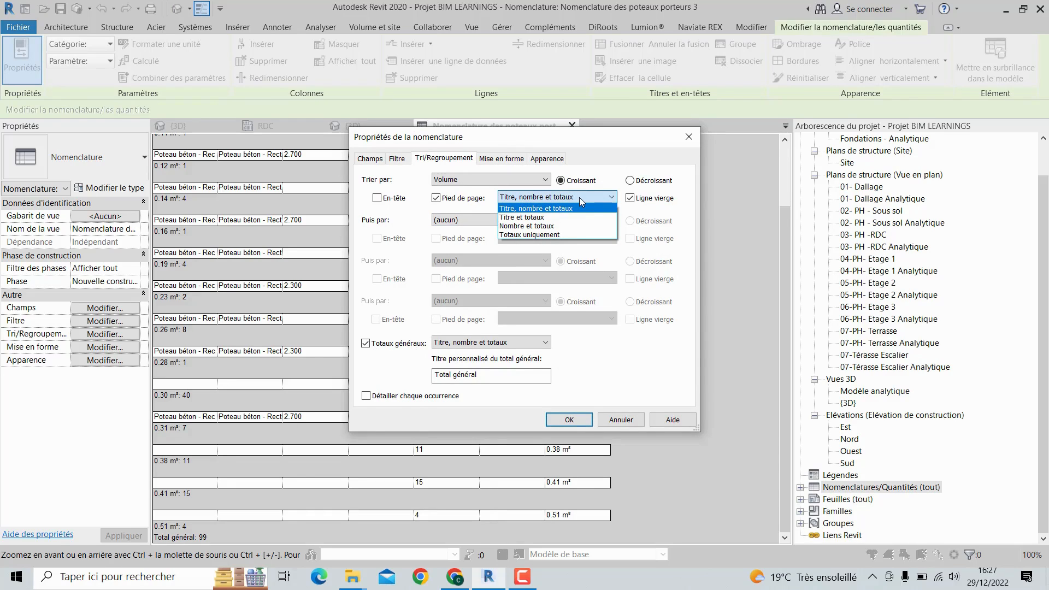
left_click(535, 217)
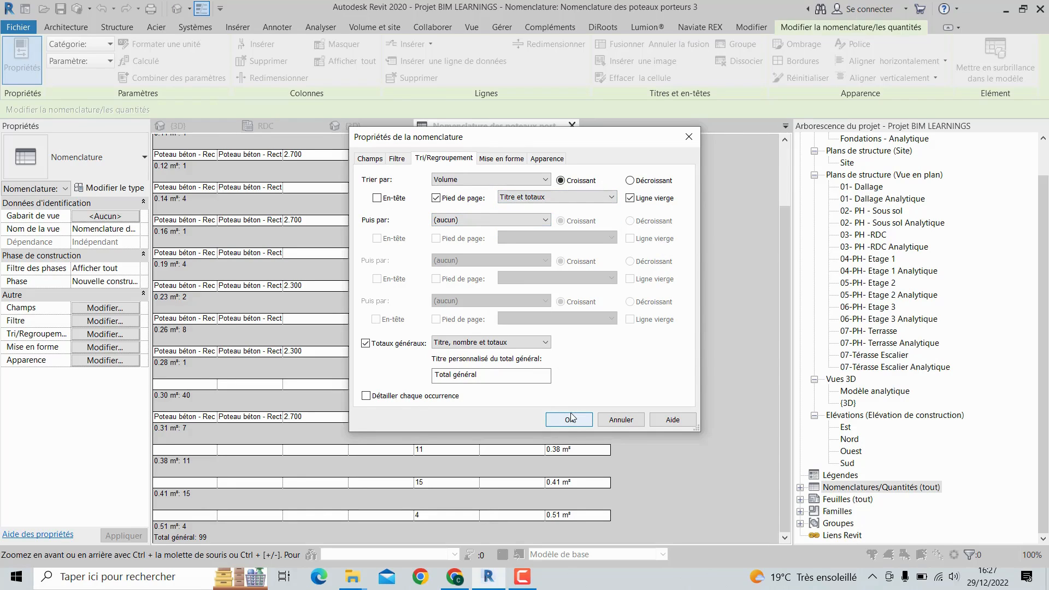
left_click(545, 343)
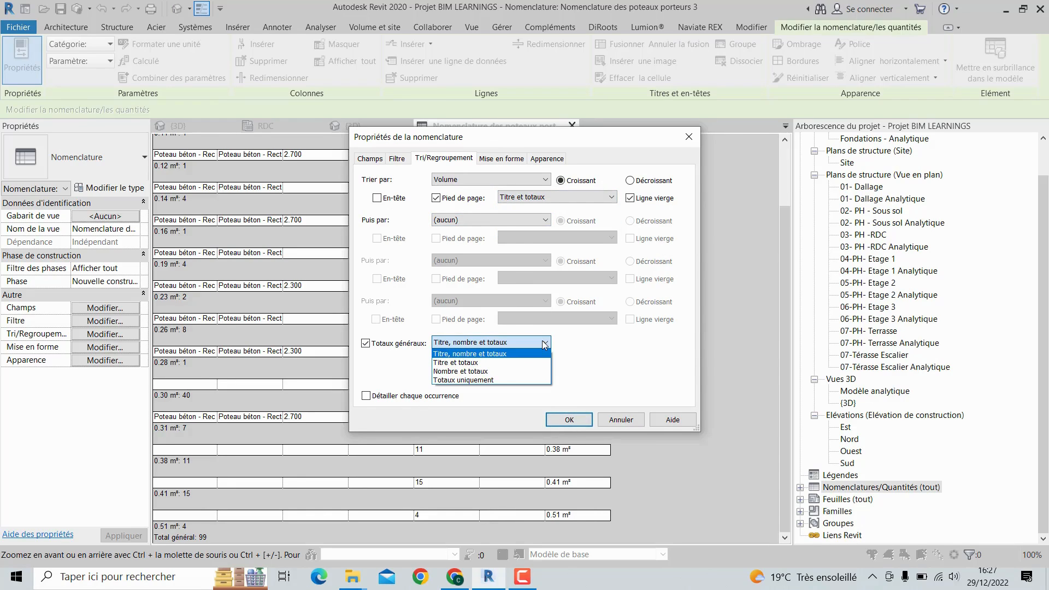
left_click(502, 380)
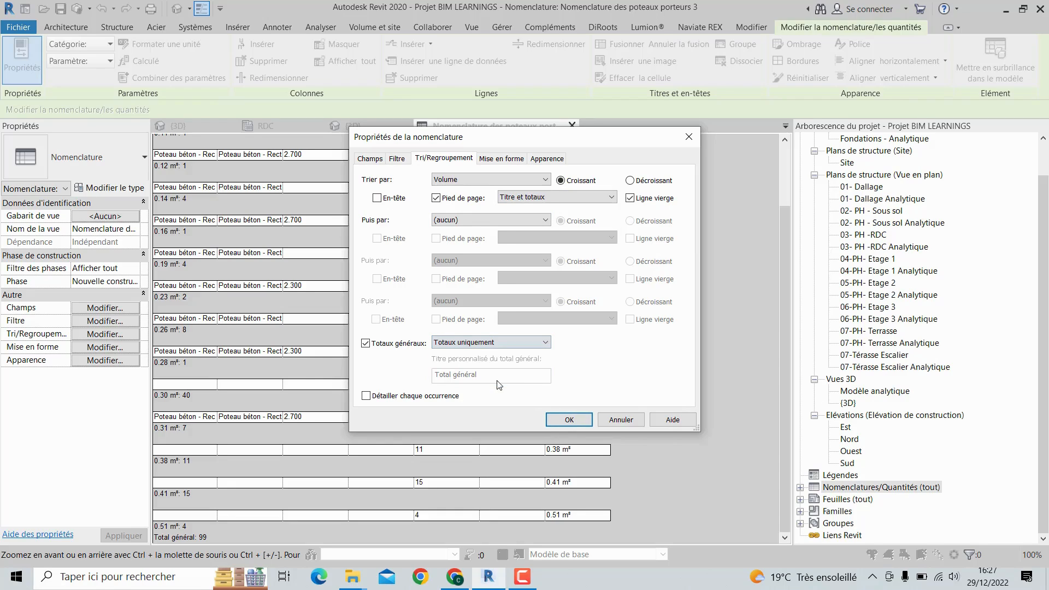
left_click(557, 419)
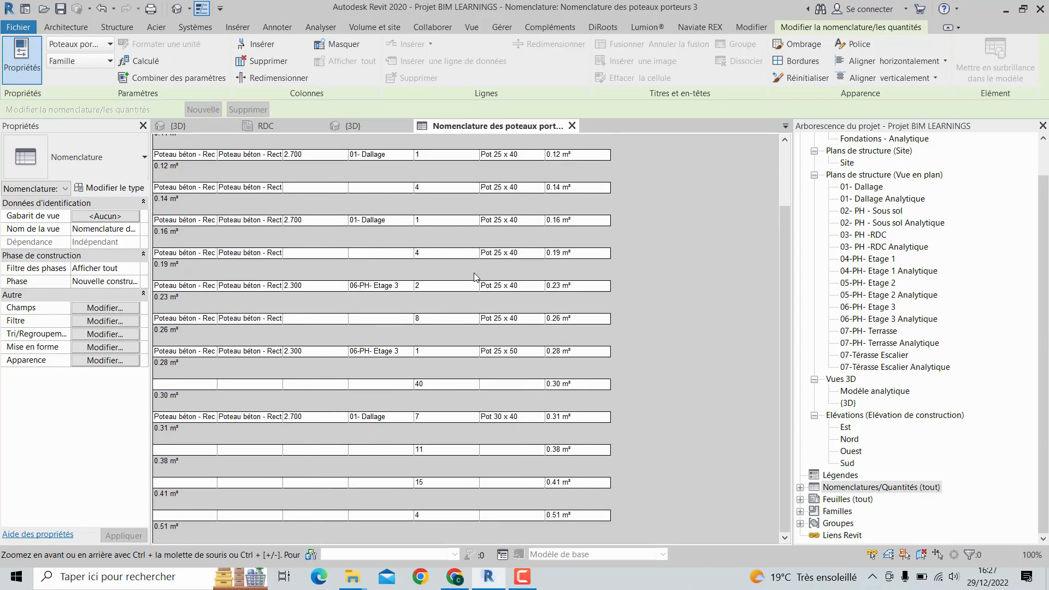
Format the Volume field with Calculer les totaux so the schedule sums the column volumes.
scroll(473, 276, "up", 3)
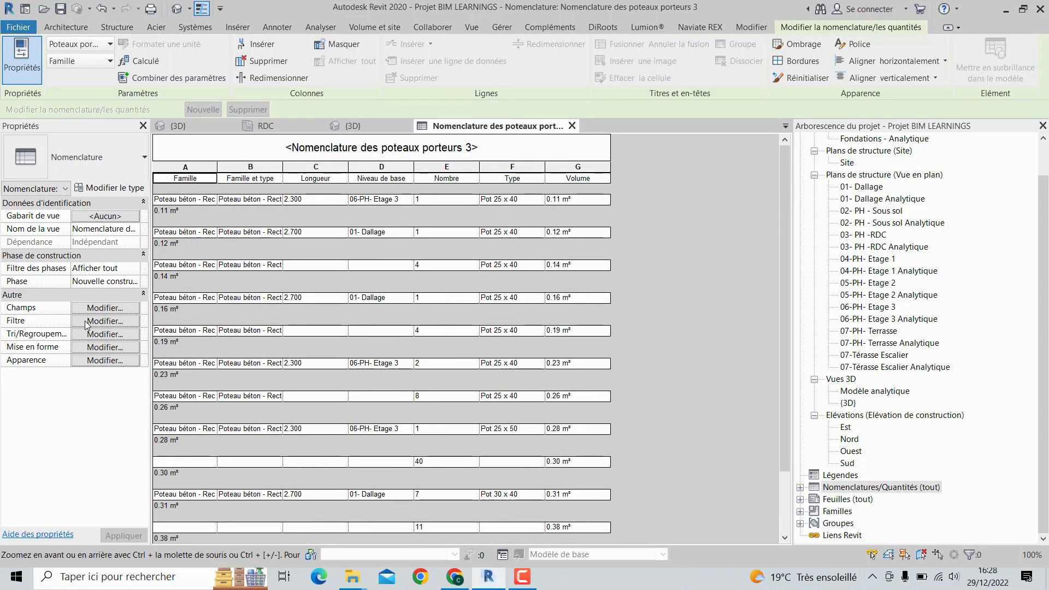
left_click(105, 334)
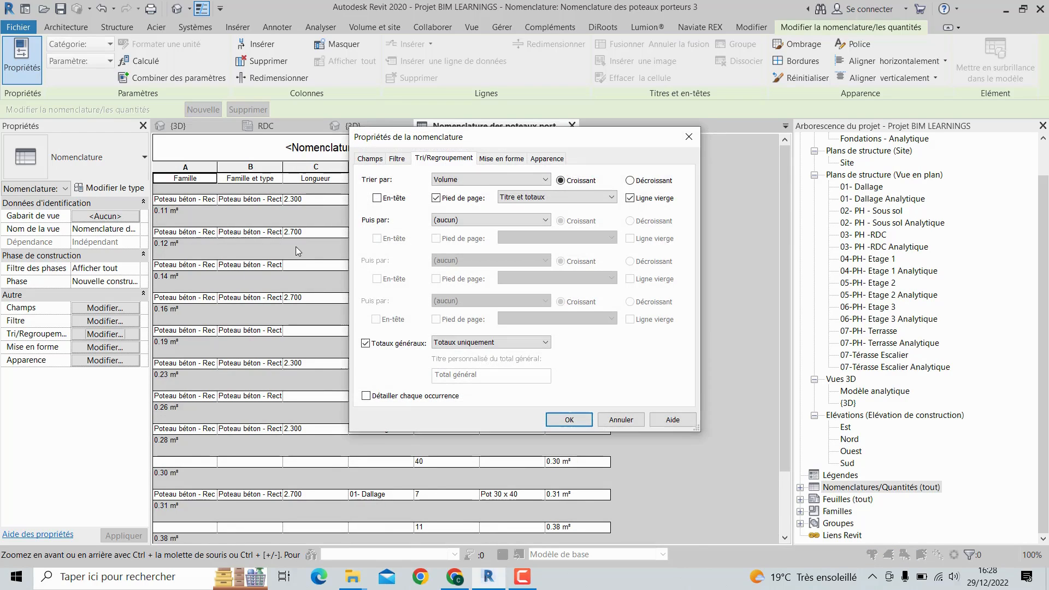
left_click(508, 160)
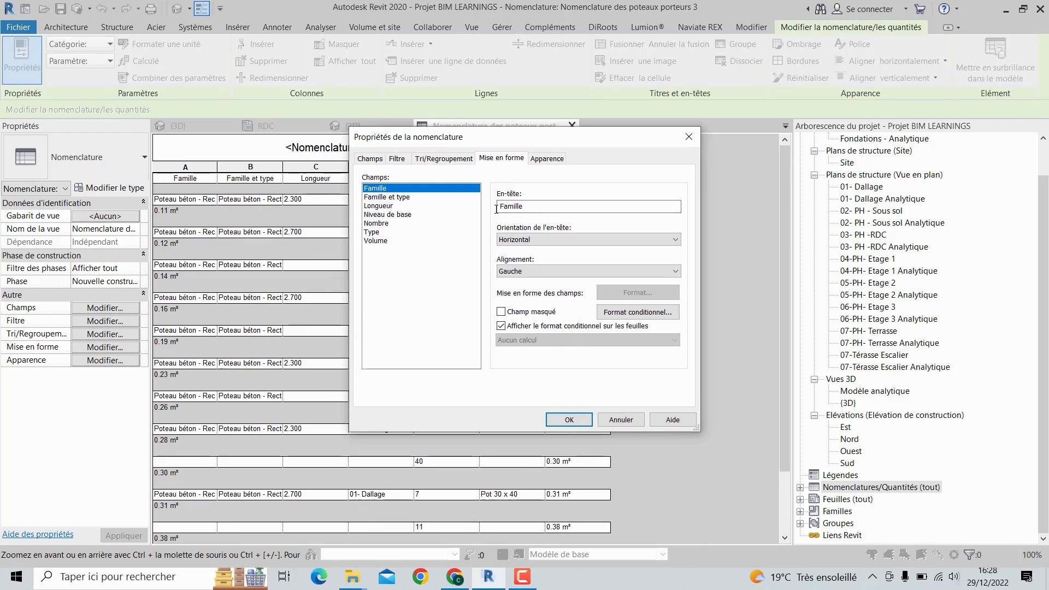
left_click(376, 241)
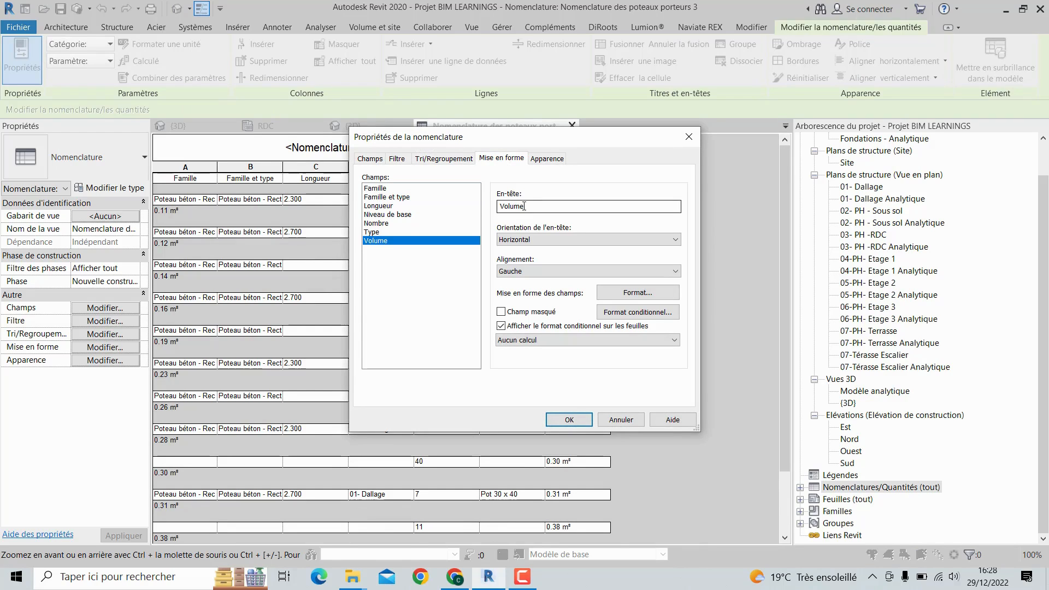
left_click(511, 340)
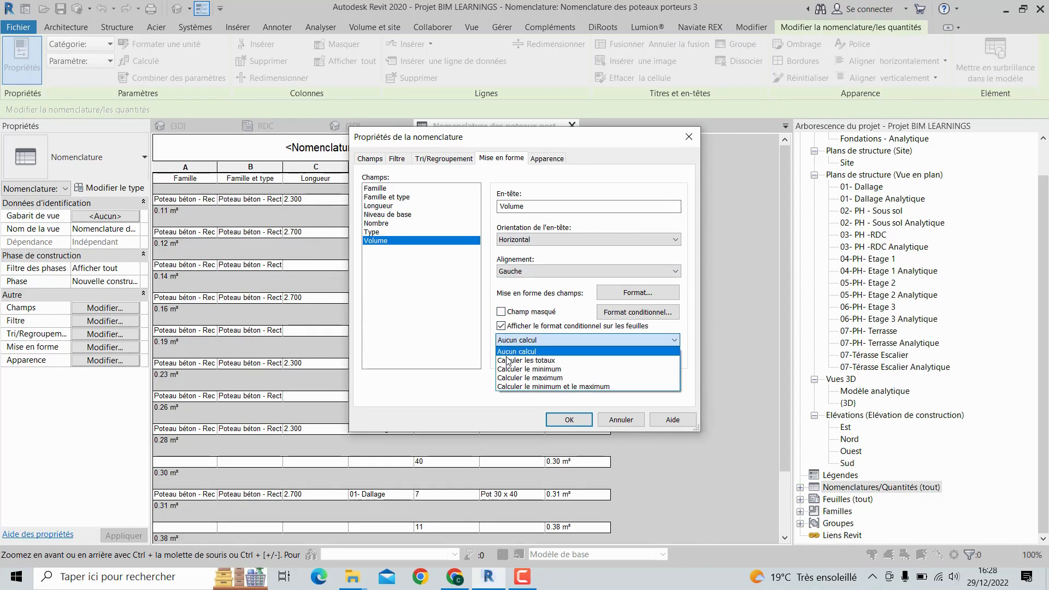
left_click(509, 360)
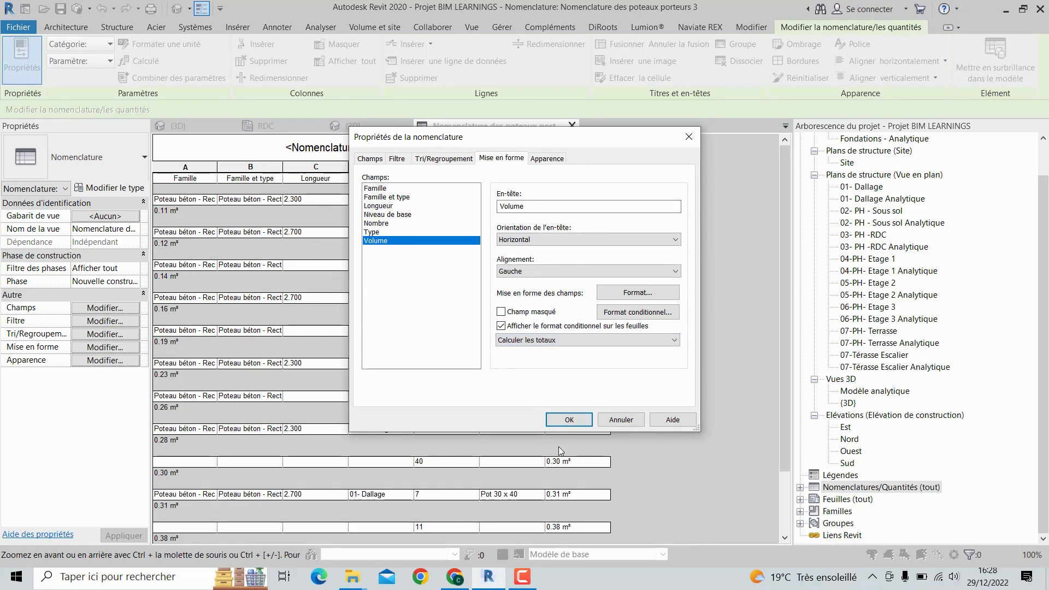
left_click(567, 424)
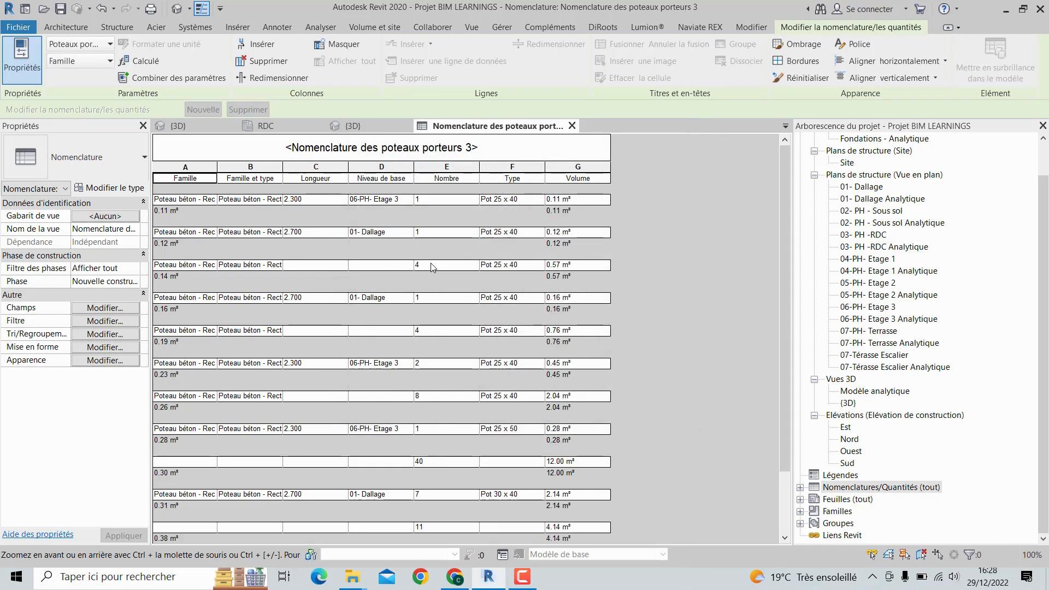
Examine the counts, types and summed volumes of each column group, including the overall volume in the schedule's last row.
scroll(489, 258, "down", 3)
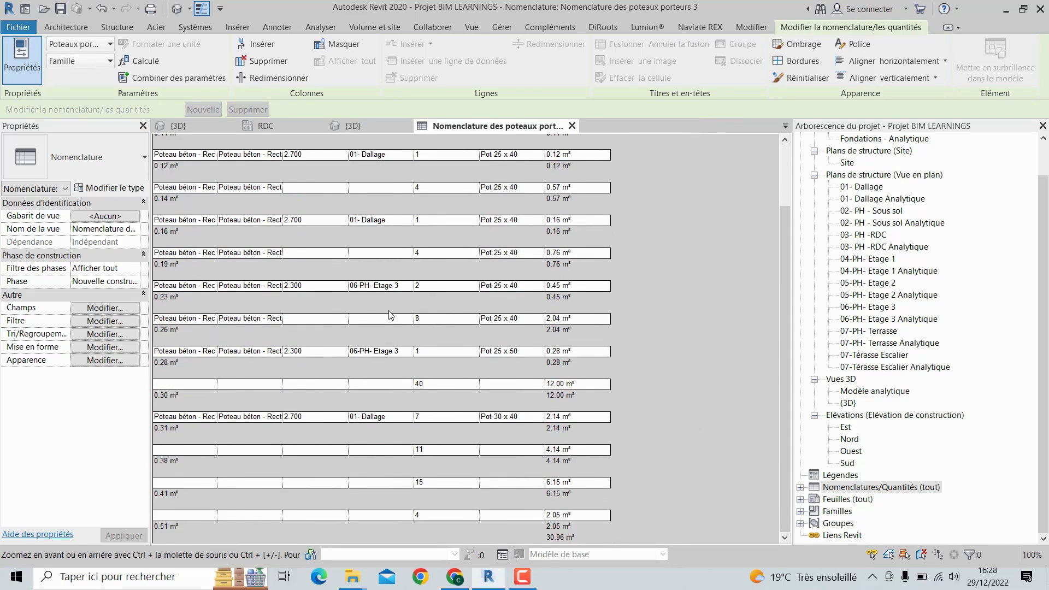
scroll(390, 315, "up", 3)
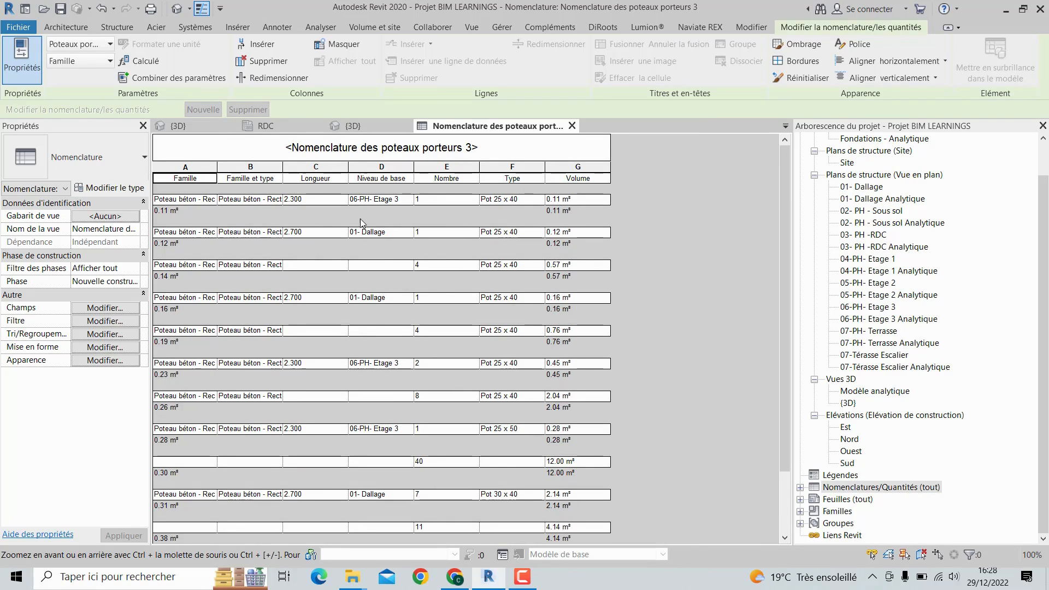
scroll(462, 242, "down", 1)
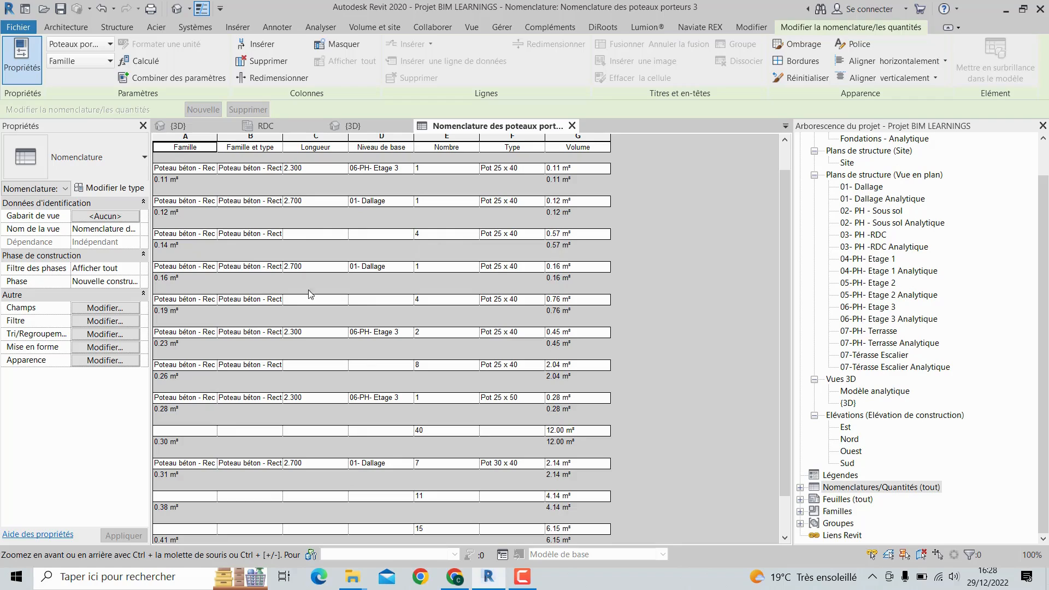
scroll(468, 283, "down", 1)
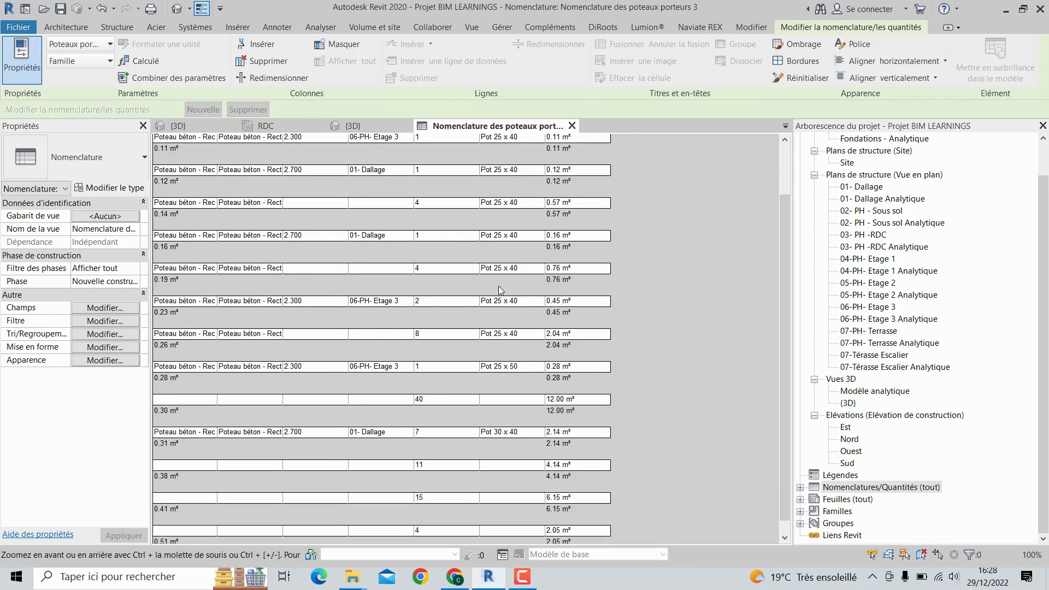
scroll(497, 280, "down", 1)
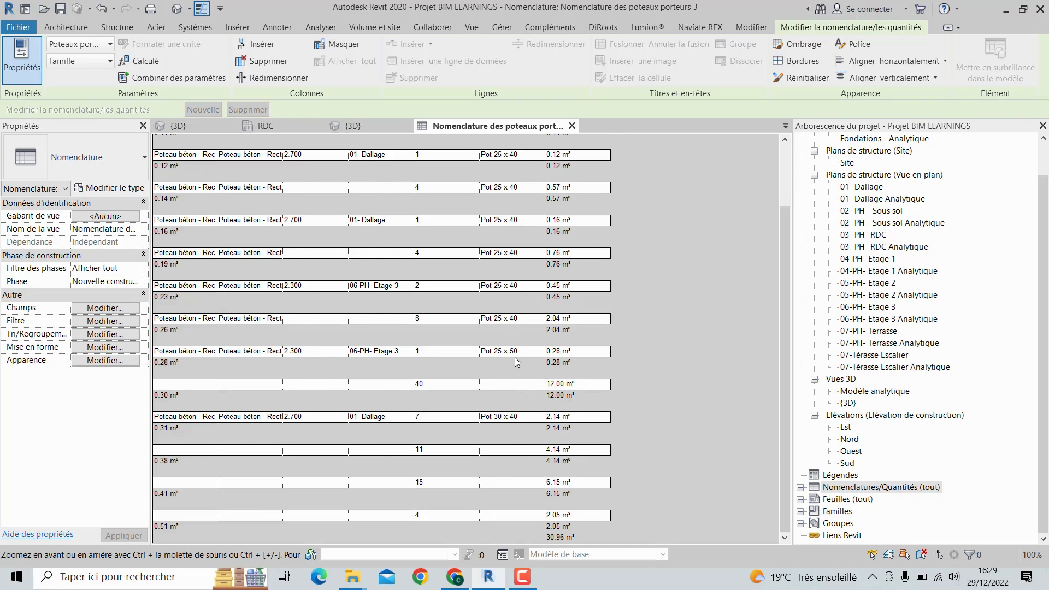
scroll(514, 358, "up", 1)
scroll(515, 360, "up", 1)
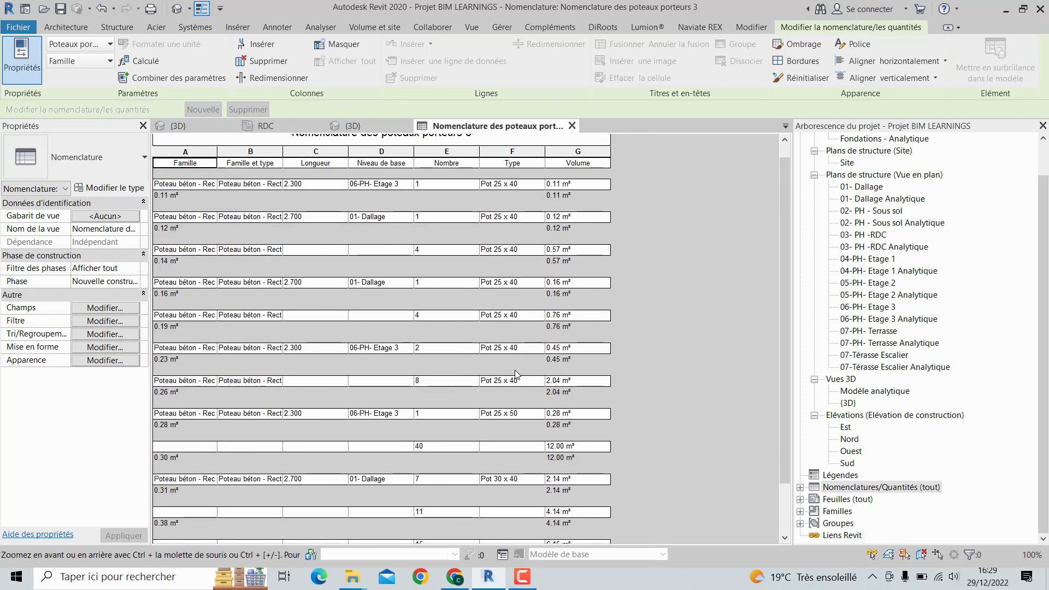
scroll(515, 374, "down", 2)
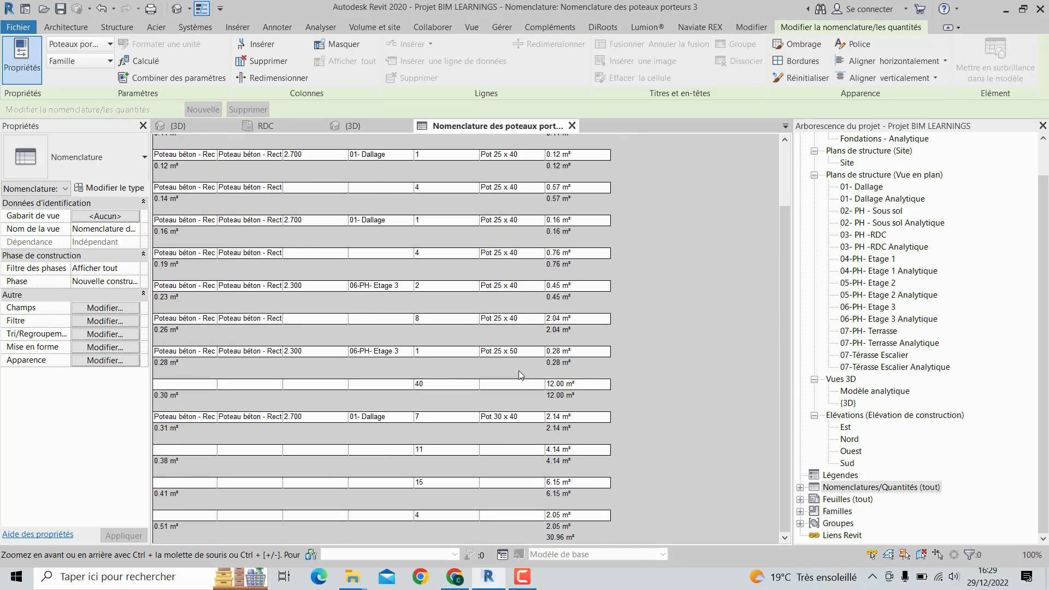
scroll(309, 354, "up", 2)
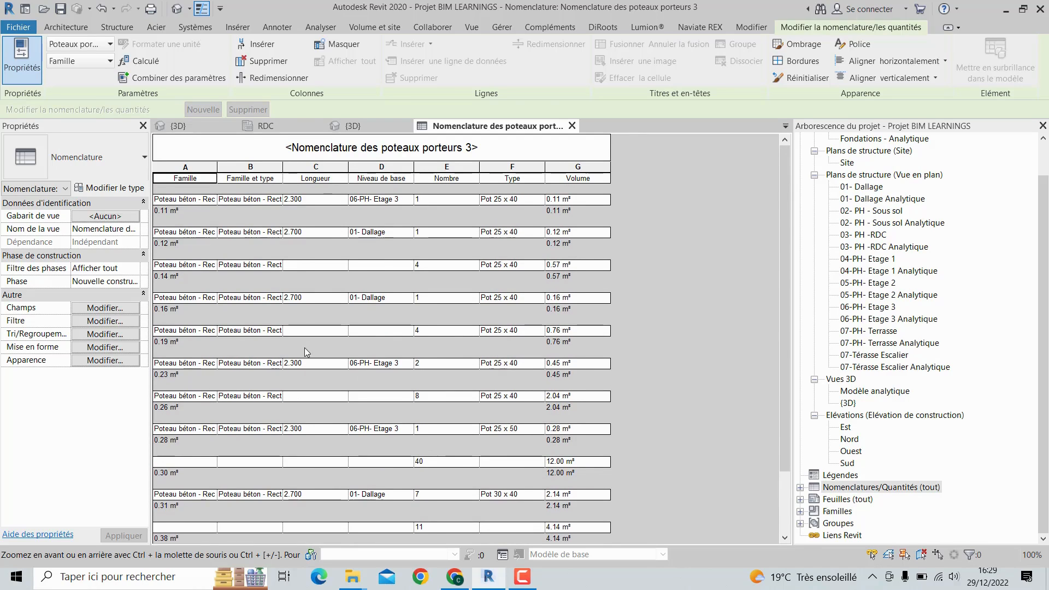
Review the column schedule's fields, filter and sorting/grouping settings, and check the grouped rows through to the grand total.
left_click(100, 334)
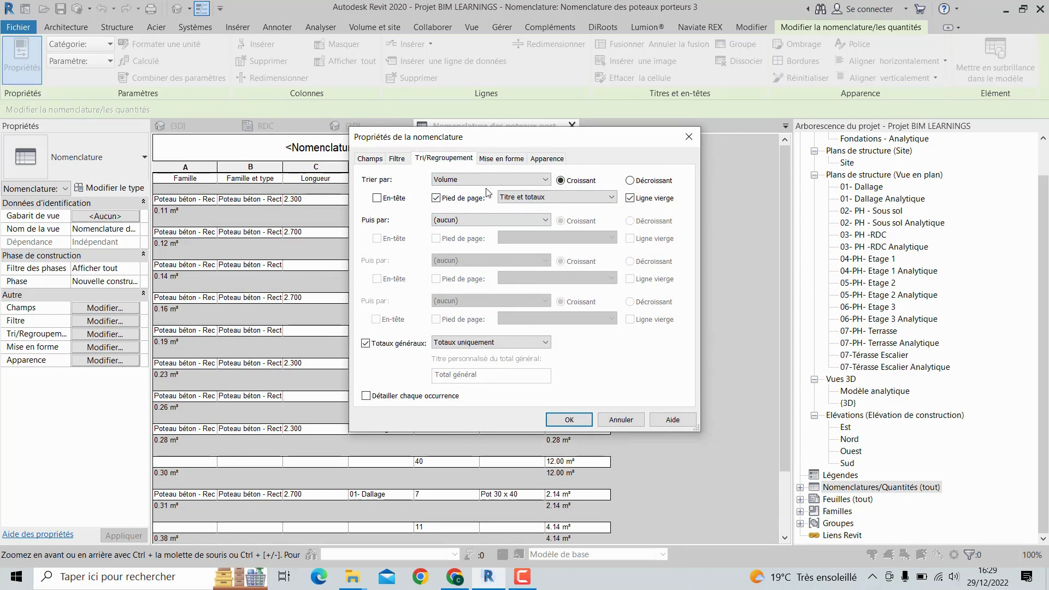
left_click_drag(461, 133, 458, 109)
left_click(368, 135)
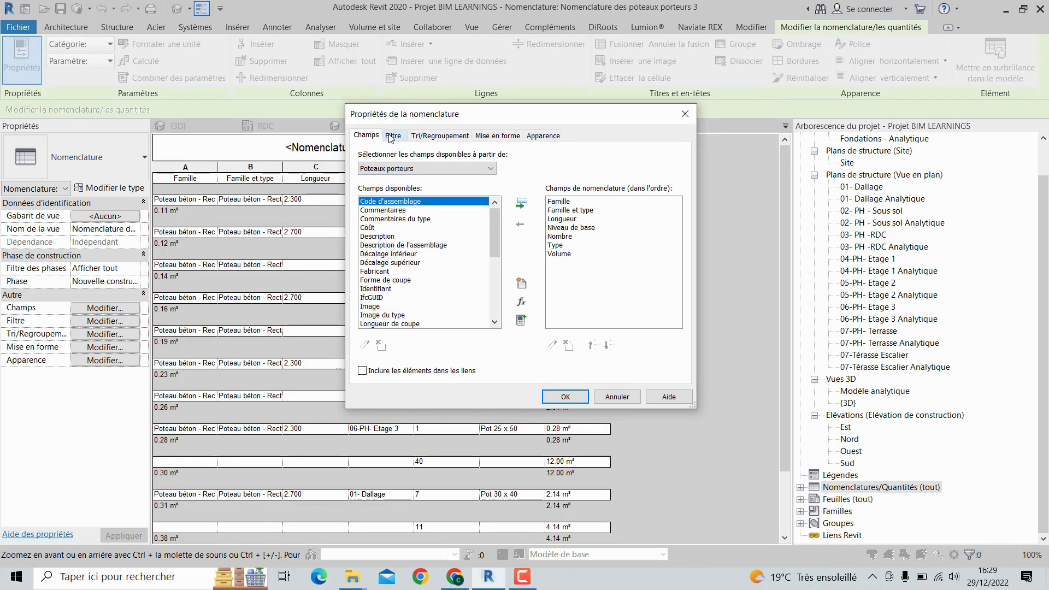
left_click(392, 137)
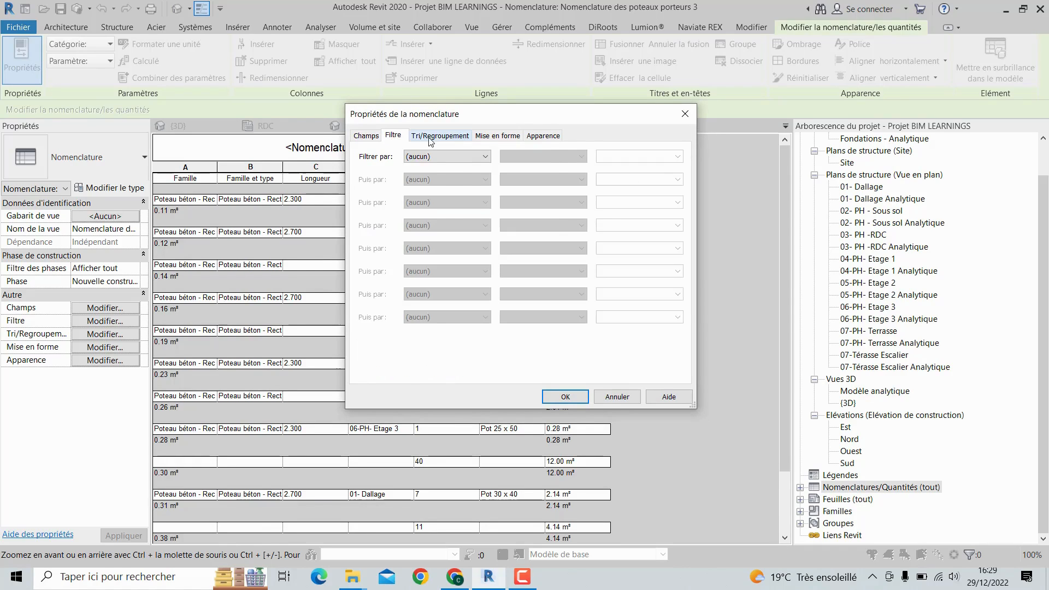
left_click(430, 141)
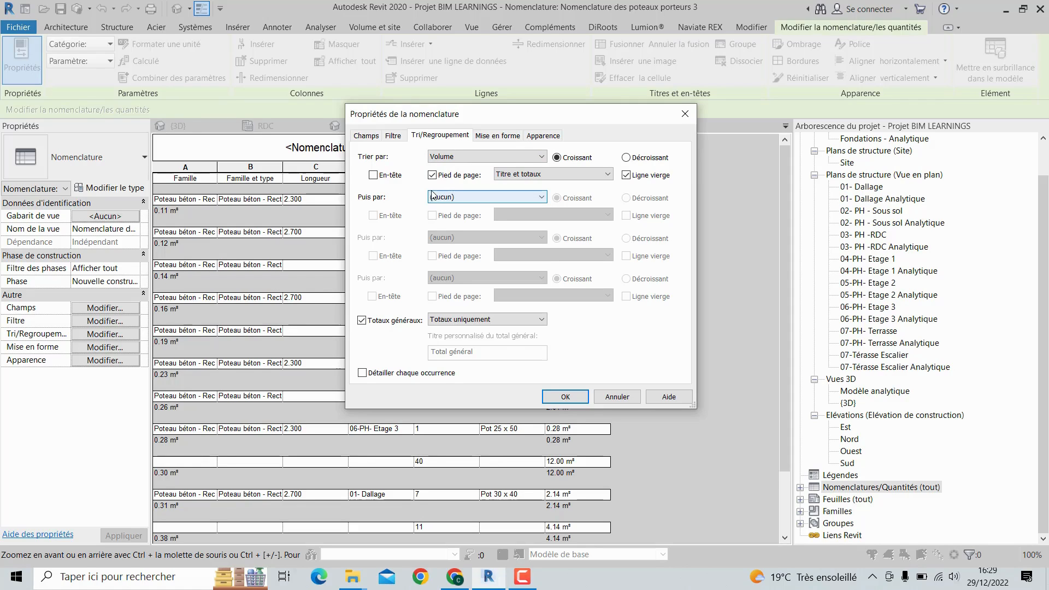
left_click_drag(492, 118, 593, 188)
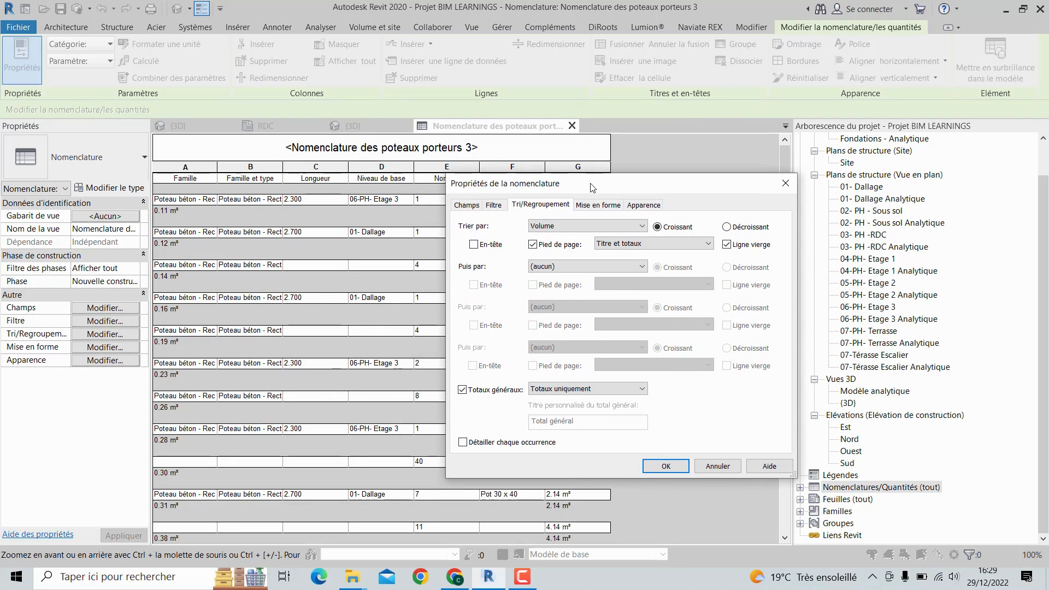
left_click_drag(593, 187, 592, 183)
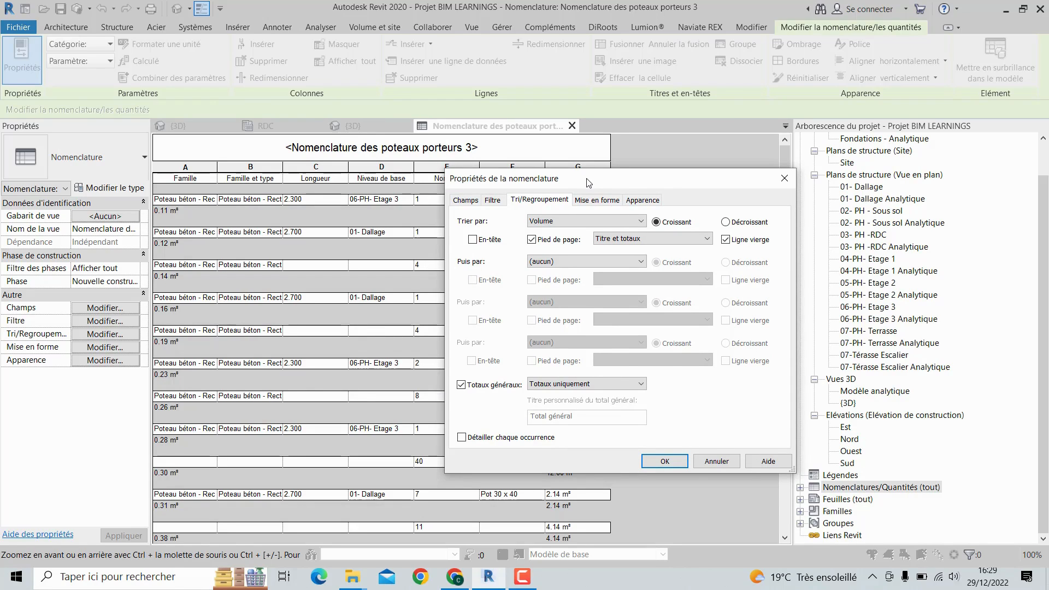
left_click_drag(588, 182, 582, 175)
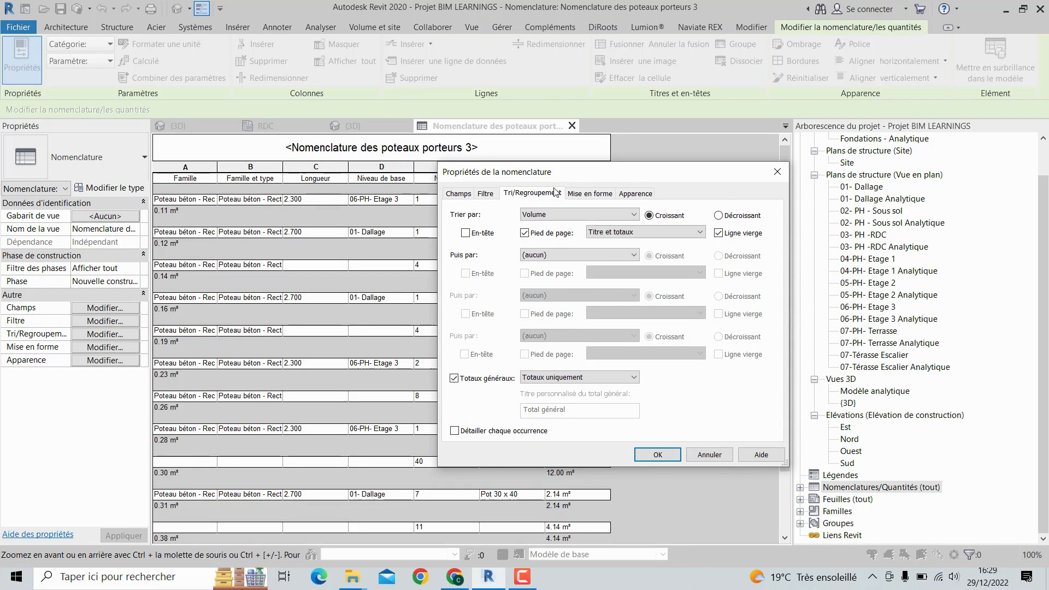
left_click(778, 171)
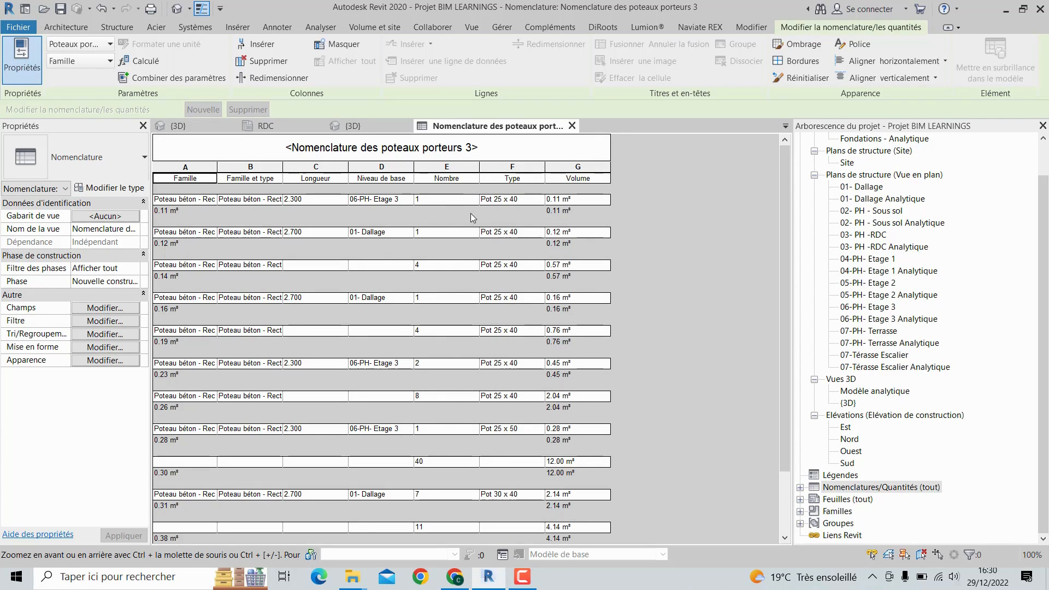
scroll(470, 214, "down", 3)
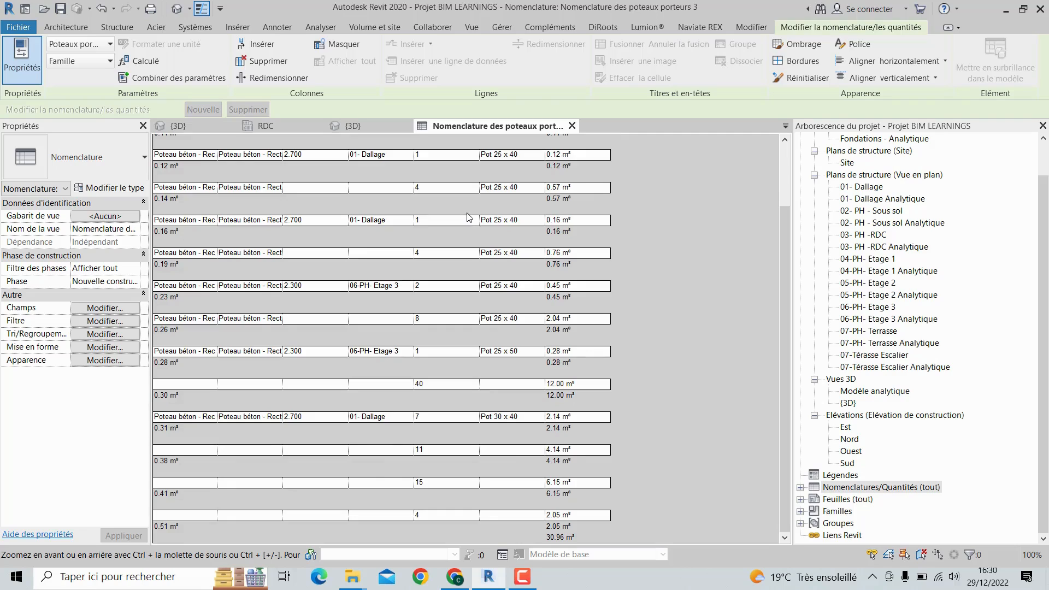
scroll(467, 218, "up", 3)
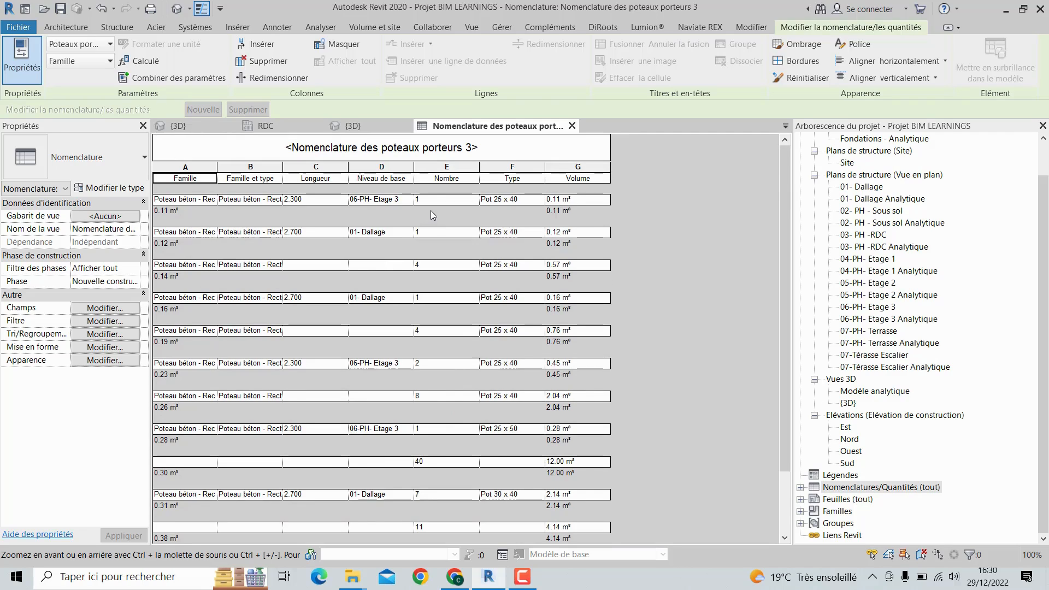
scroll(431, 209, "down", 4)
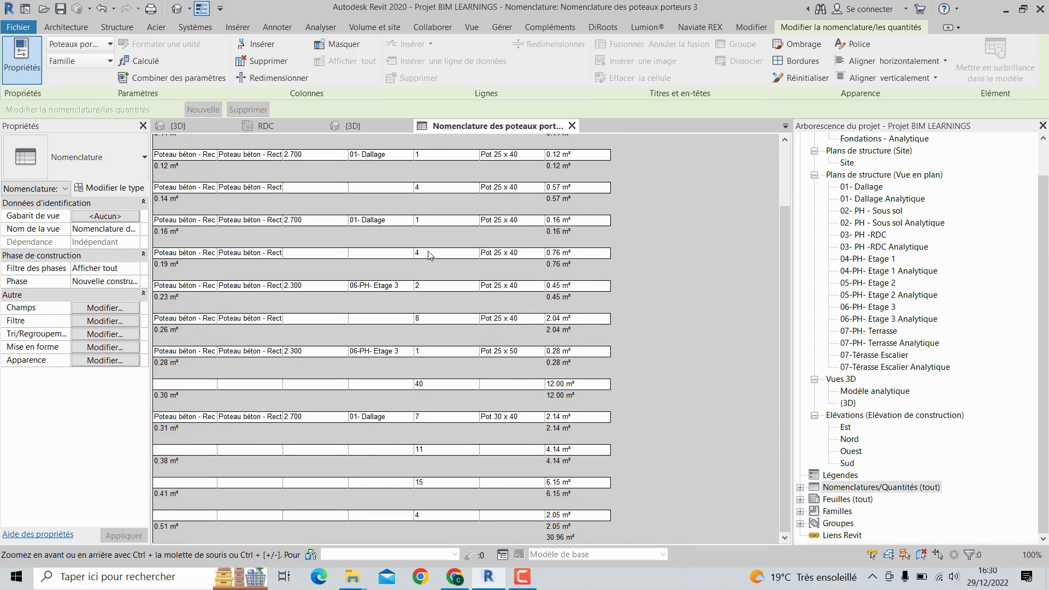
scroll(339, 253, "up", 5)
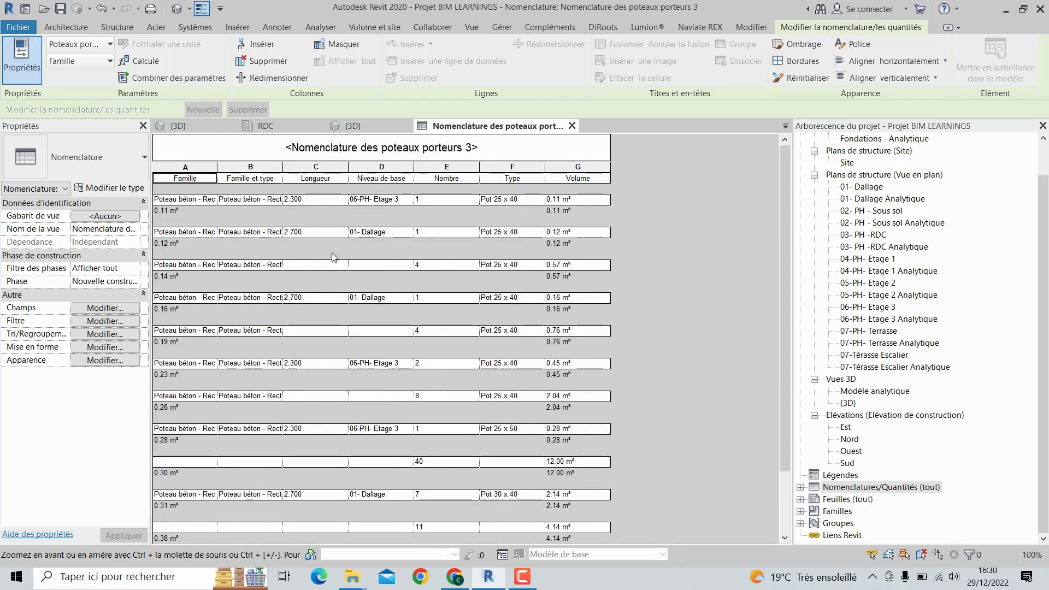
Select the schedule Nomenclature des poteaux porteurs 3 for export in the DiRoots SheetLink add-in.
left_click(603, 27)
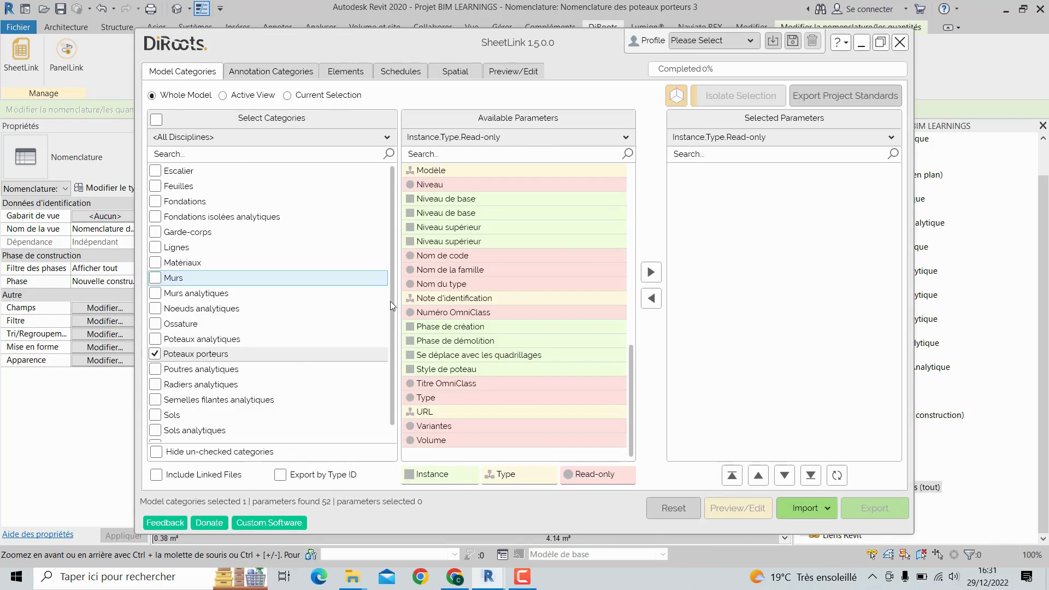
left_click(401, 71)
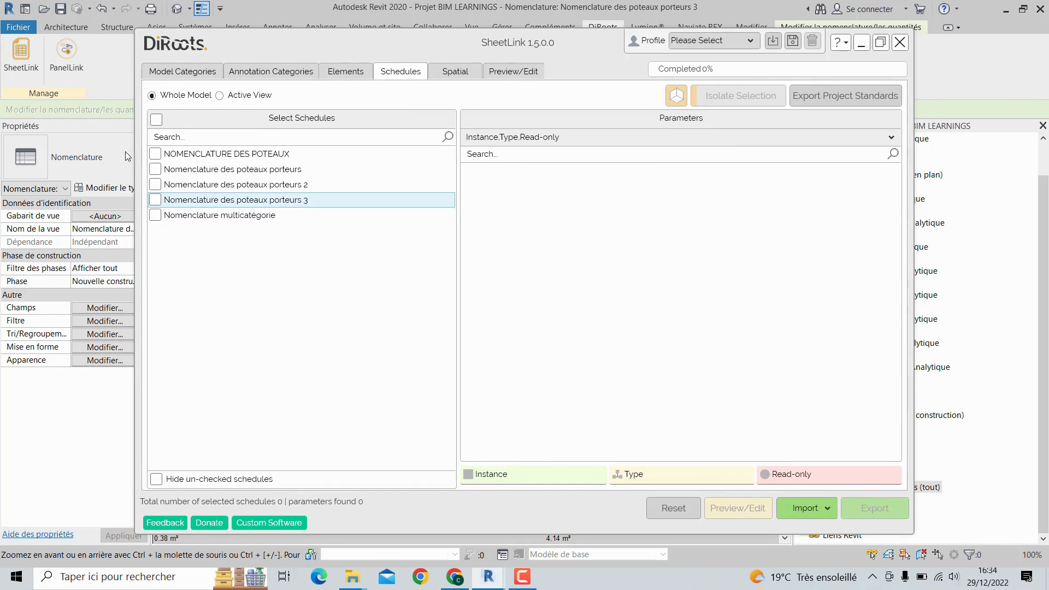
left_click(154, 200)
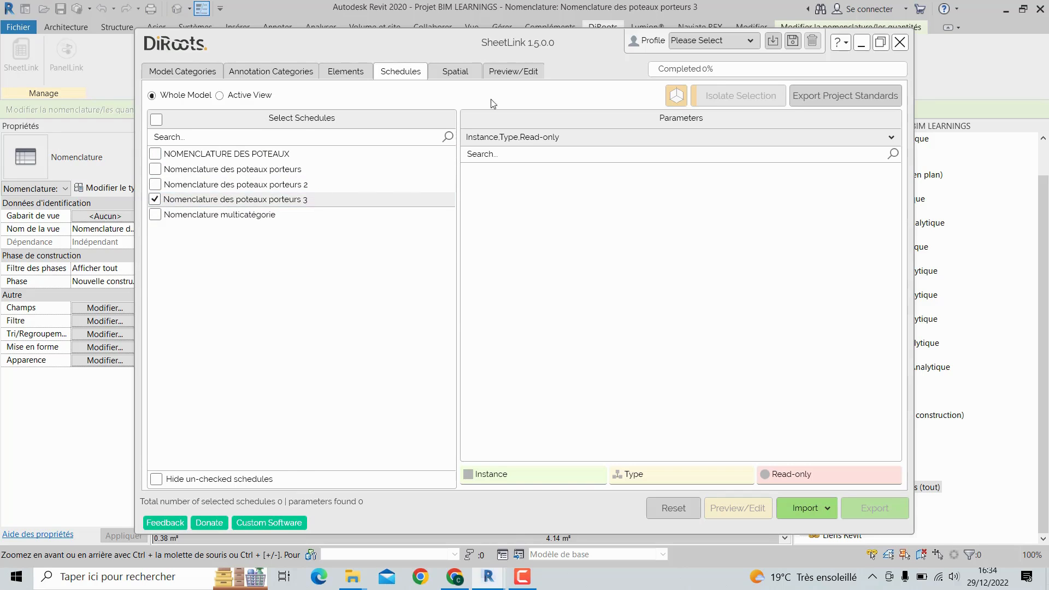
left_click_drag(447, 41, 447, 256)
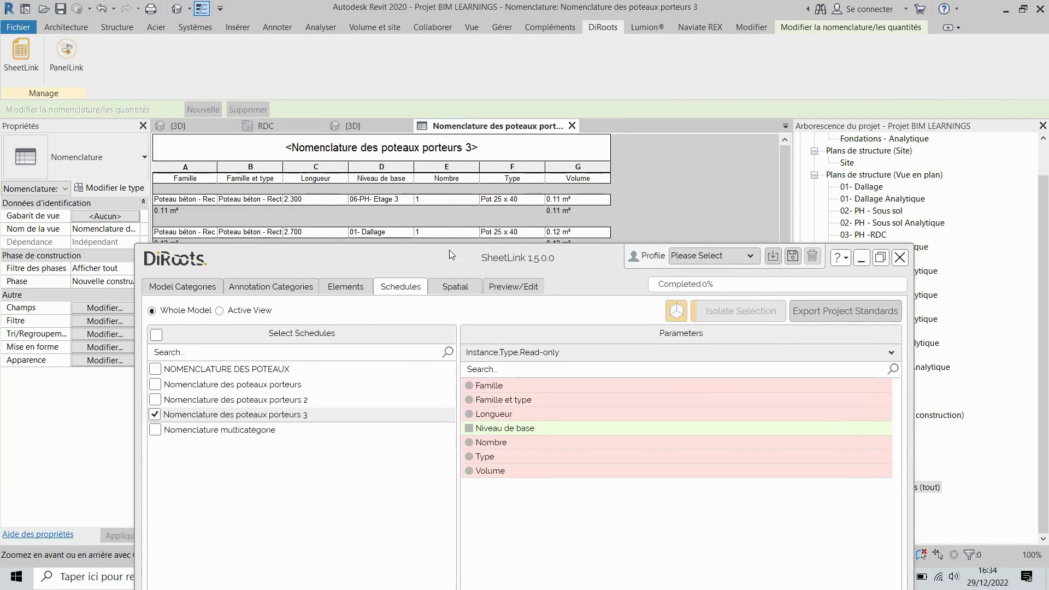
left_click_drag(445, 266, 481, 71)
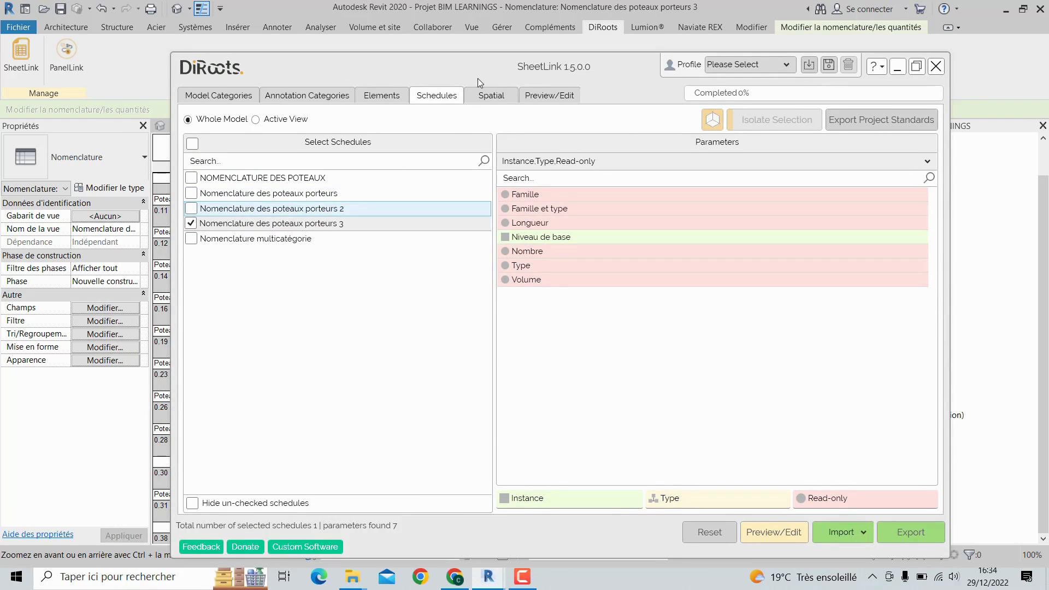
left_click_drag(466, 68, 444, 63)
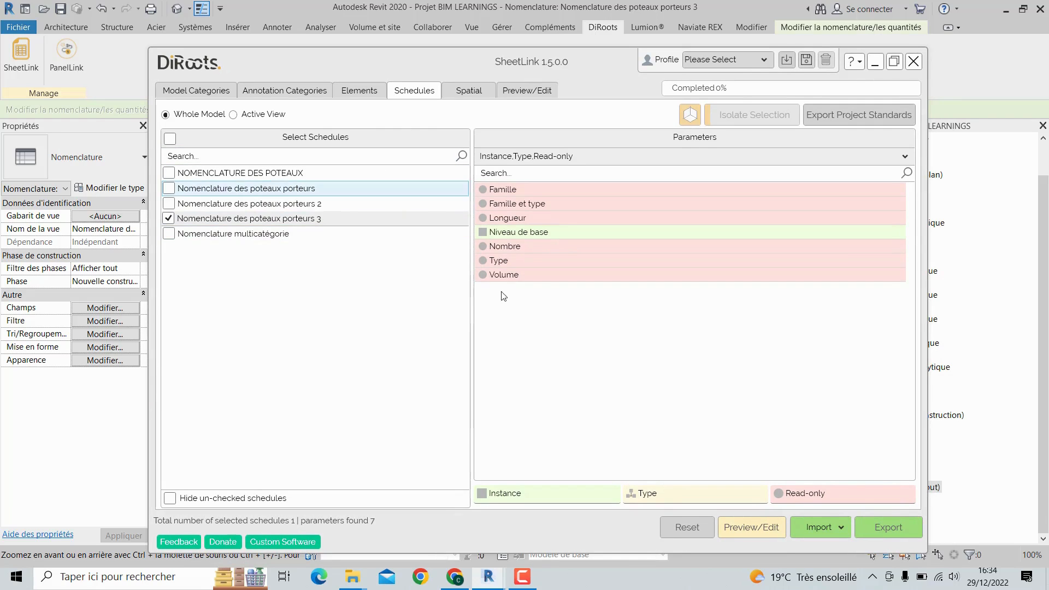
Export the selected schedule to Excel as Nomenclature des poteaux porteurs 3 in the Bureau folder BIM LEARNINGS.
left_click(889, 528)
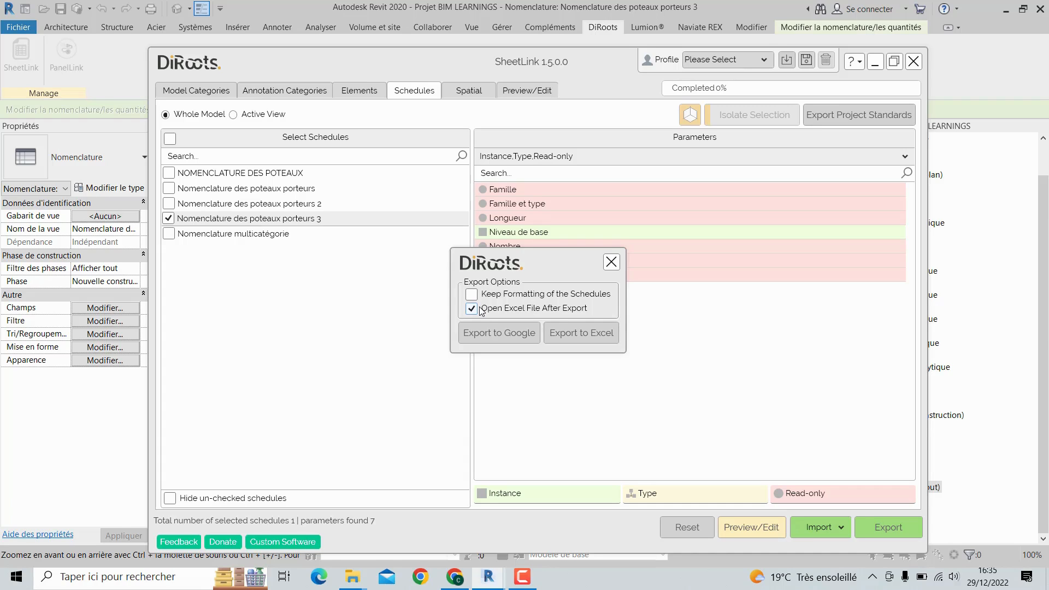
left_click(567, 333)
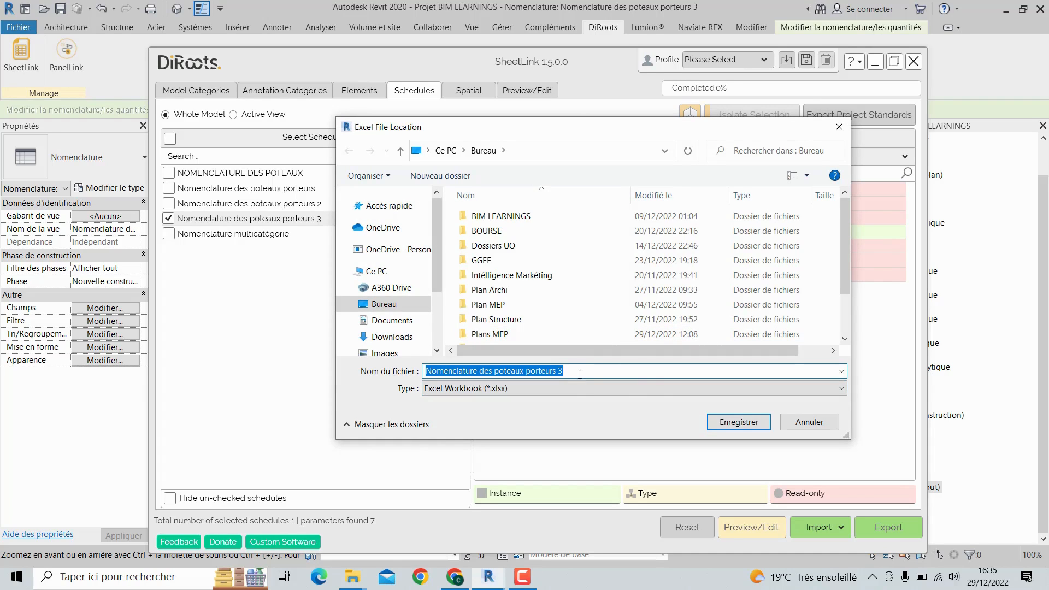
left_click(392, 307)
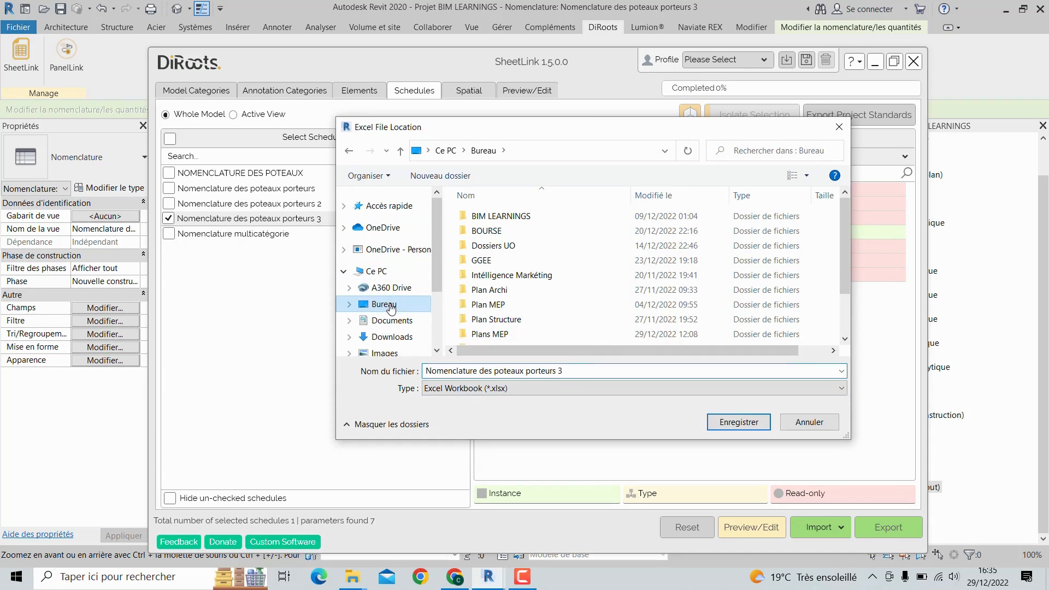
scroll(499, 281, "down", 2)
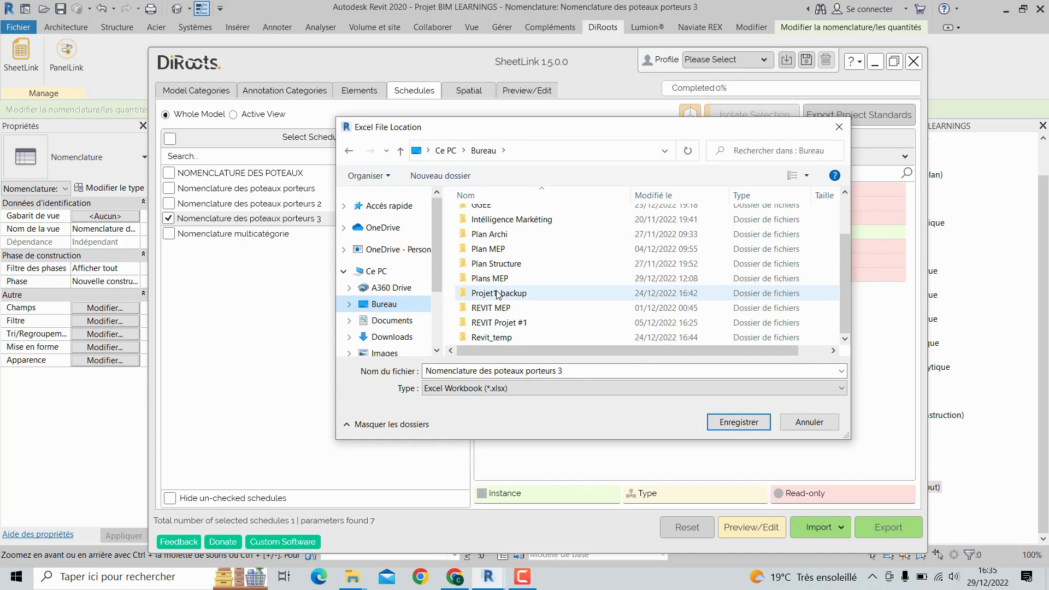
scroll(498, 294, "up", 2)
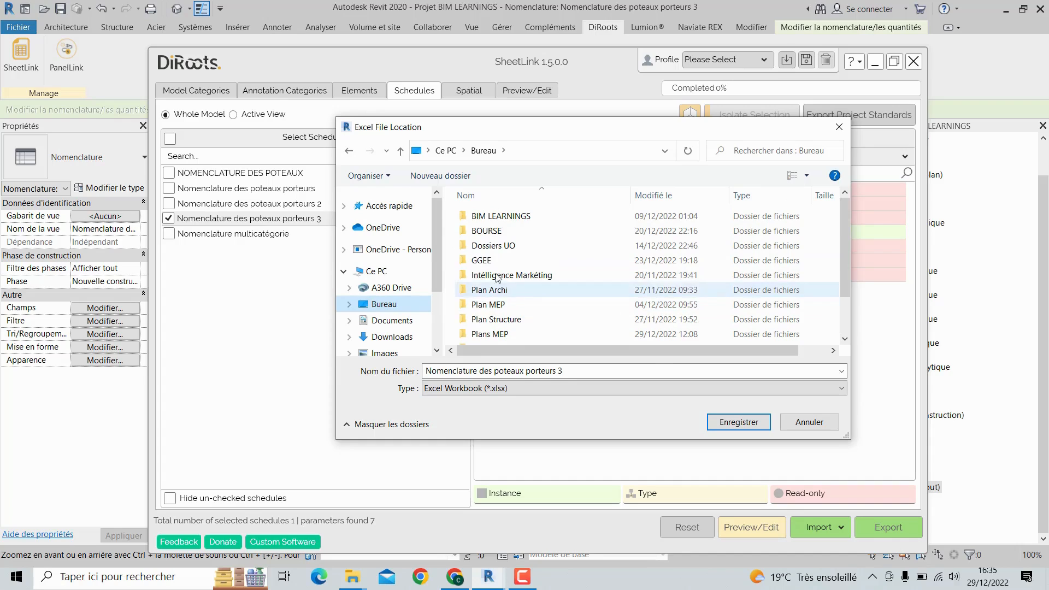
left_click(494, 218)
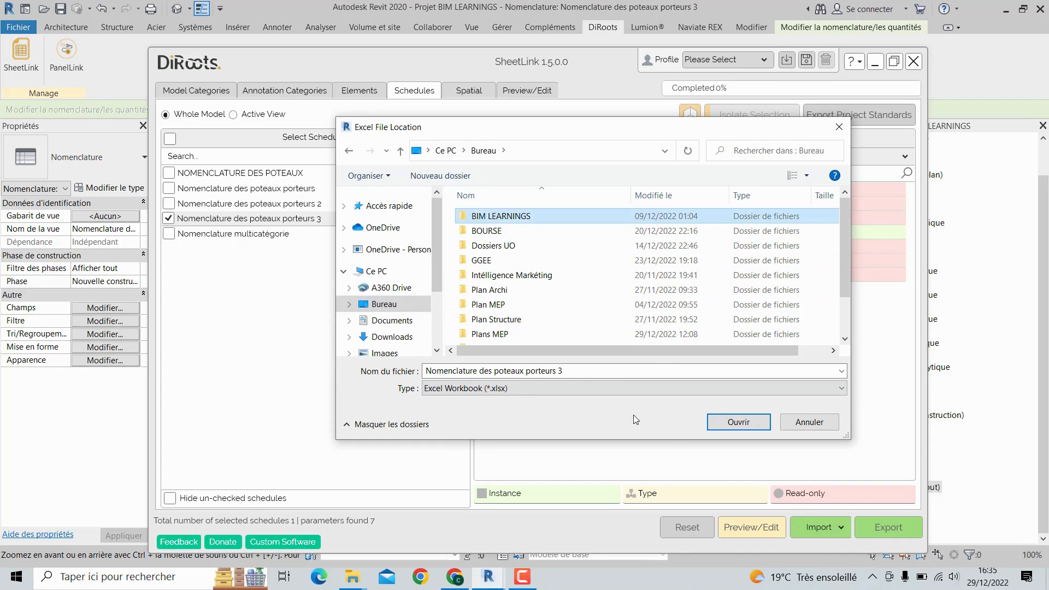
left_click(739, 423)
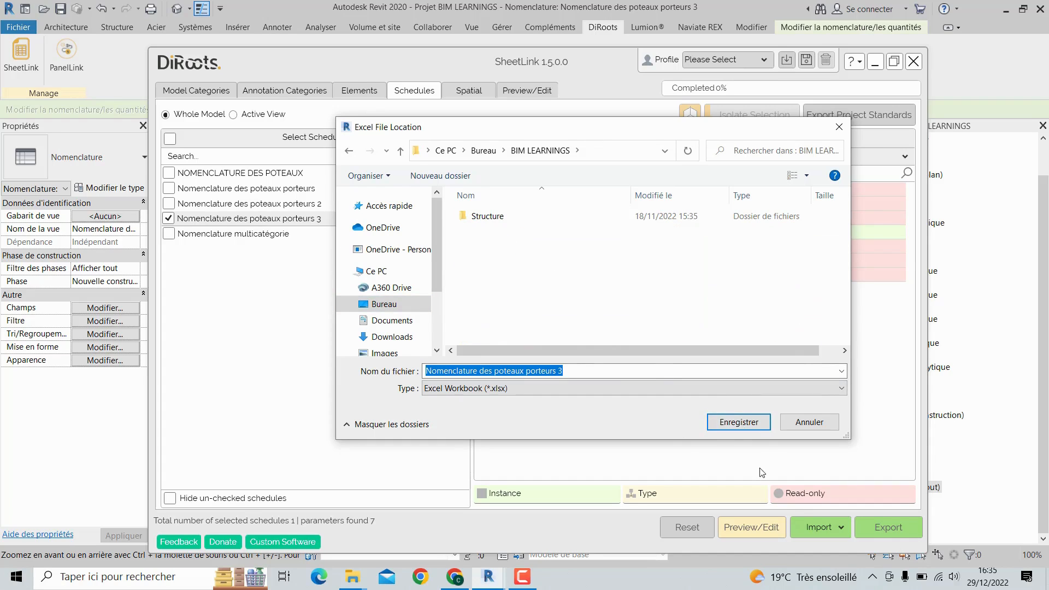
left_click(756, 423)
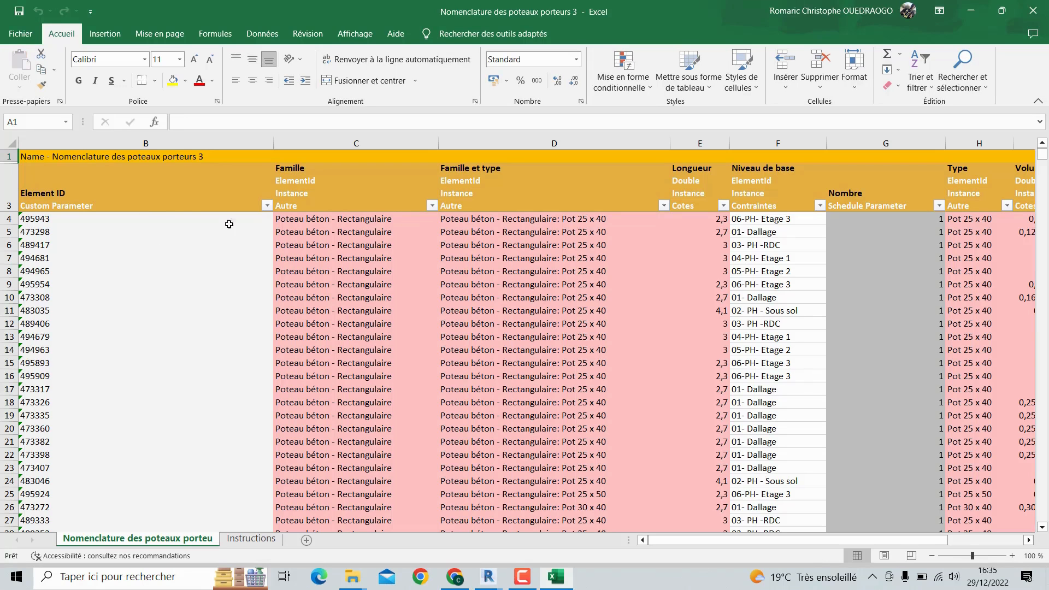
Examine the exported column rows in the Excel workbook, including element ID, family, length, base level, count, type and volume.
scroll(396, 292, "down", 2)
scroll(396, 293, "down", 4)
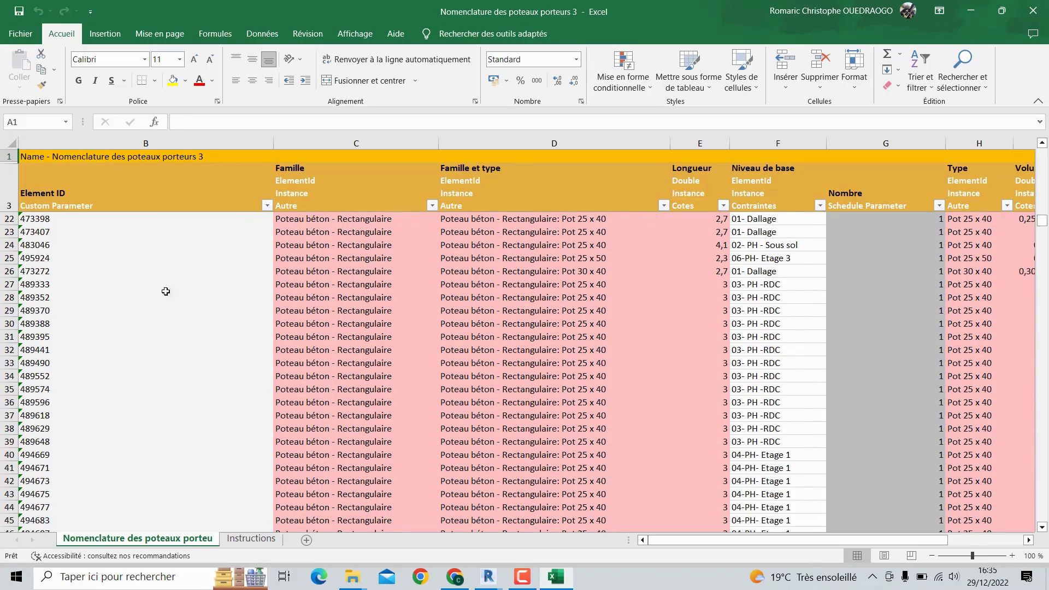
scroll(82, 290, "up", 6)
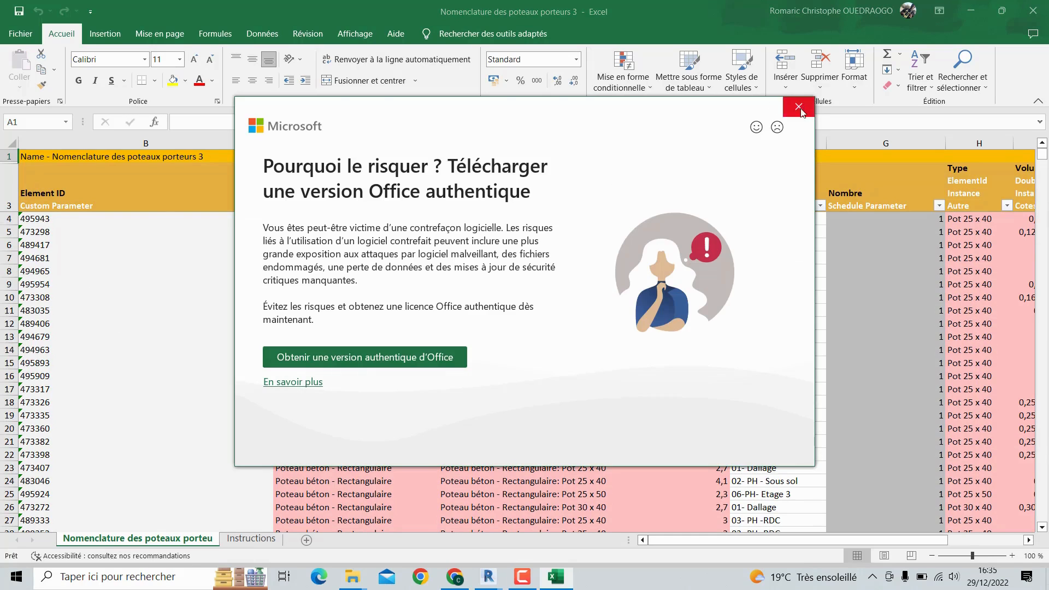
left_click(799, 107)
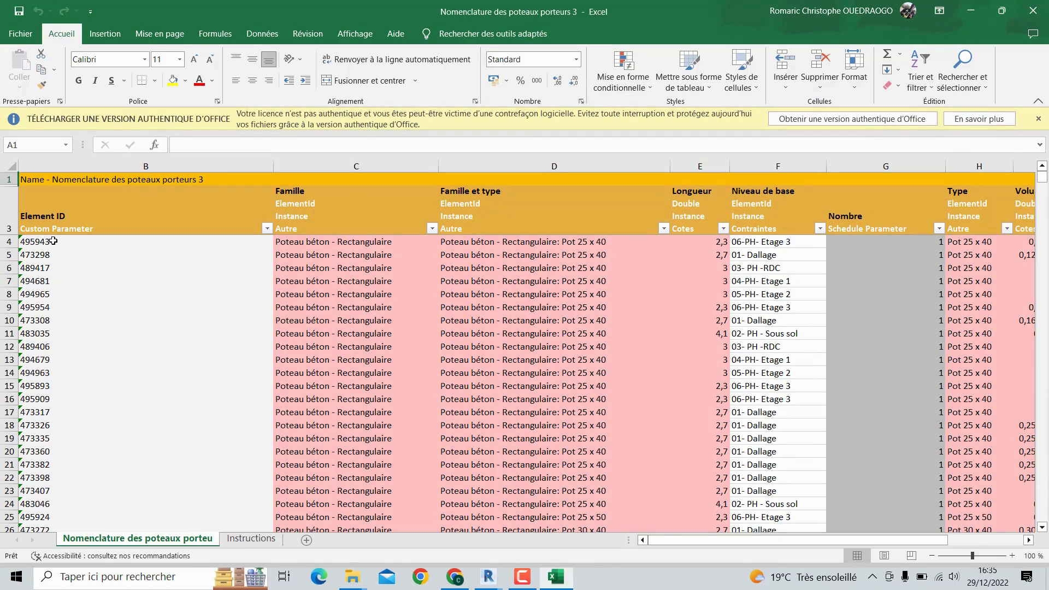
scroll(65, 266, "down", 5)
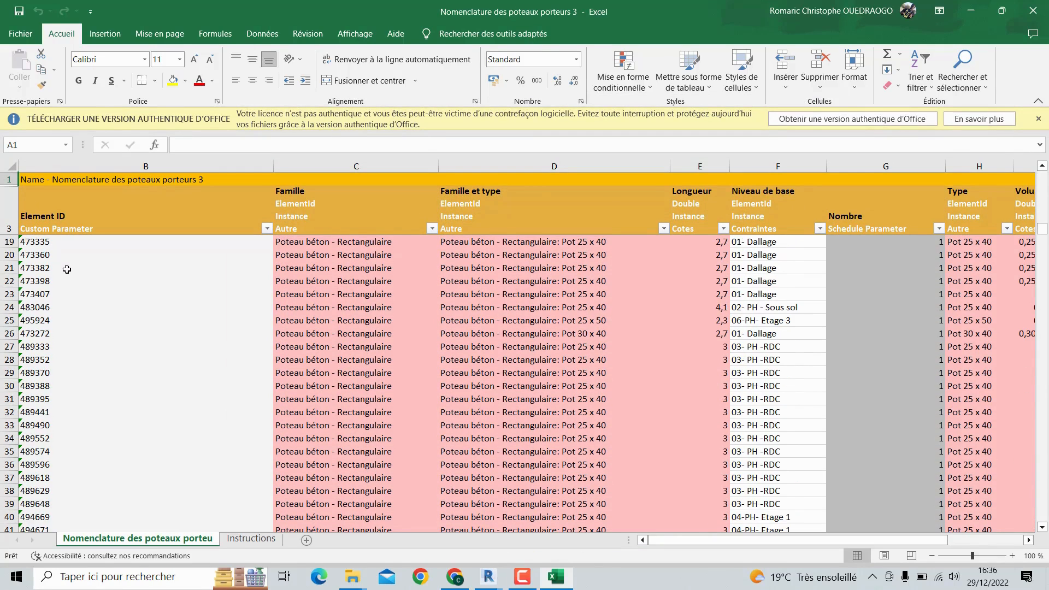
scroll(67, 269, "down", 19)
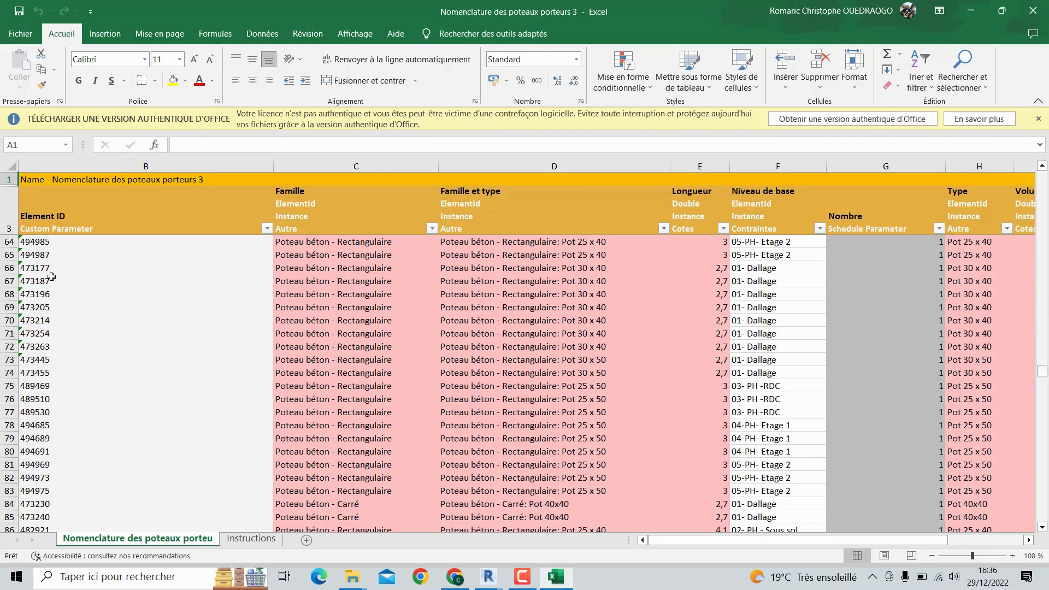
scroll(91, 286, "down", 5)
scroll(273, 357, "up", 8)
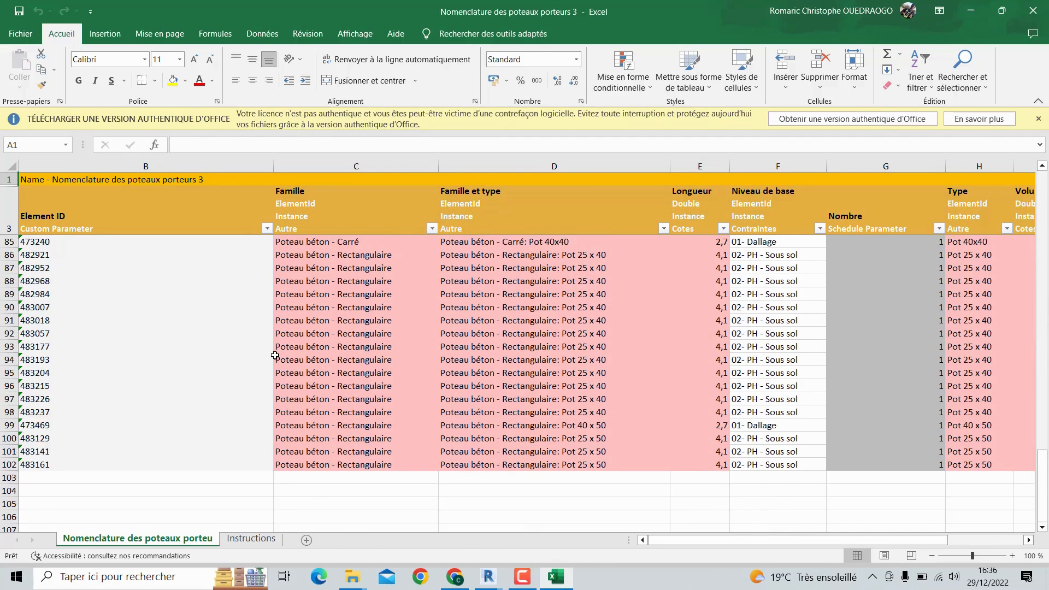
scroll(287, 358, "up", 1)
scroll(346, 386, "up", 2)
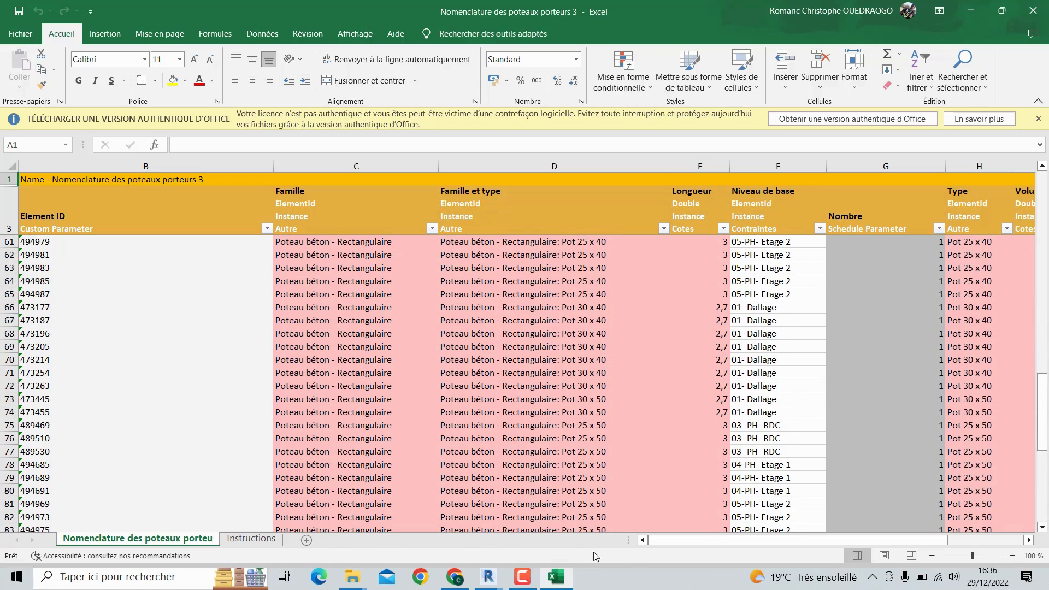
left_click_drag(710, 541, 782, 541)
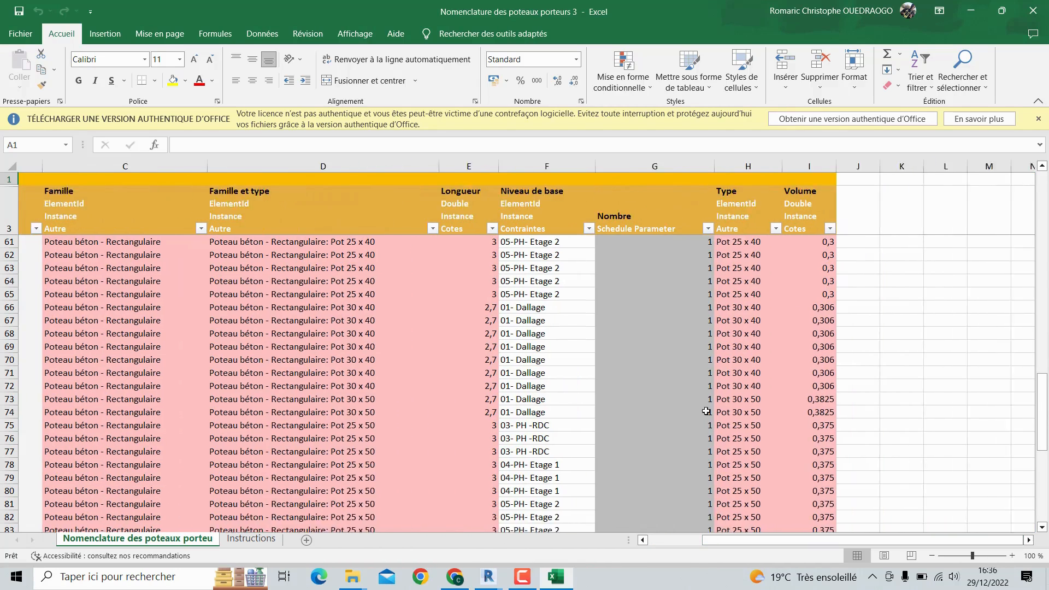
scroll(605, 279, "down", 1)
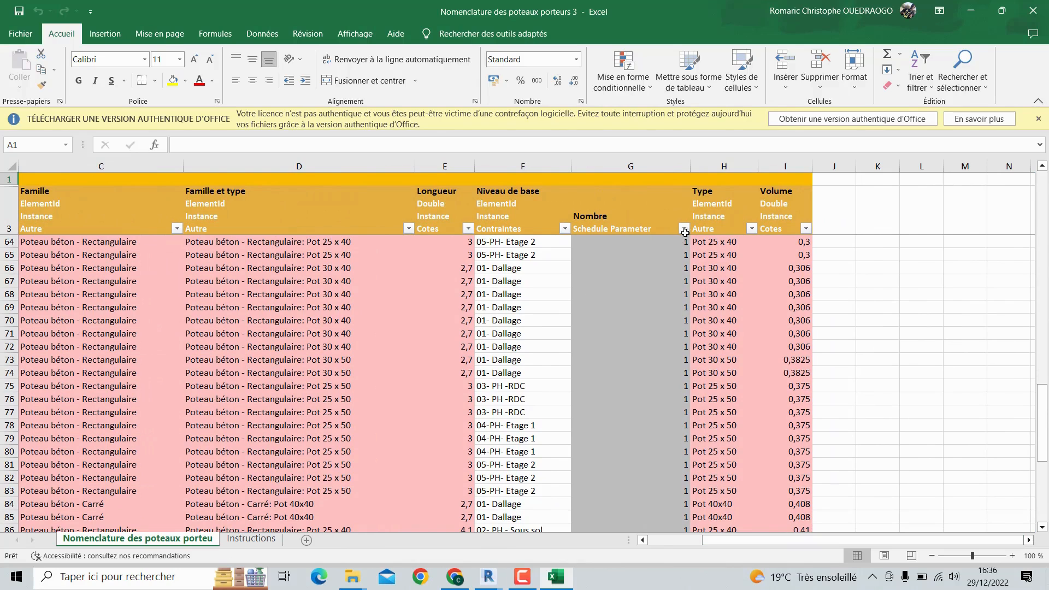
Dismiss the Office licence notice and examine the exported column rows through to the last one, including their Type and Volume values.
left_click(684, 229)
left_click(687, 232)
scroll(532, 306, "down", 2)
scroll(532, 306, "left", 1)
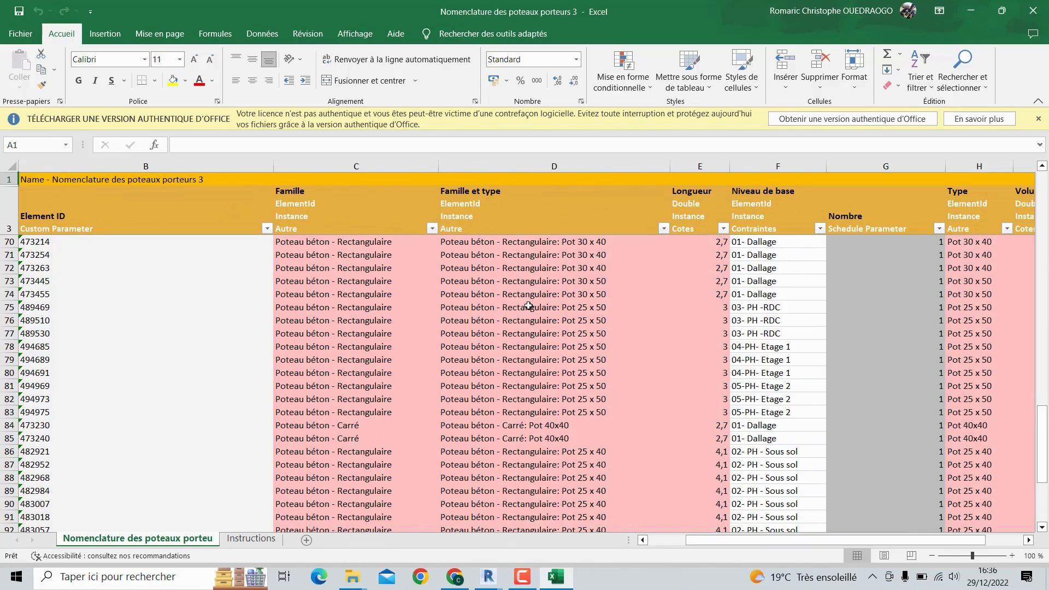
left_click(1039, 119)
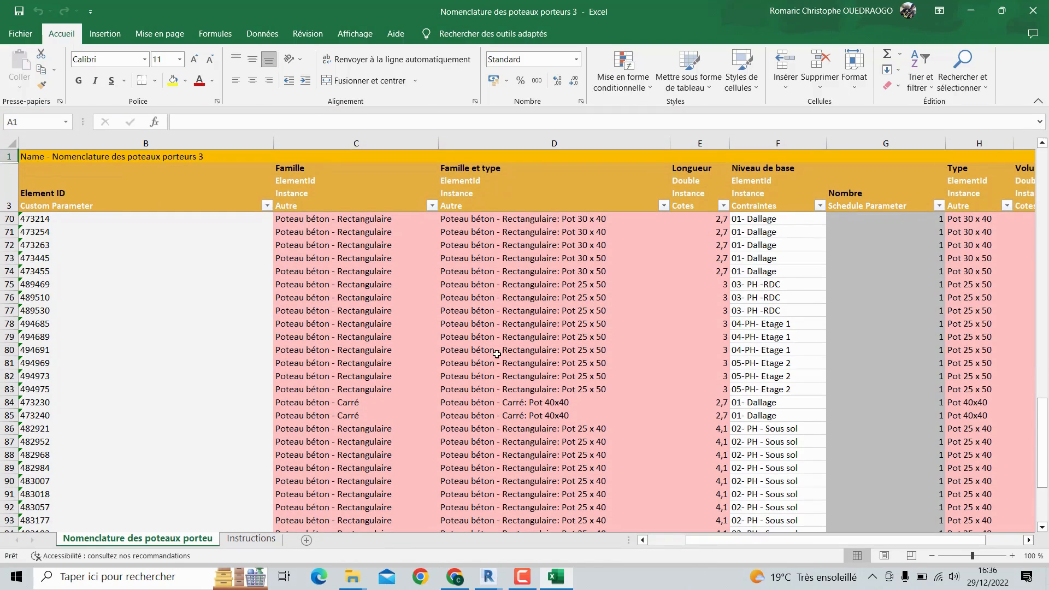
scroll(499, 354, "down", 4)
scroll(498, 354, "down", 1)
scroll(577, 405, "up", 1)
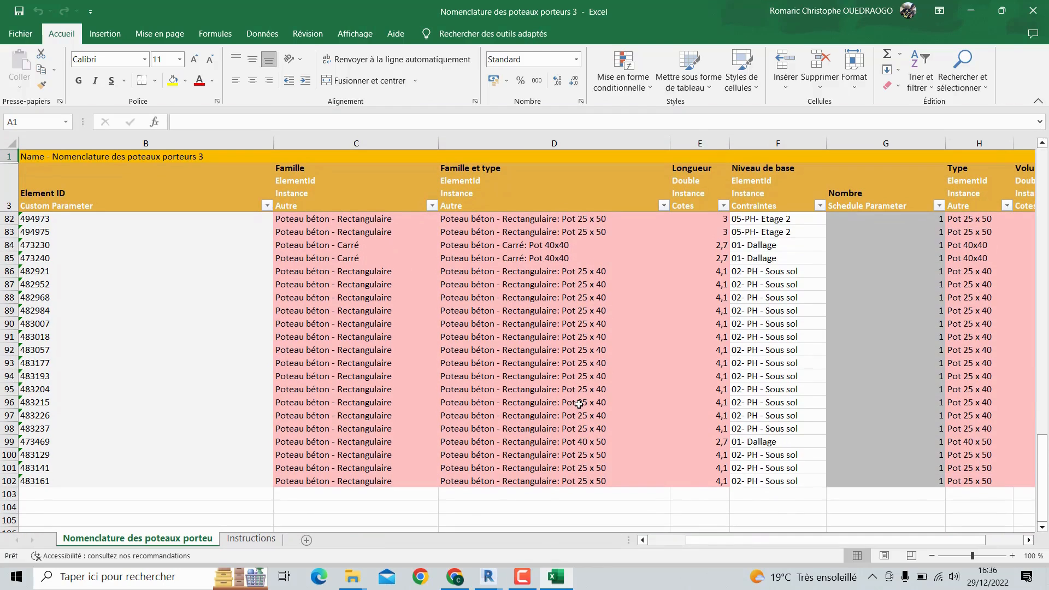
left_click_drag(713, 543, 776, 544)
scroll(744, 311, "up", 3)
Set the number format of the Volume value in cell I73 to Nombre.
left_click(744, 311)
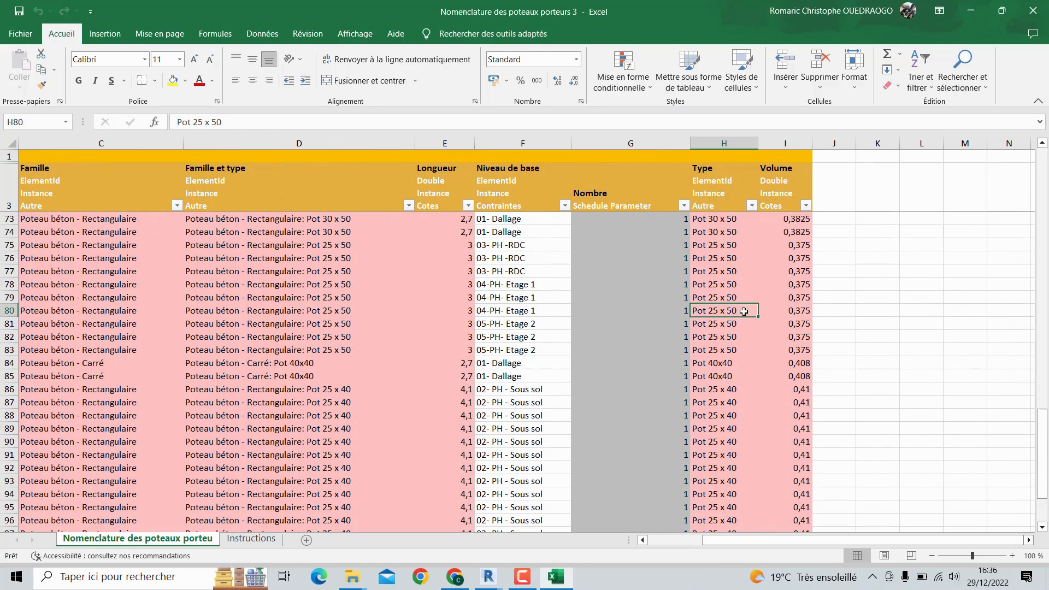
left_click(798, 315)
left_click(797, 219)
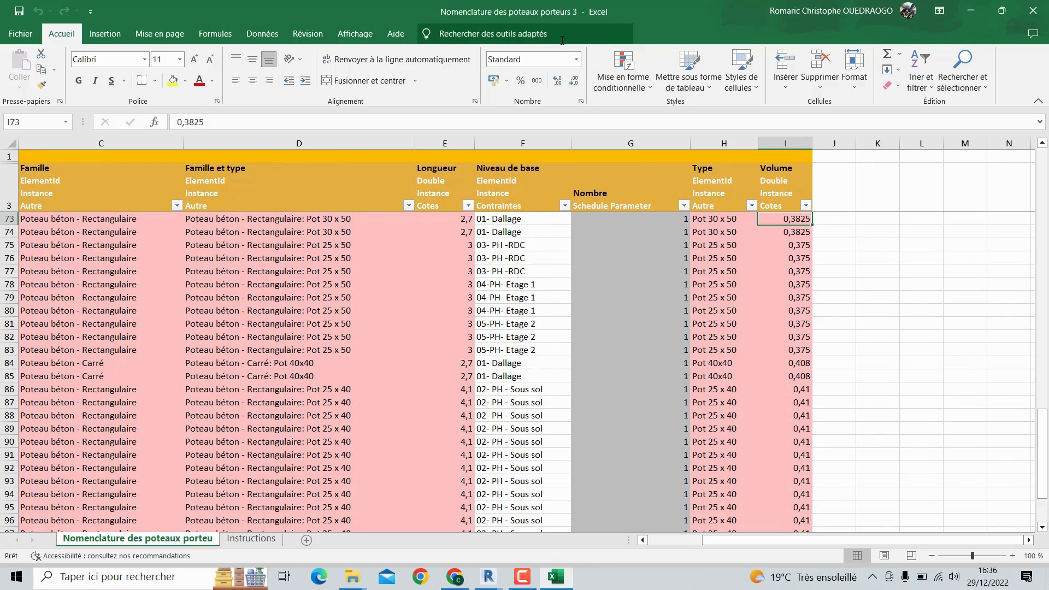
left_click(575, 81)
left_click(576, 81)
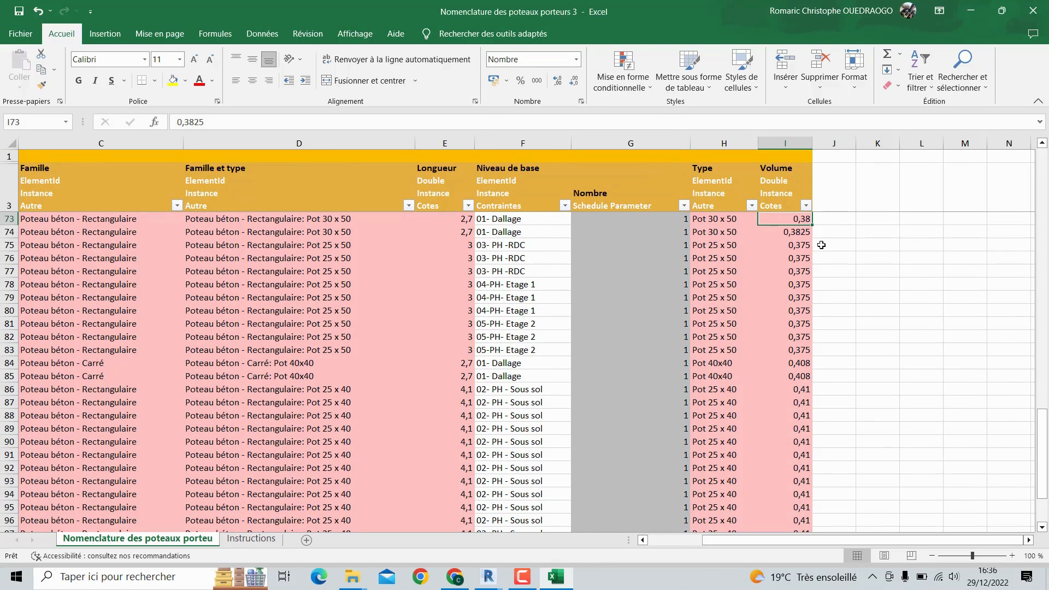
Try to fill the Volume cell I73 down to row 92, and undo the fill.
left_click_drag(813, 227, 813, 471)
left_click(882, 267)
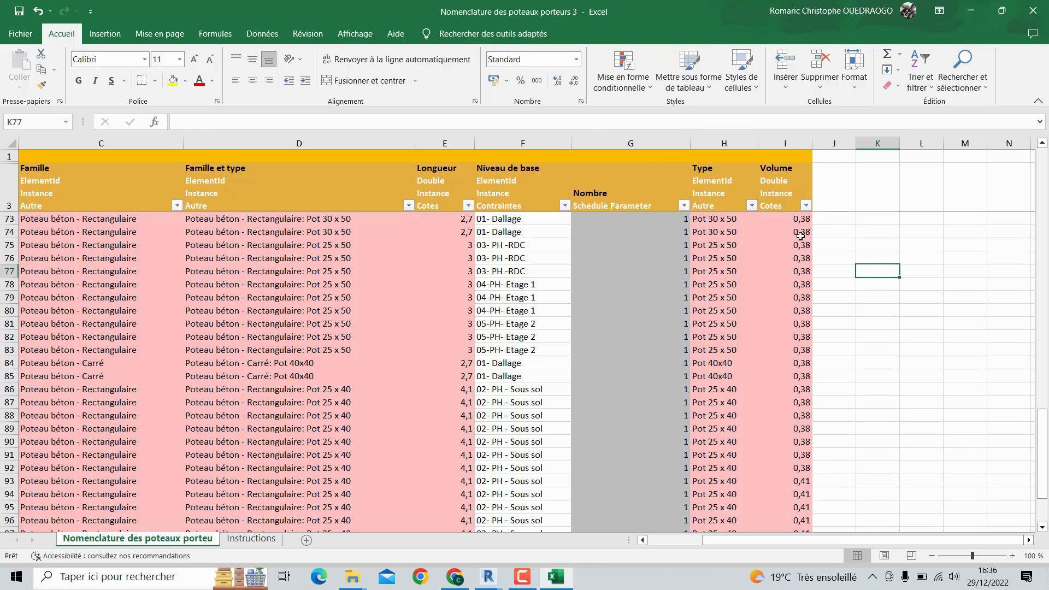
key("ctrl+z")
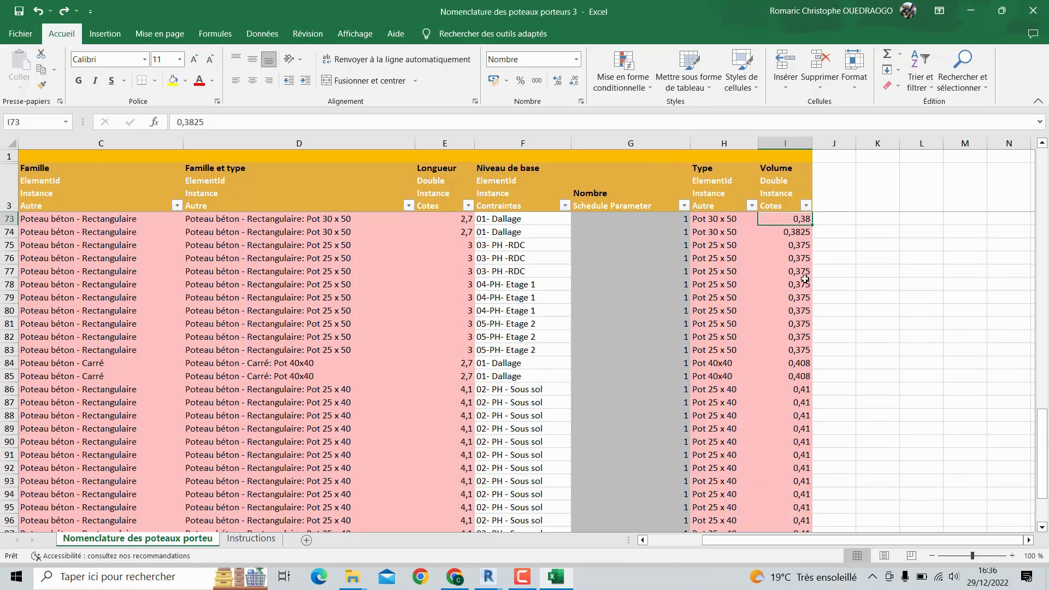
Review the exported rows from the last to the first, and read the cell colour legend on the Instructions sheet.
scroll(804, 280, "down", 4)
left_click(782, 336)
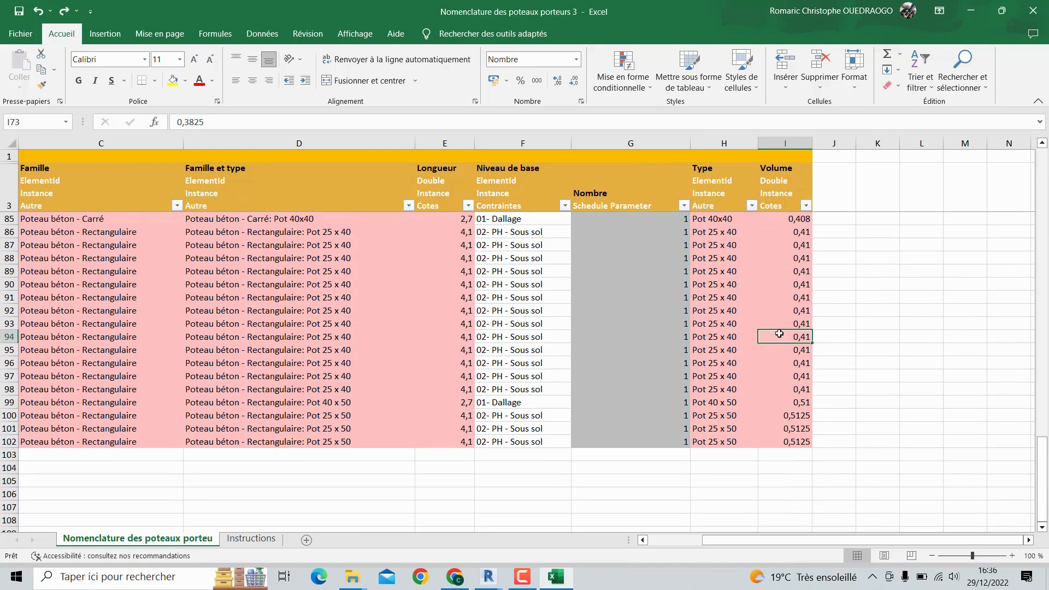
scroll(727, 350, "up", 15)
scroll(656, 362, "up", 12)
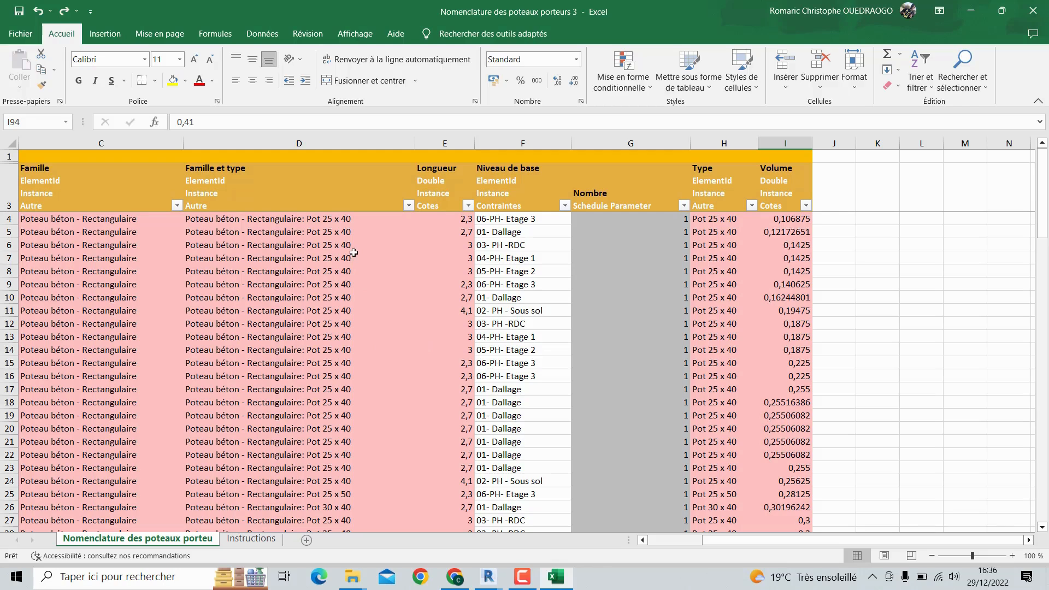
left_click_drag(710, 542, 693, 543)
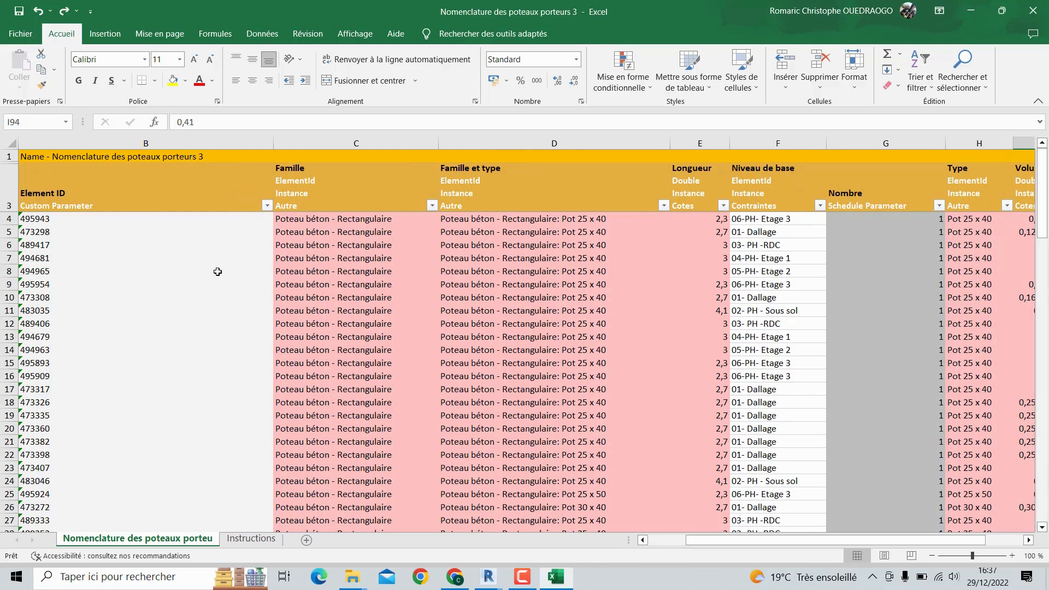
left_click(251, 538)
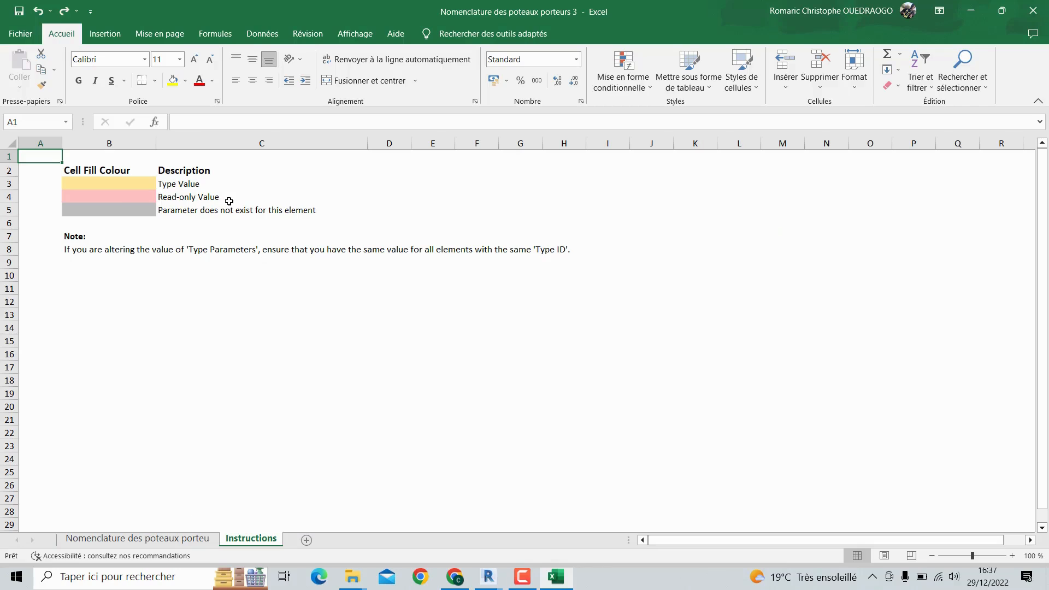
left_click(160, 541)
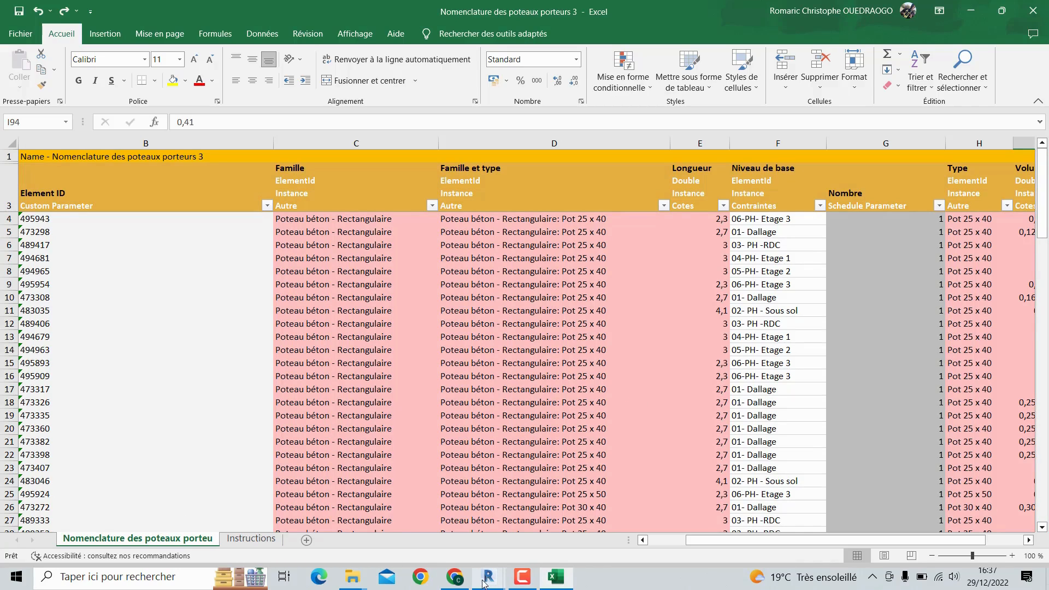
Switch to Revit, close SheetLink, and check the schedule's rows grouped by volume down to the grand total.
mouse_move(488, 580)
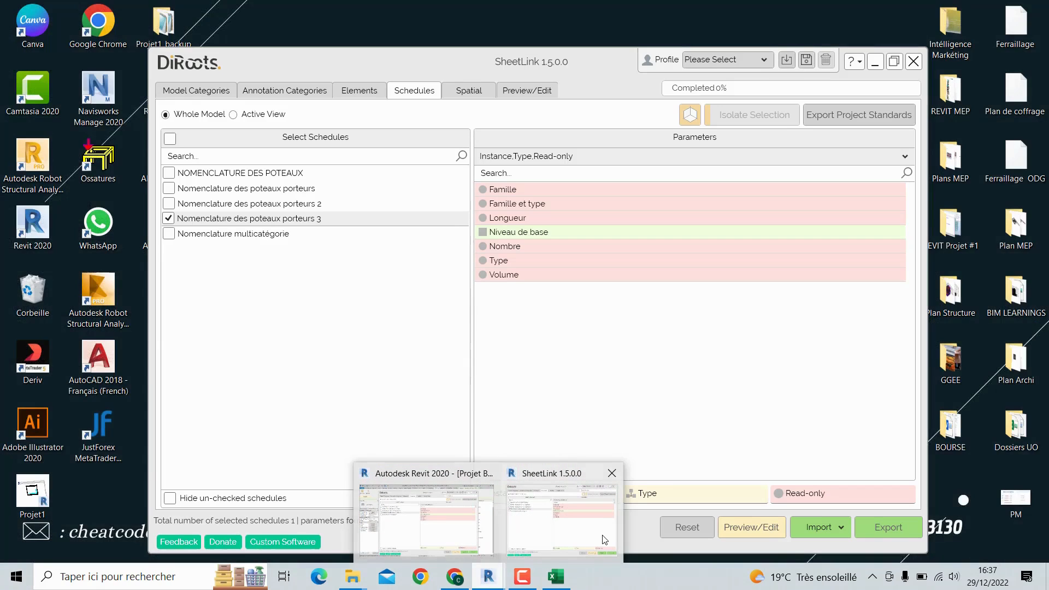
left_click(591, 526)
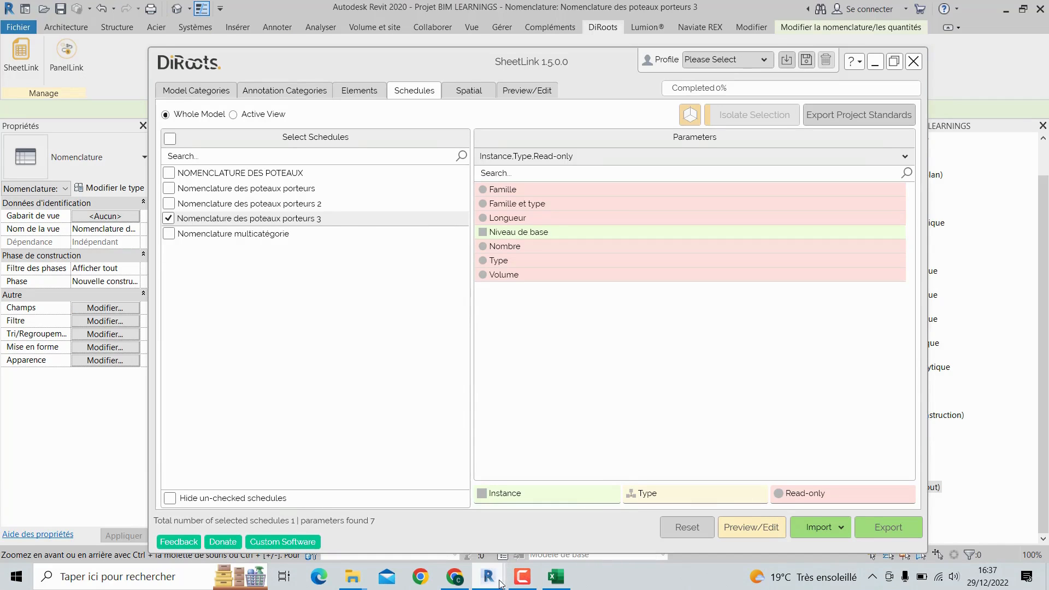
mouse_move(492, 579)
left_click(913, 61)
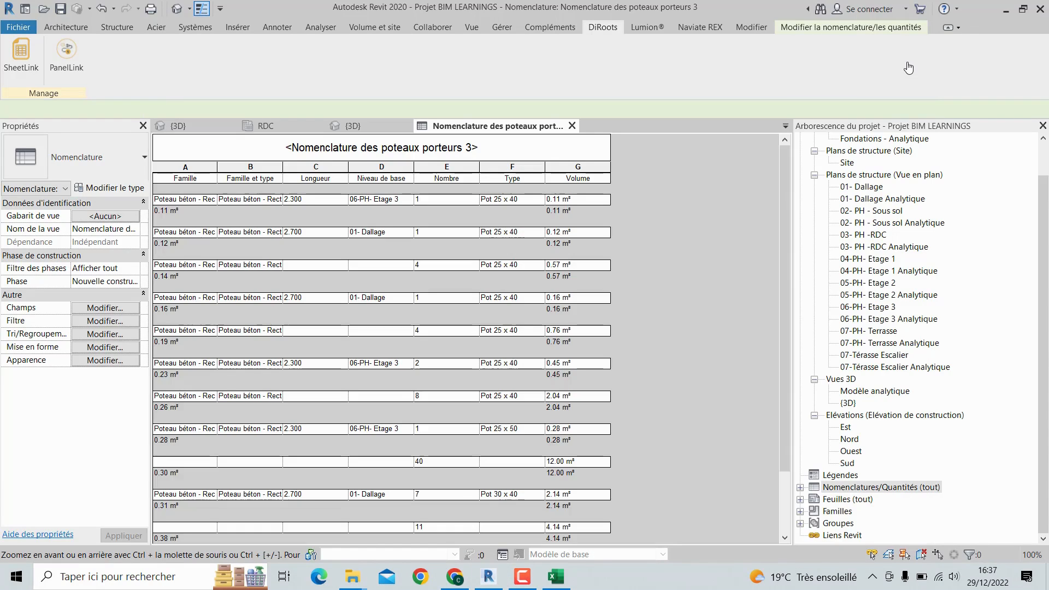
scroll(367, 223, "down", 3)
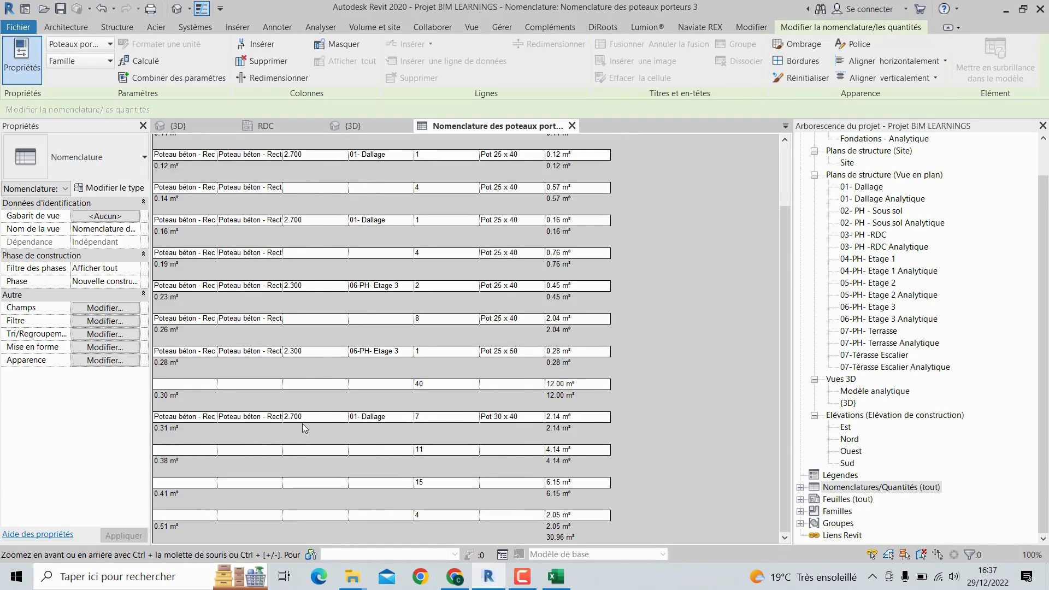
scroll(303, 425, "up", 3)
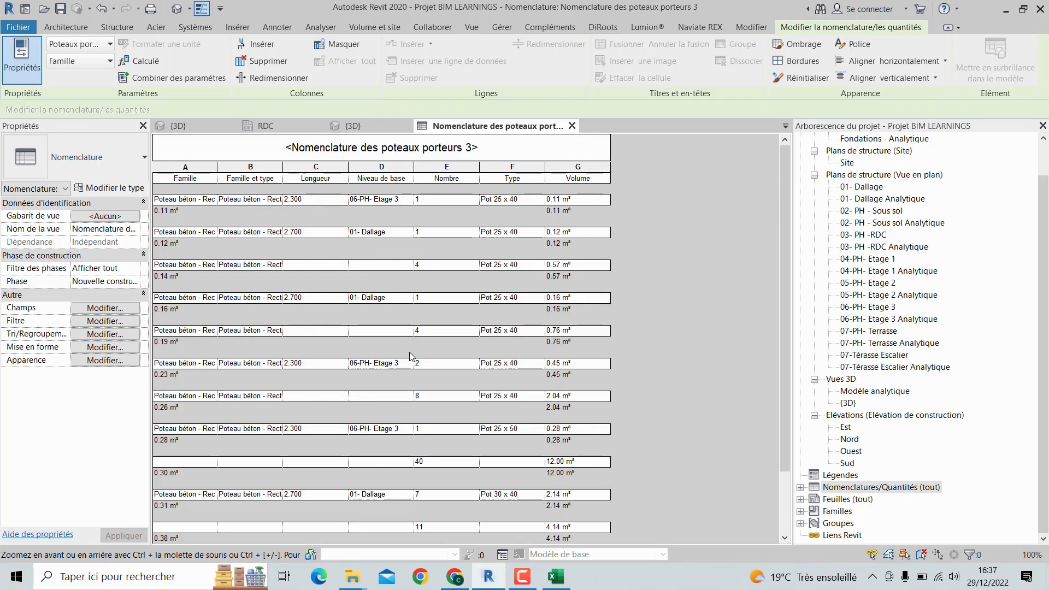
scroll(411, 356, "down", 3)
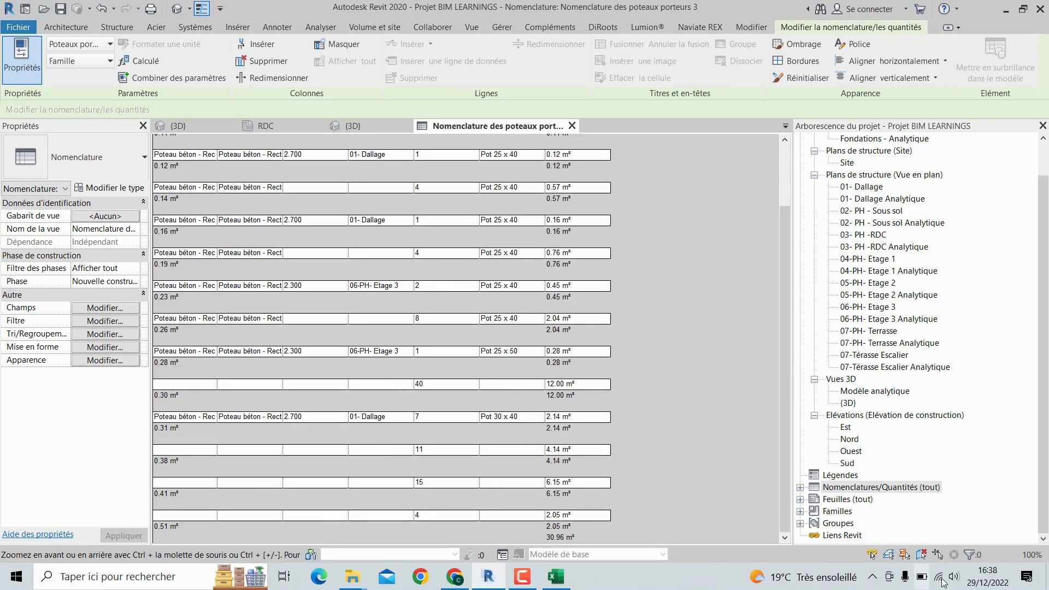
left_click(523, 581)
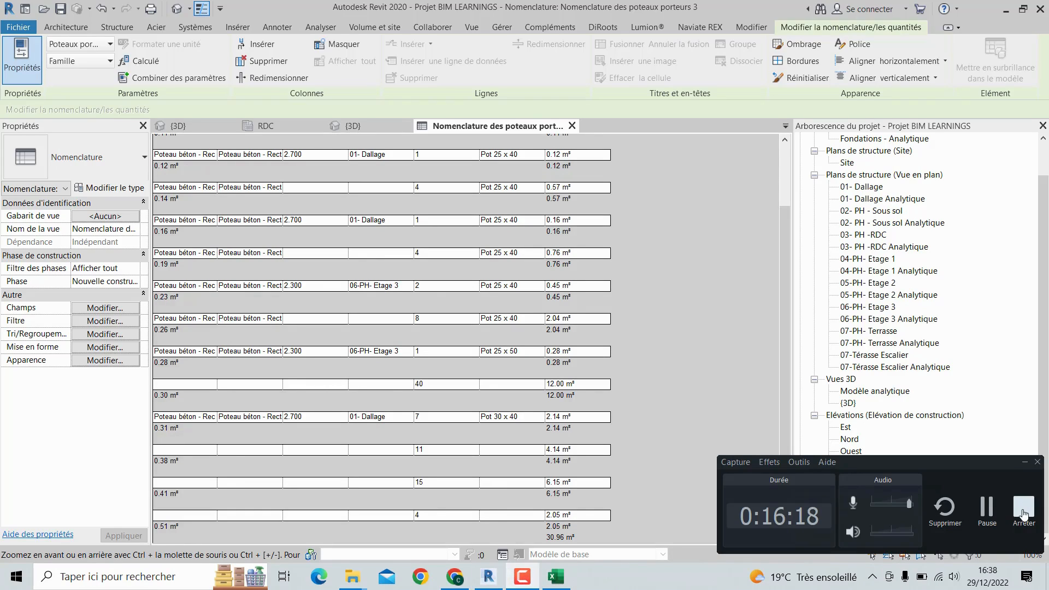